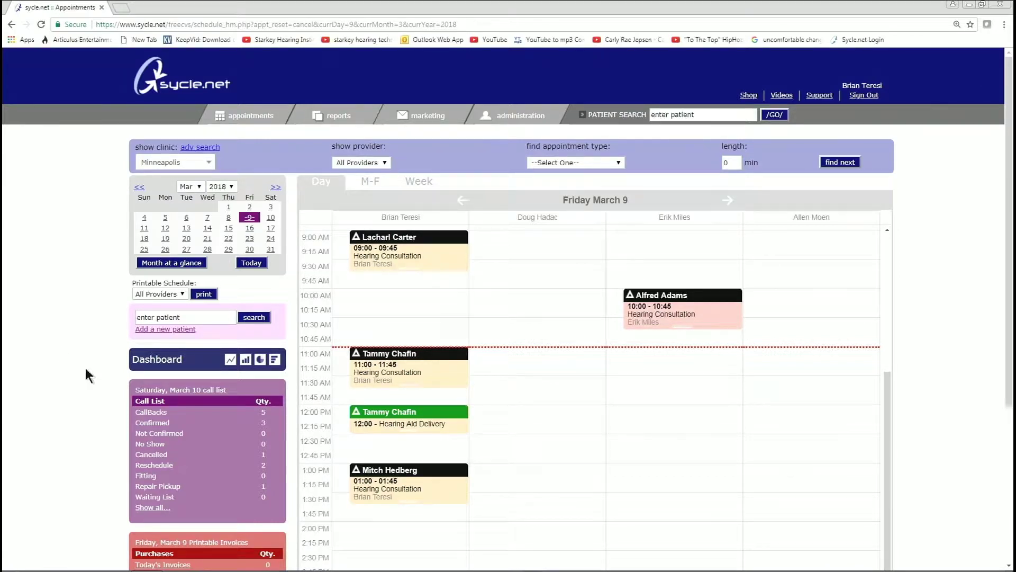
# Open the Add a new patient form and maximize it
pyautogui.click(162, 331)
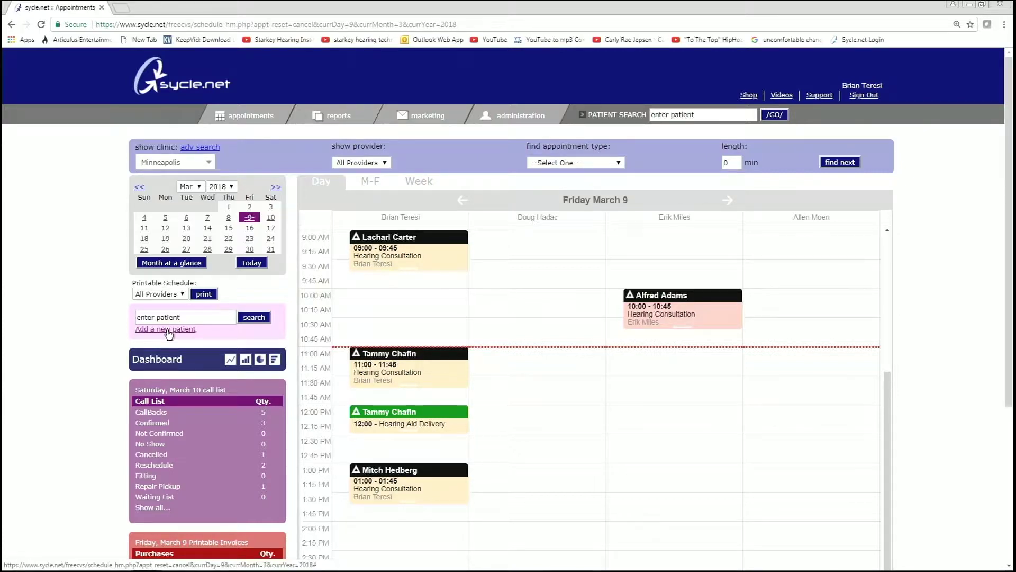
pyautogui.click(168, 330)
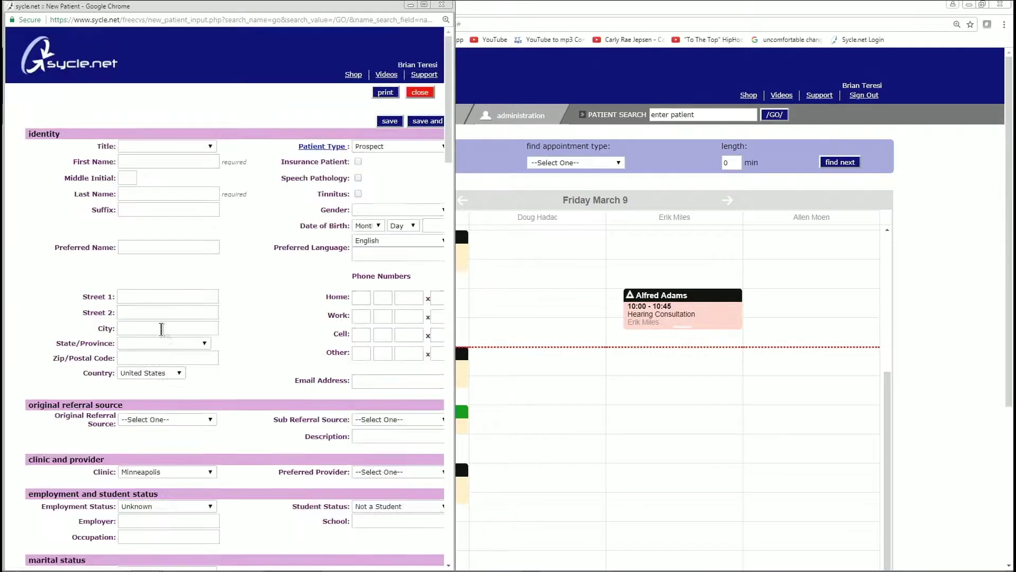
pyautogui.click(424, 5)
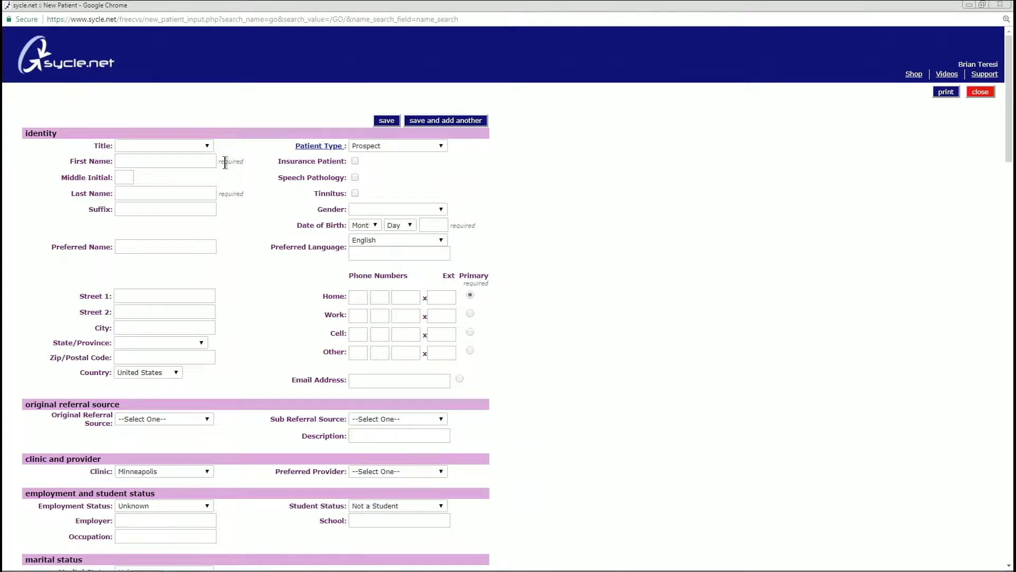
# Enter the patient's first name and last name
pyautogui.click(169, 160)
pyautogui.click(168, 192)
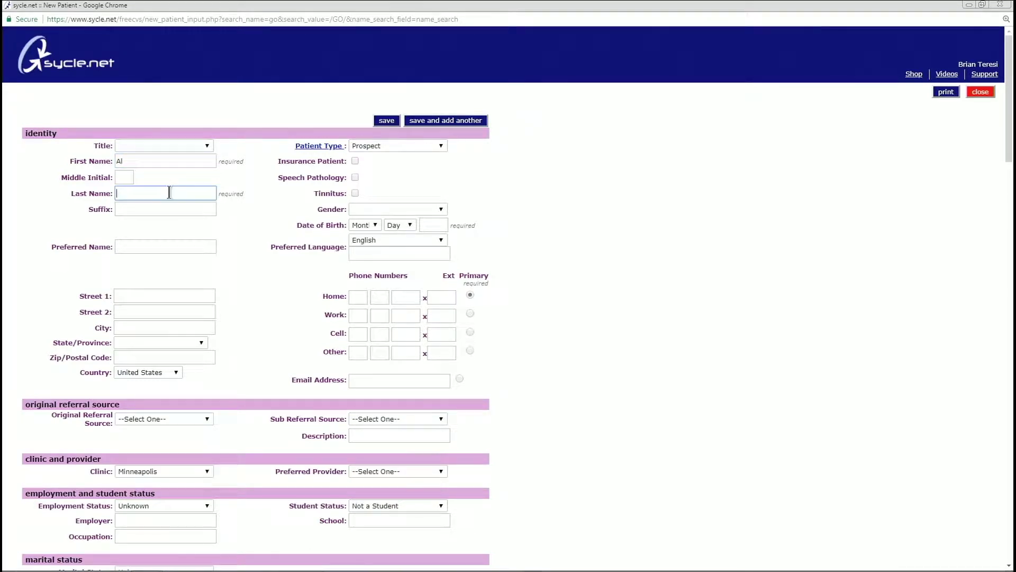
pyautogui.click(359, 226)
# Enter the patient's street address and city
pyautogui.click(125, 295)
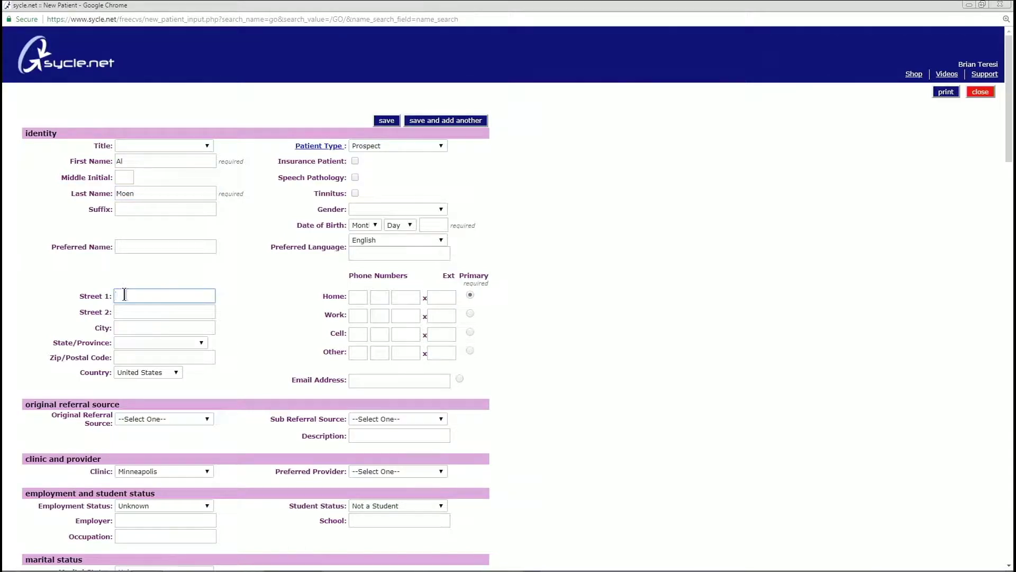
pyautogui.click(169, 330)
pyautogui.write('Minneapoli')
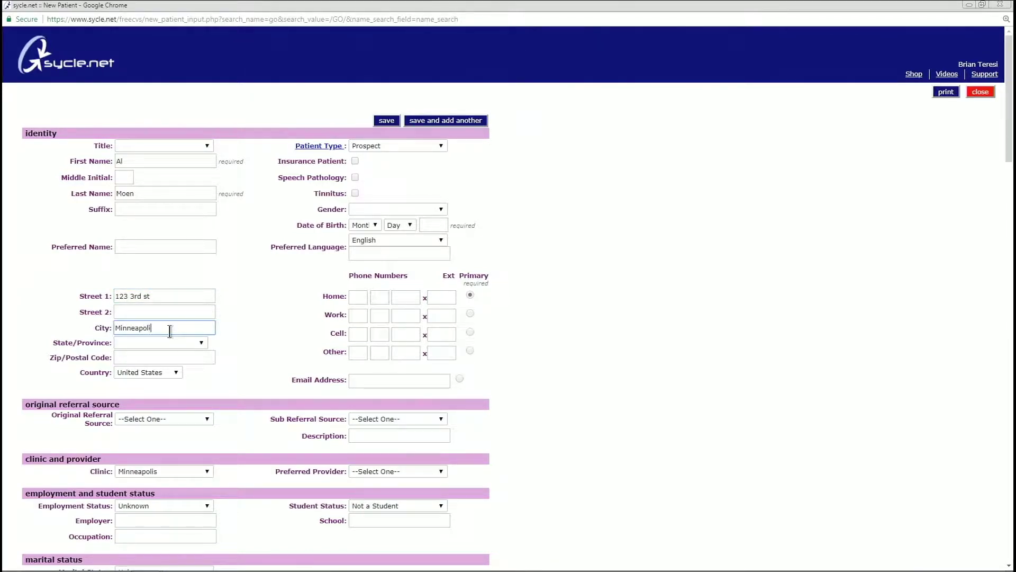
pyautogui.write('s')
# Choose the patient's state and enter the corrected ZIP code
pyautogui.press('Tab')
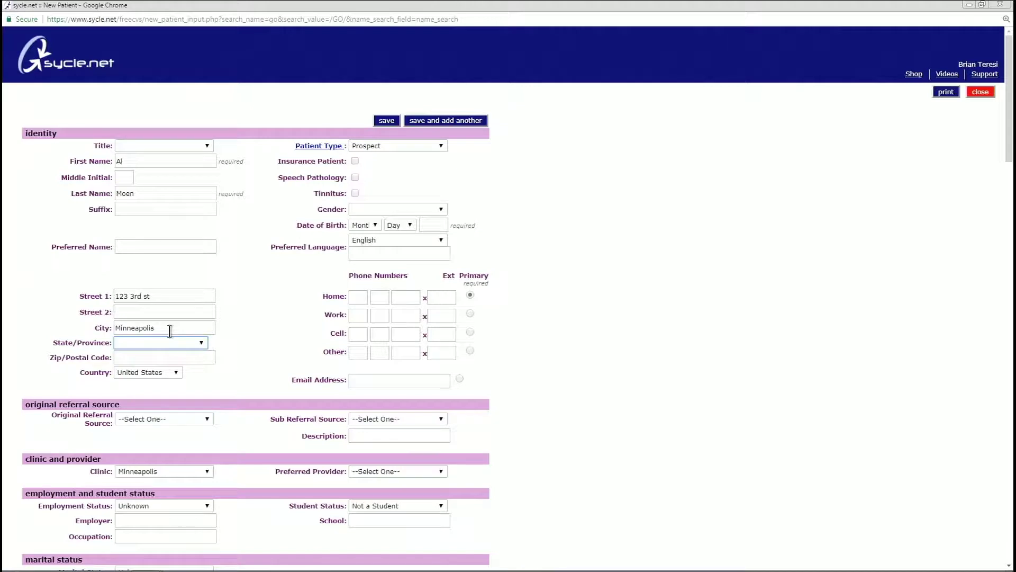
pyautogui.click(184, 344)
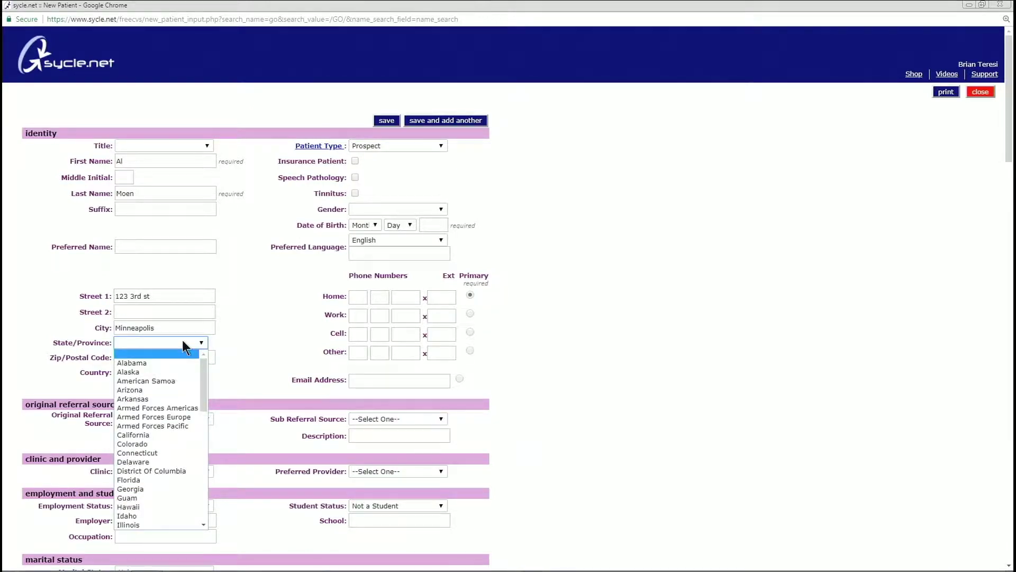
pyautogui.write('min')
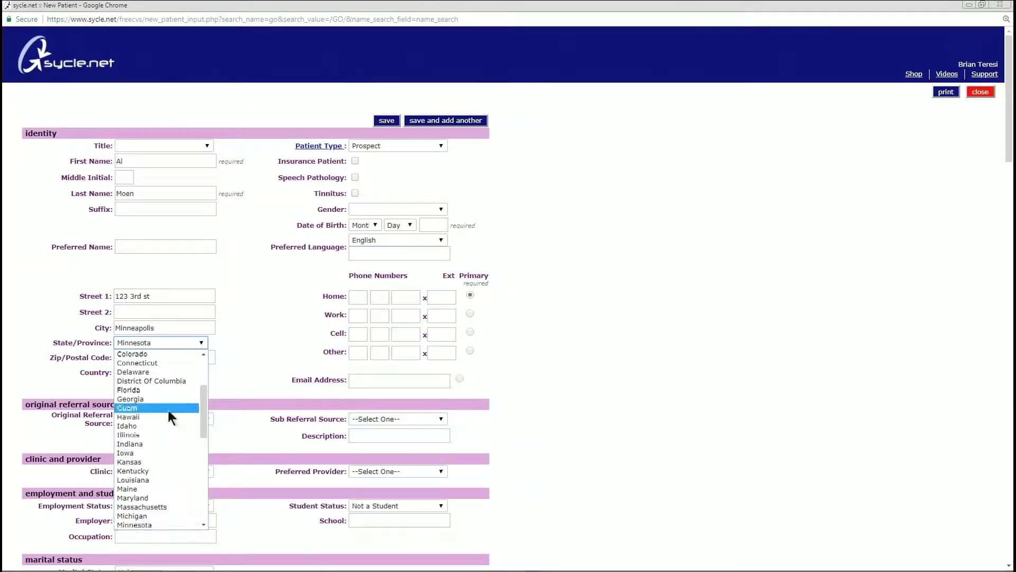
pyautogui.click(196, 524)
pyautogui.click(175, 345)
pyautogui.click(206, 357)
pyautogui.write('554122')
pyautogui.press('BackSpace')
pyautogui.press('BackSpace')
pyautogui.press('BackSpace')
pyautogui.write('22')
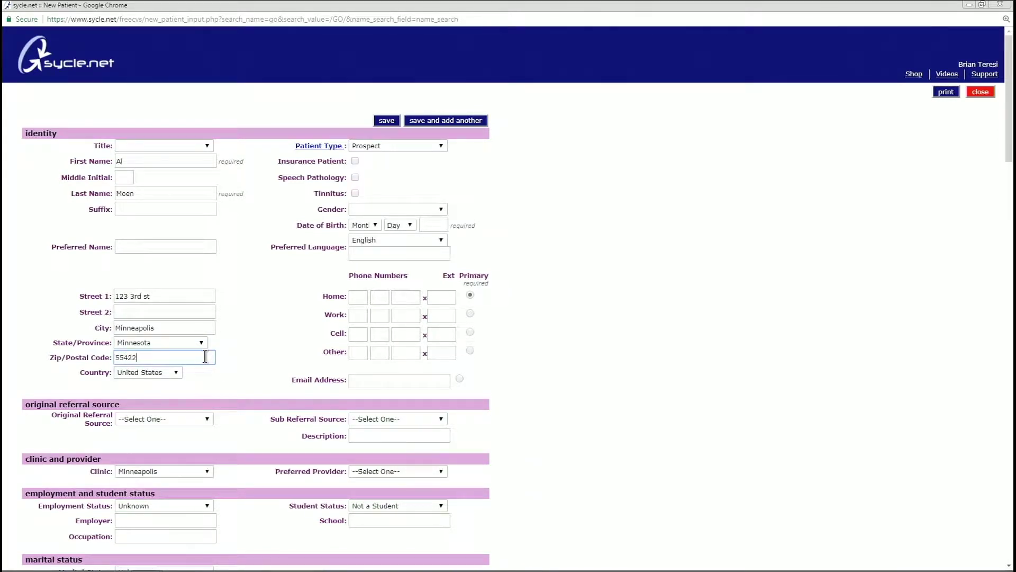
pyautogui.click(403, 146)
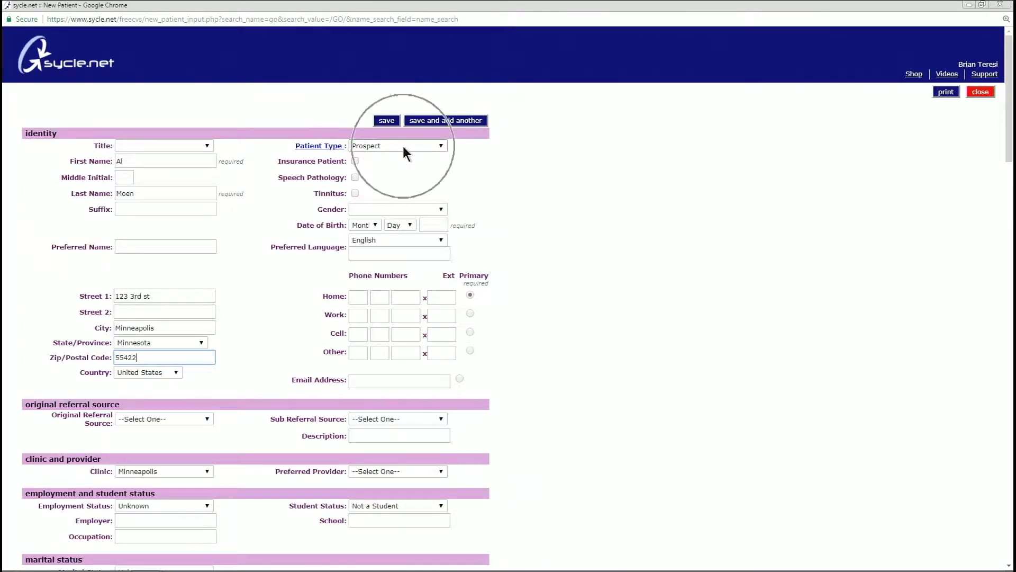
pyautogui.click(441, 147)
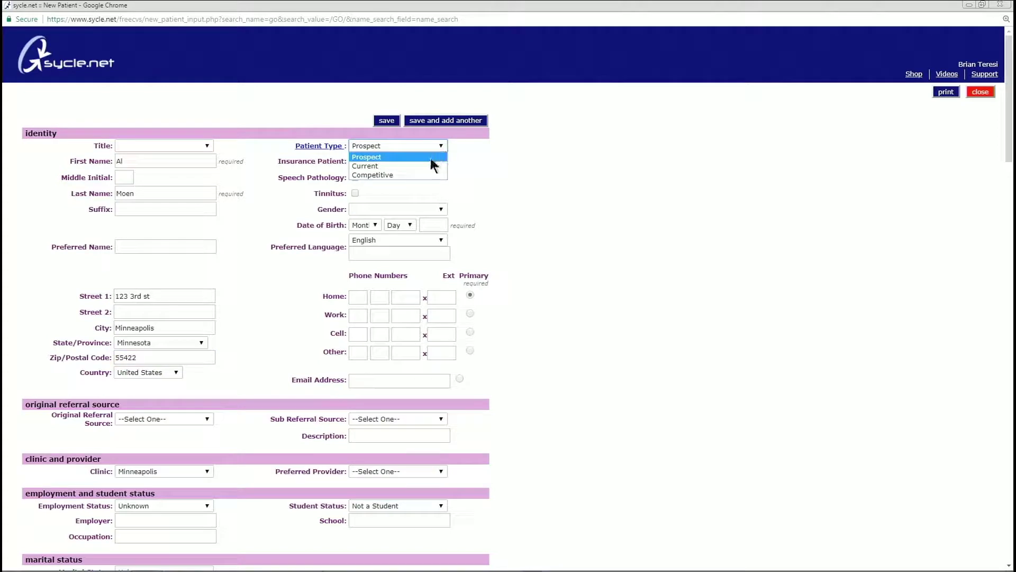
pyautogui.click(427, 157)
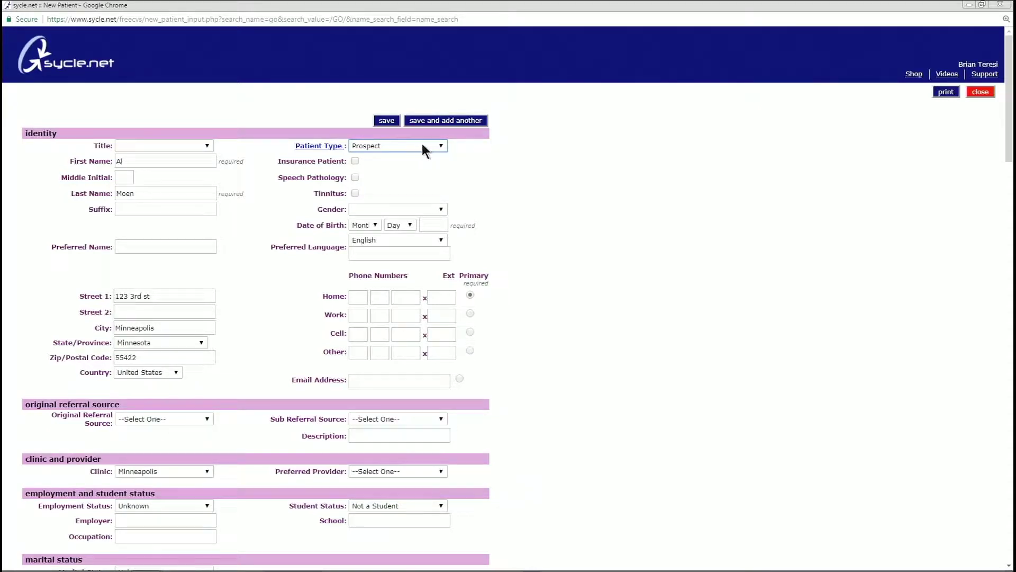
pyautogui.click(436, 152)
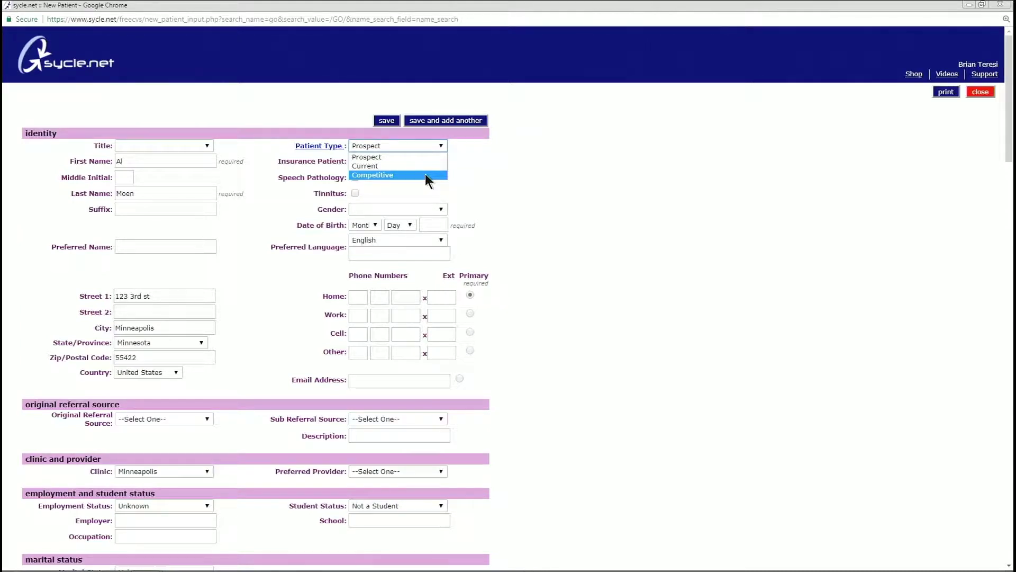
pyautogui.click(427, 157)
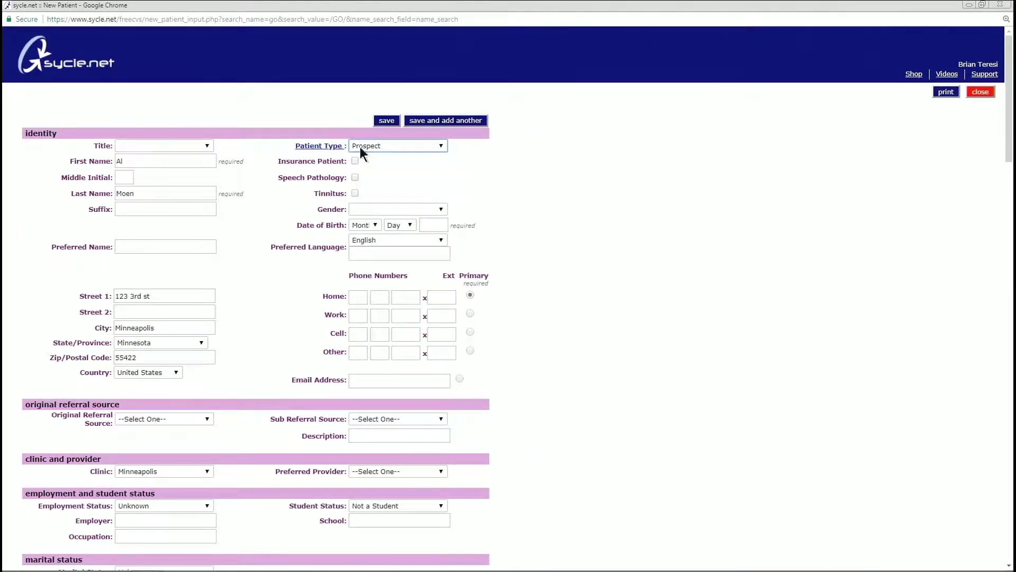
pyautogui.click(421, 148)
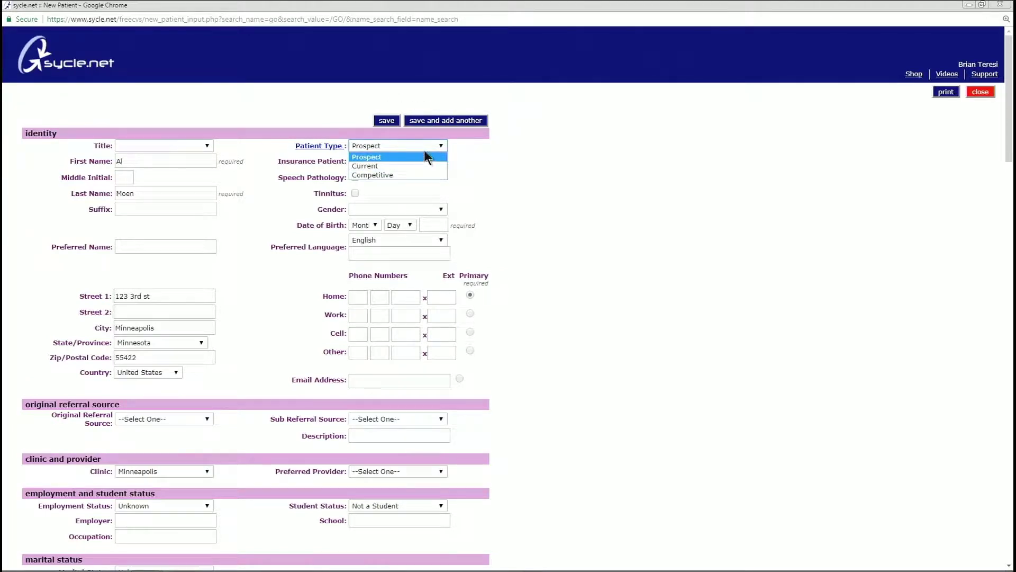
pyautogui.click(421, 154)
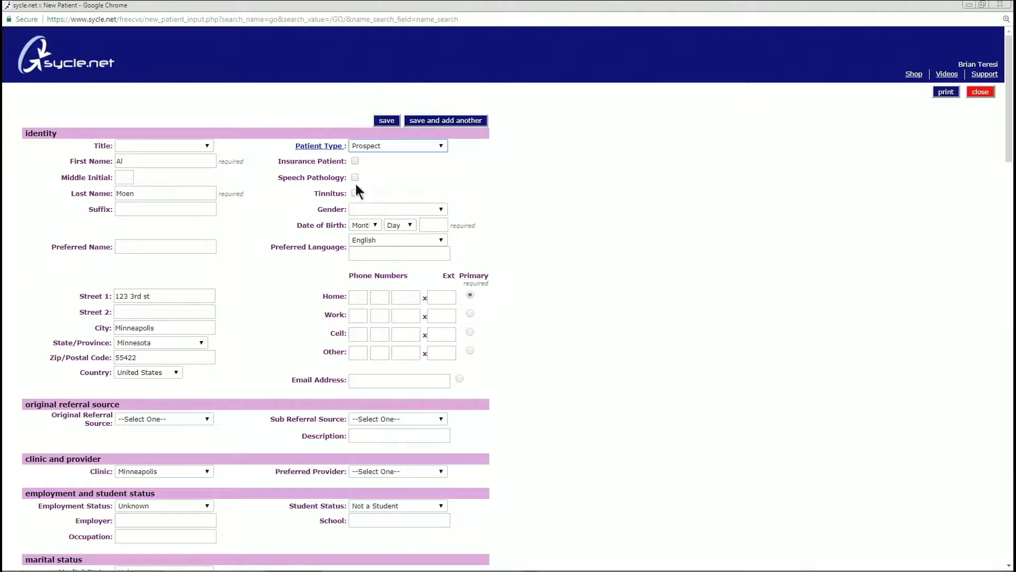
# Set gender to Male and enter the patient's birth month, day and year
pyautogui.click(441, 209)
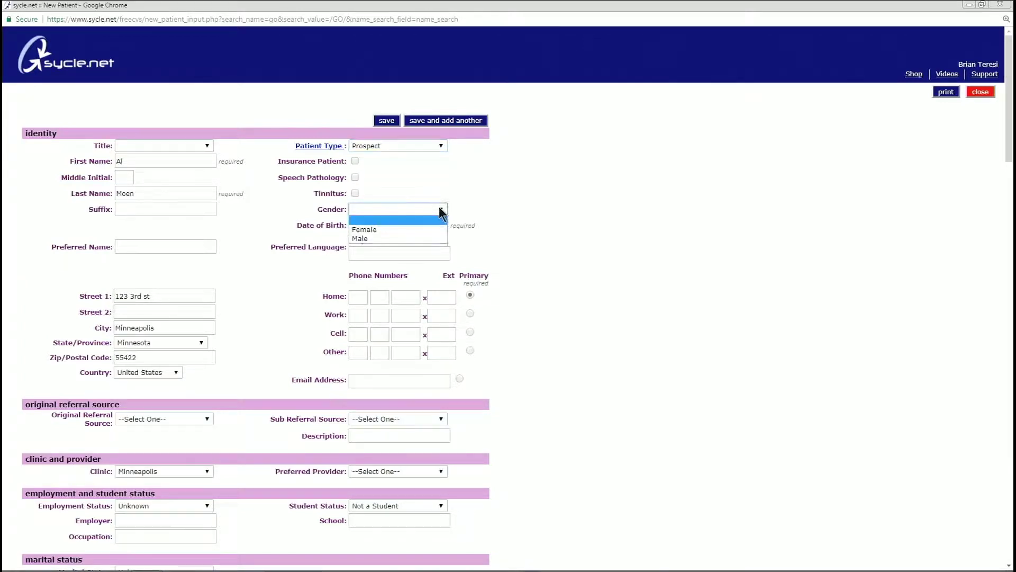
pyautogui.click(379, 238)
pyautogui.click(370, 225)
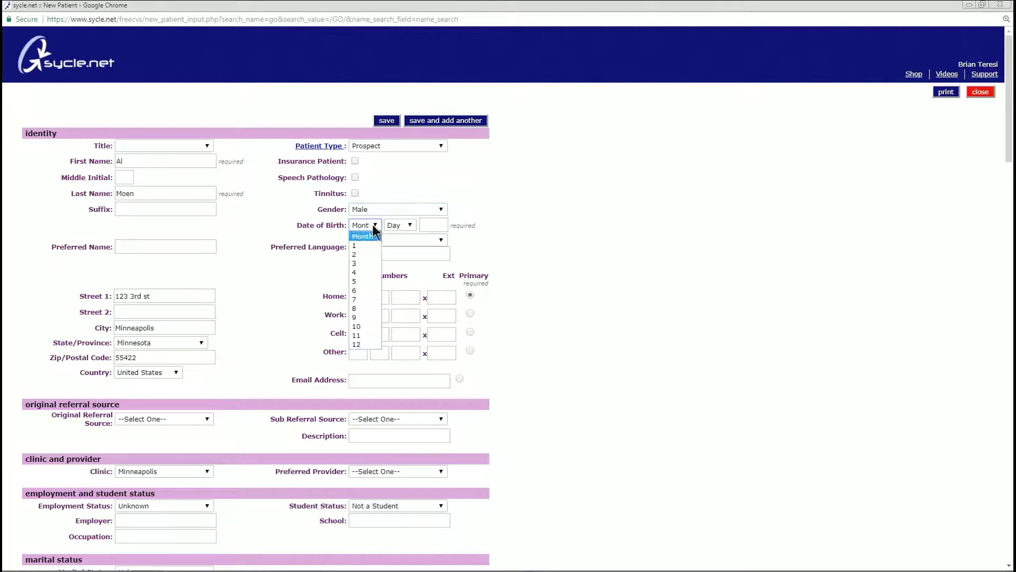
pyautogui.click(360, 263)
pyautogui.click(400, 225)
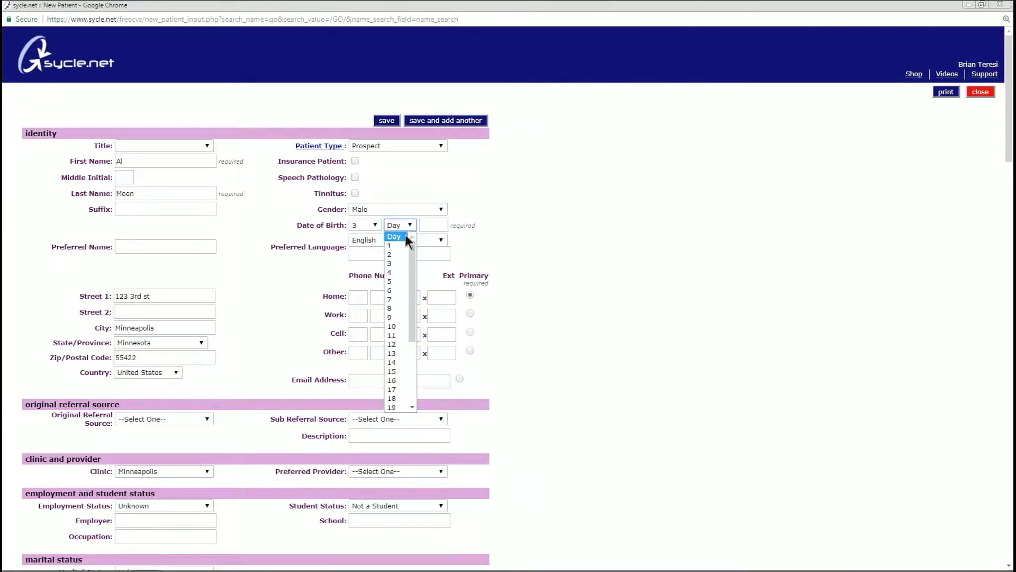
pyautogui.click(392, 317)
pyautogui.click(422, 225)
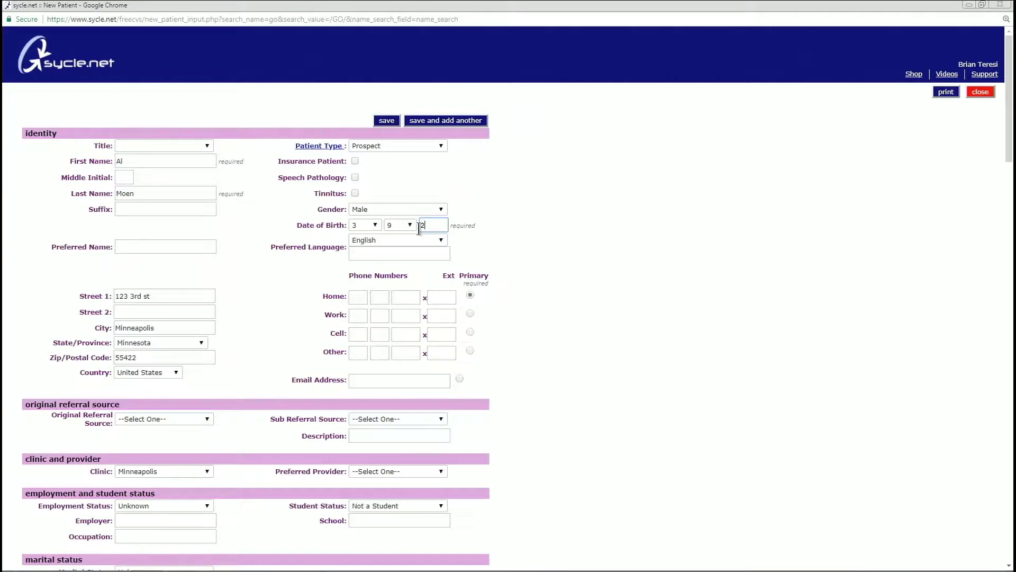
pyautogui.write('1975')
# Enter the patient's cell number as the primary phone and their e-mail address
pyautogui.click(470, 332)
pyautogui.click(355, 335)
pyautogui.write('555 889 8754')
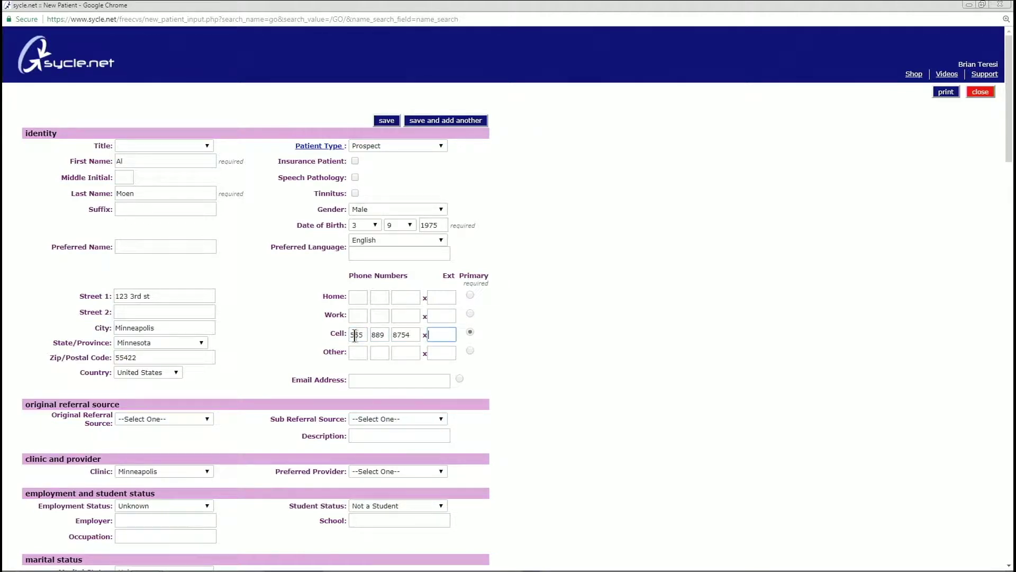
pyautogui.click(388, 379)
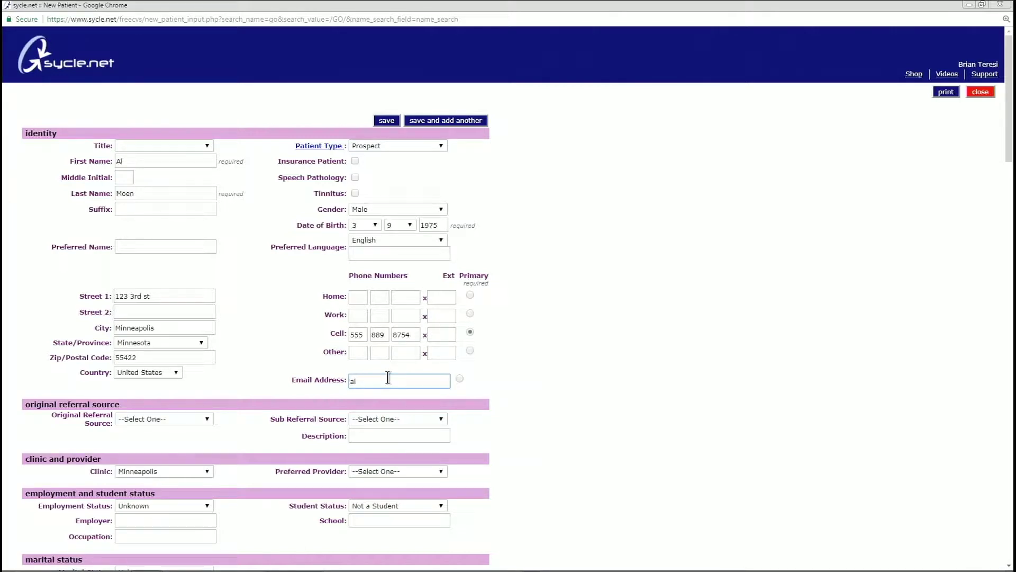
pyautogui.click(460, 377)
pyautogui.click(471, 332)
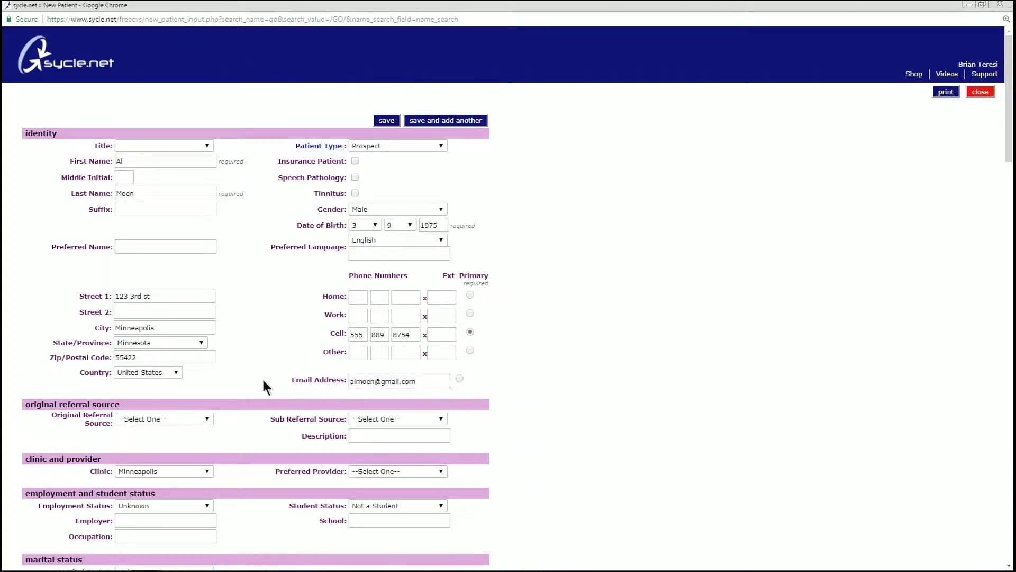
# Set the original referral source to Online
pyautogui.scroll(-2, 259, 378)
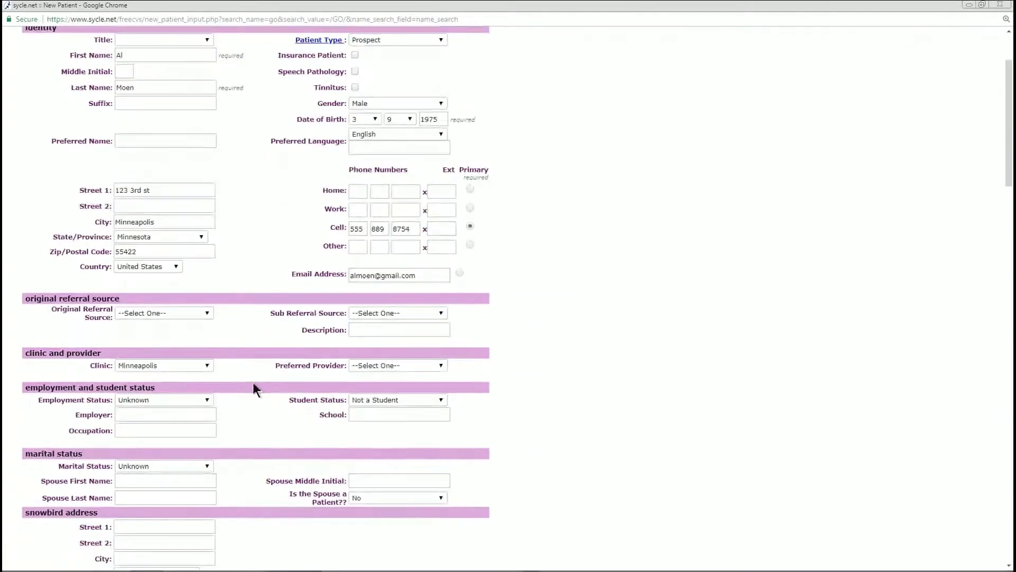
pyautogui.click(64, 299)
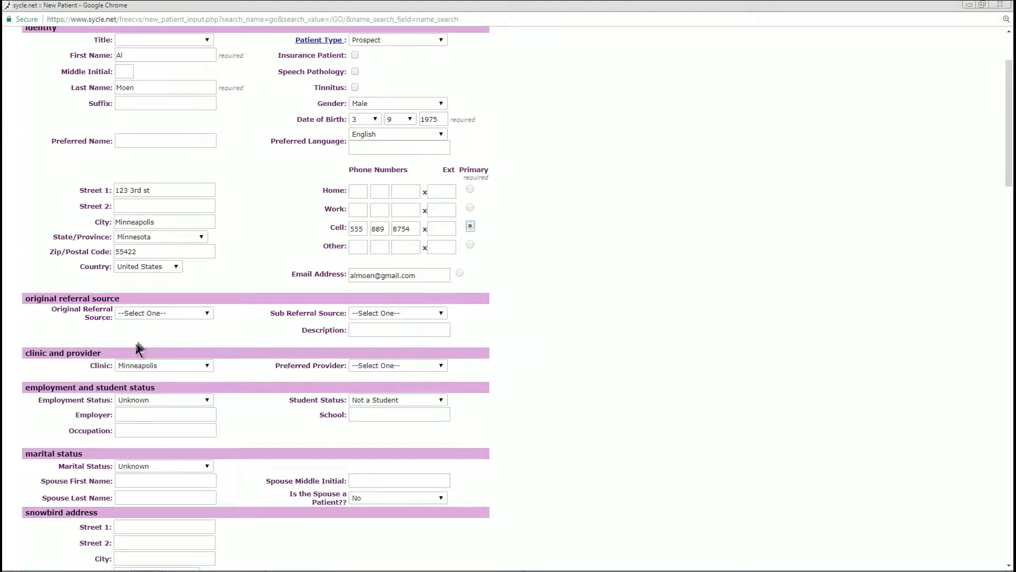
pyautogui.click(208, 314)
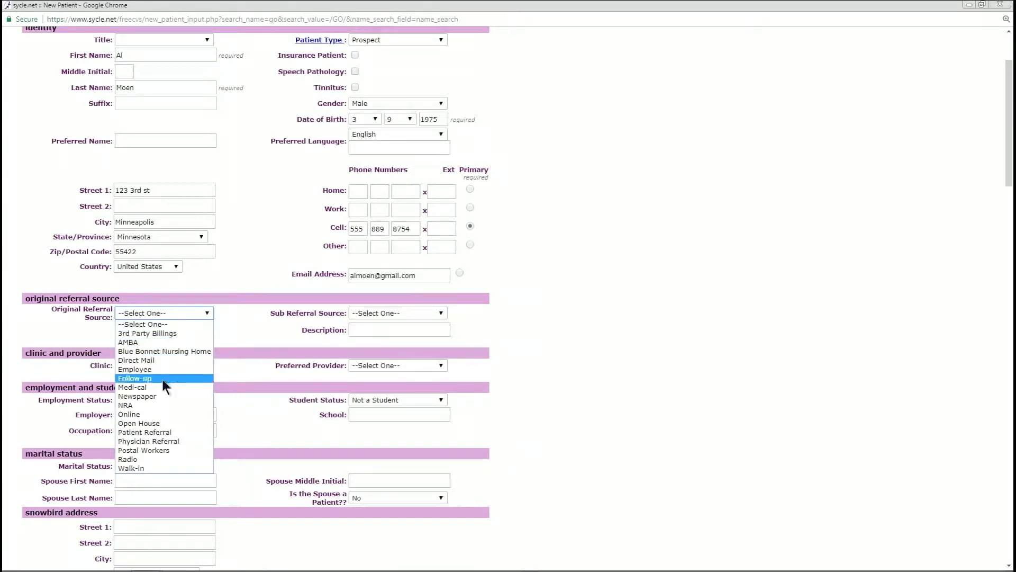
pyautogui.click(139, 414)
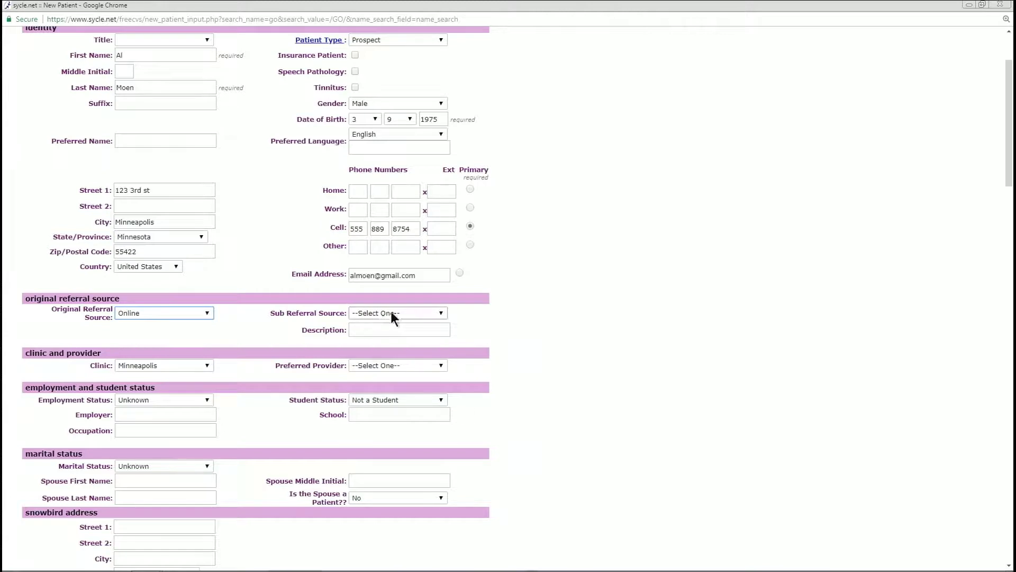
# Choose Better Hearing Website as the sub referral source
pyautogui.click(441, 314)
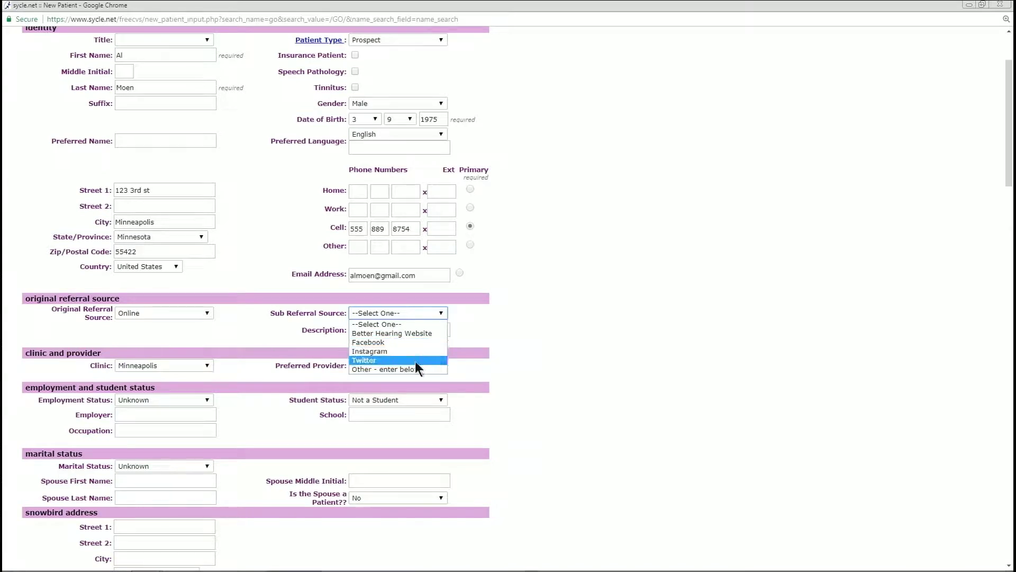
pyautogui.click(412, 332)
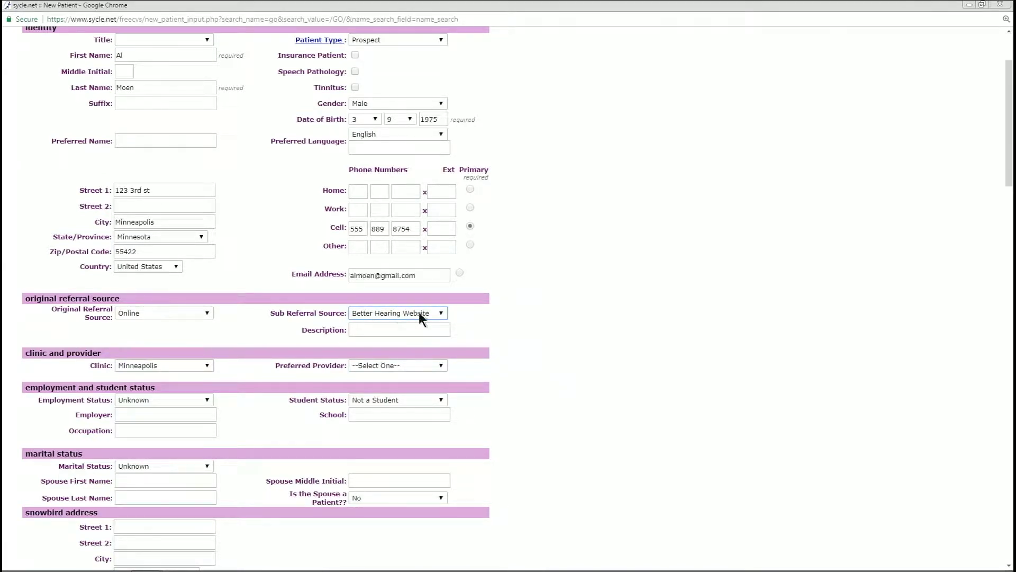
pyautogui.click(443, 313)
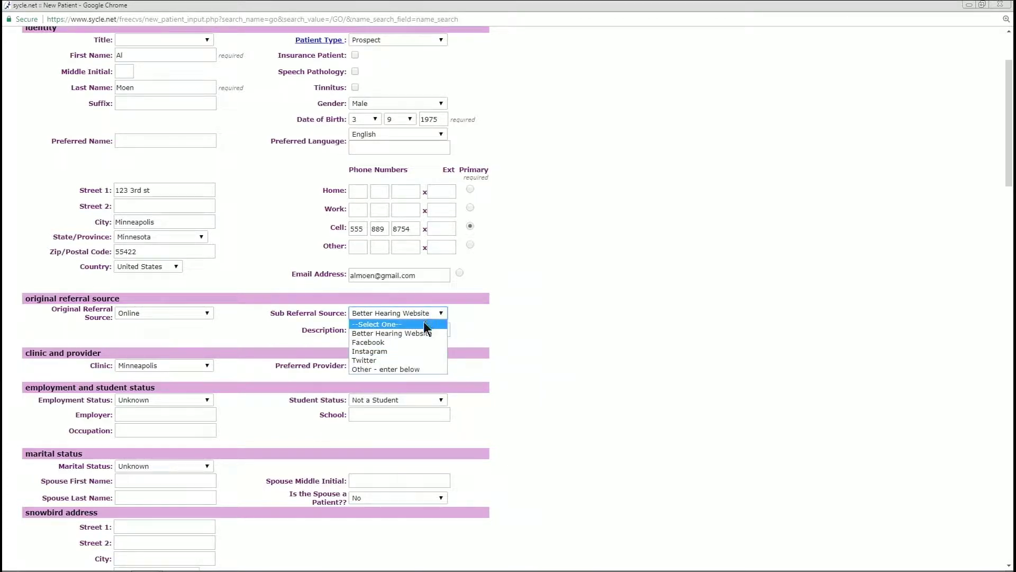
pyautogui.click(392, 369)
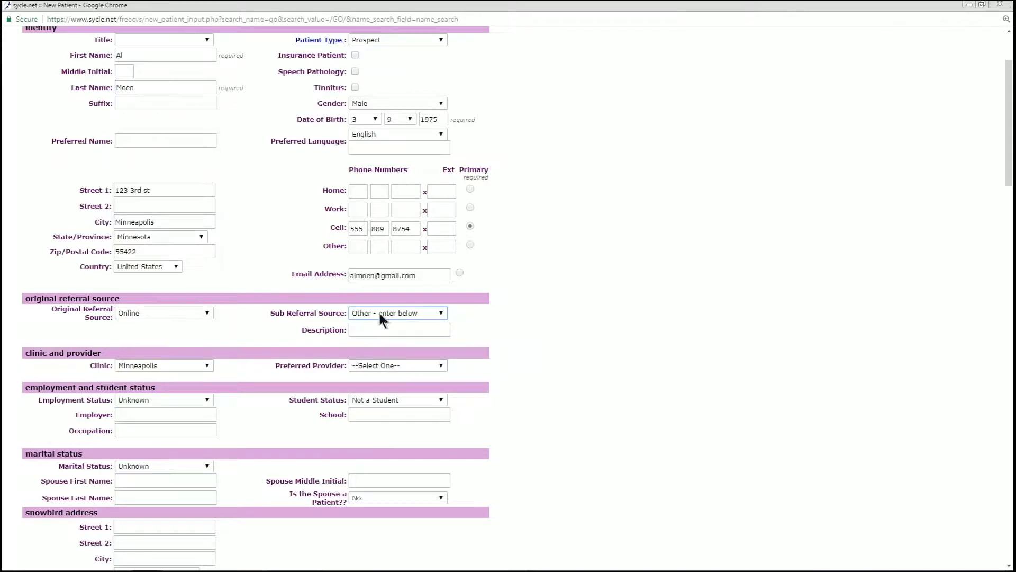
pyautogui.click(438, 313)
pyautogui.click(412, 329)
pyautogui.scroll(-1, 153, 322)
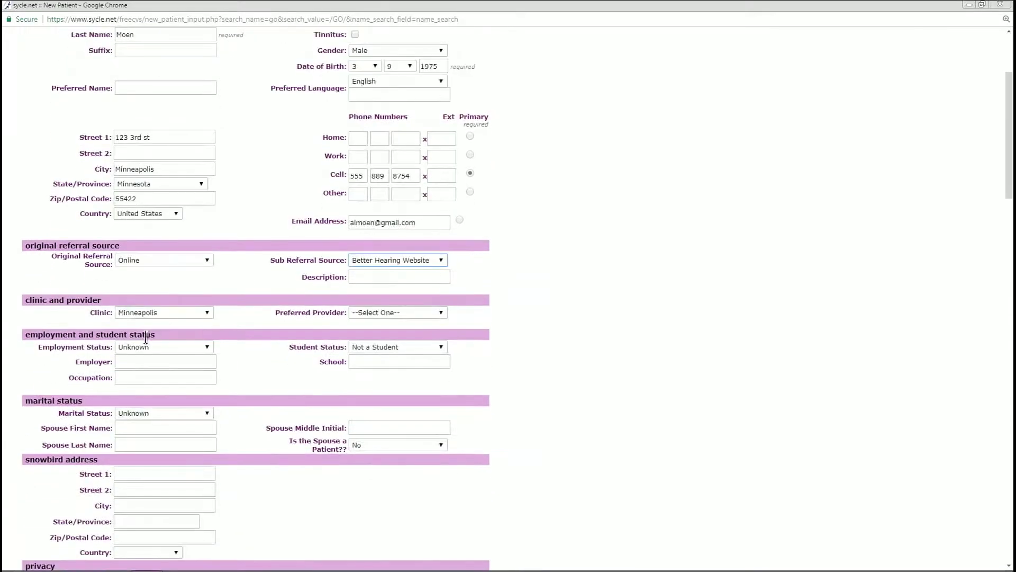
pyautogui.click(140, 318)
pyautogui.press('ctrl')
# Choose a preferred provider, set employment status to Retired, and keep Not a Student
pyautogui.click(441, 316)
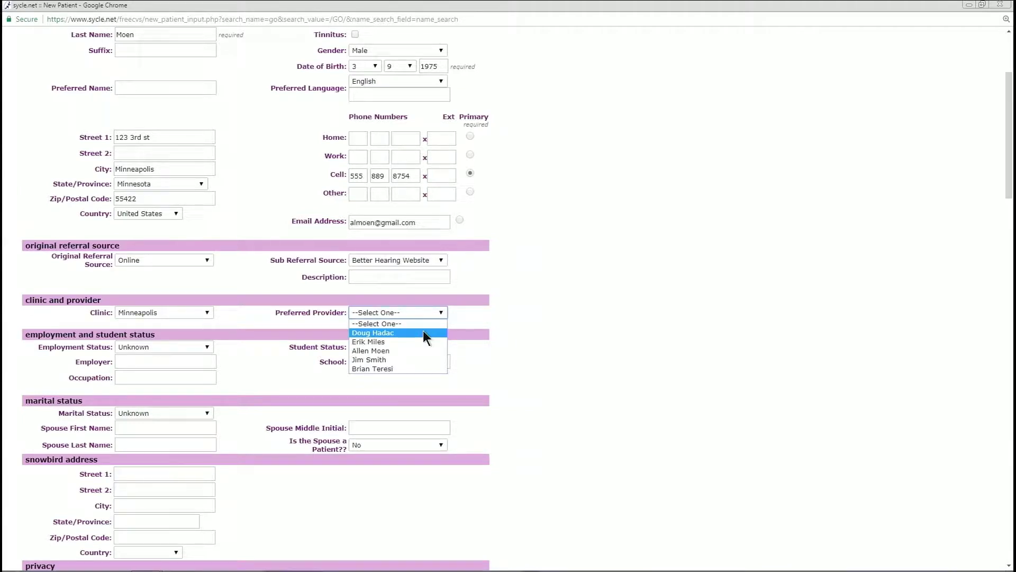
pyautogui.click(405, 367)
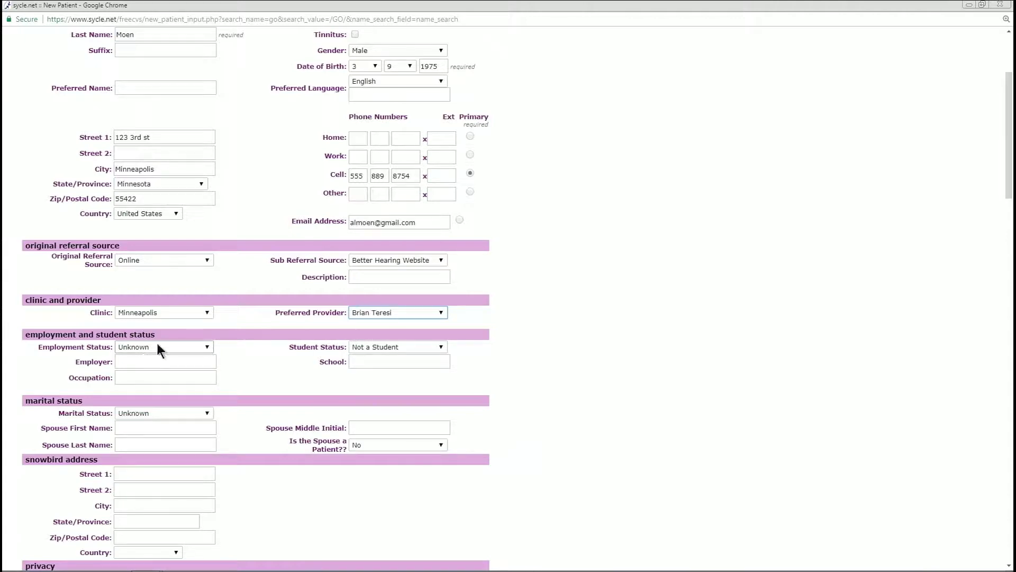
pyautogui.scroll(-1, 159, 342)
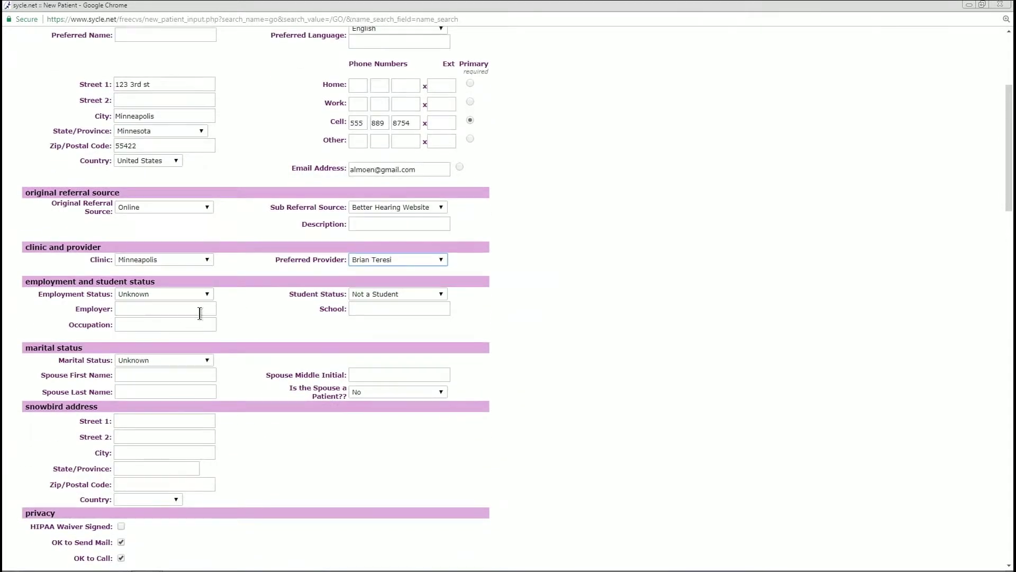
pyautogui.scroll(-1, 180, 297)
pyautogui.click(204, 242)
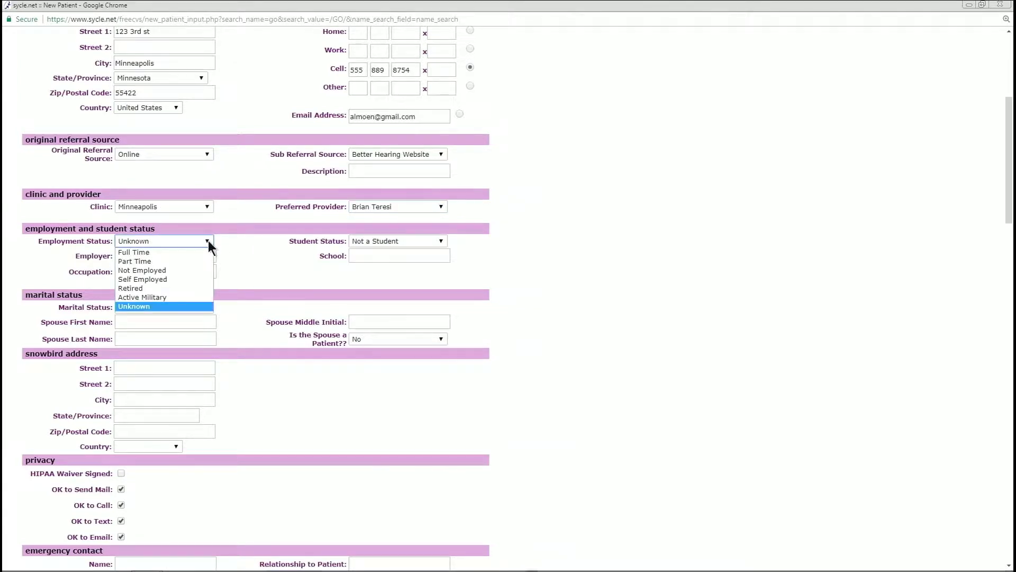
pyautogui.click(205, 289)
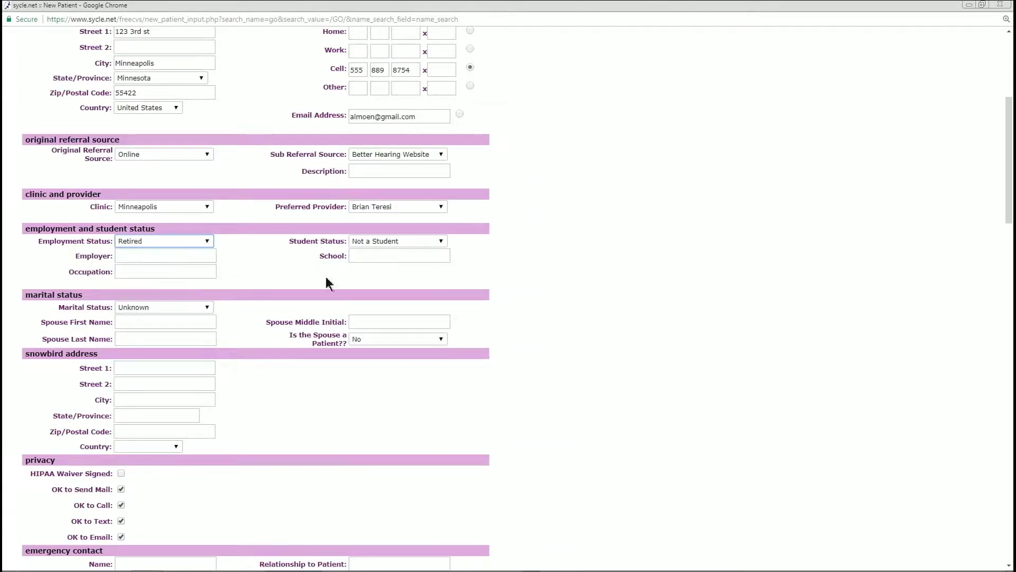
pyautogui.click(438, 241)
pyautogui.click(484, 251)
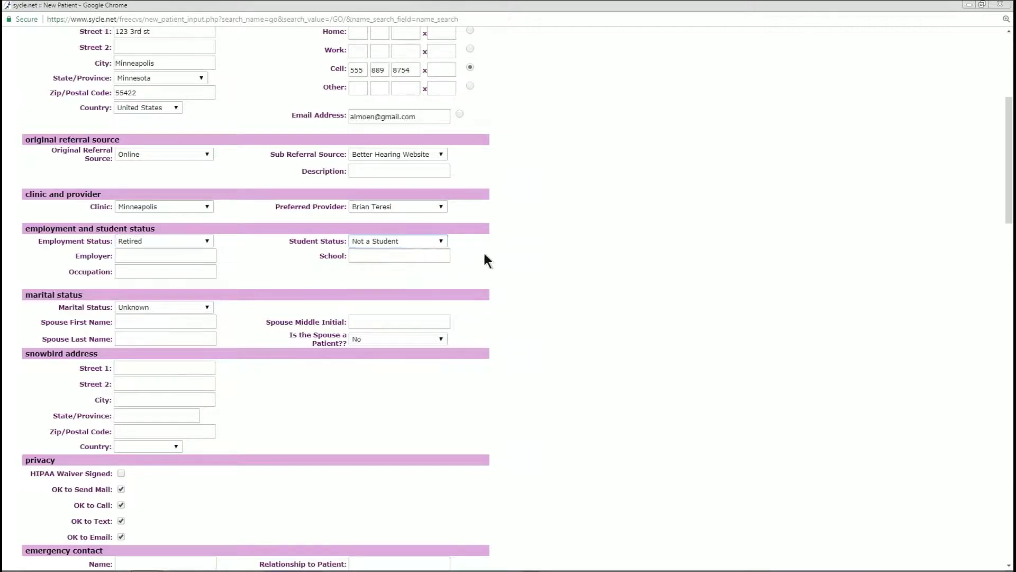
# Set marital status to Married and enter the spouse's first and last name
pyautogui.scroll(-2, 230, 299)
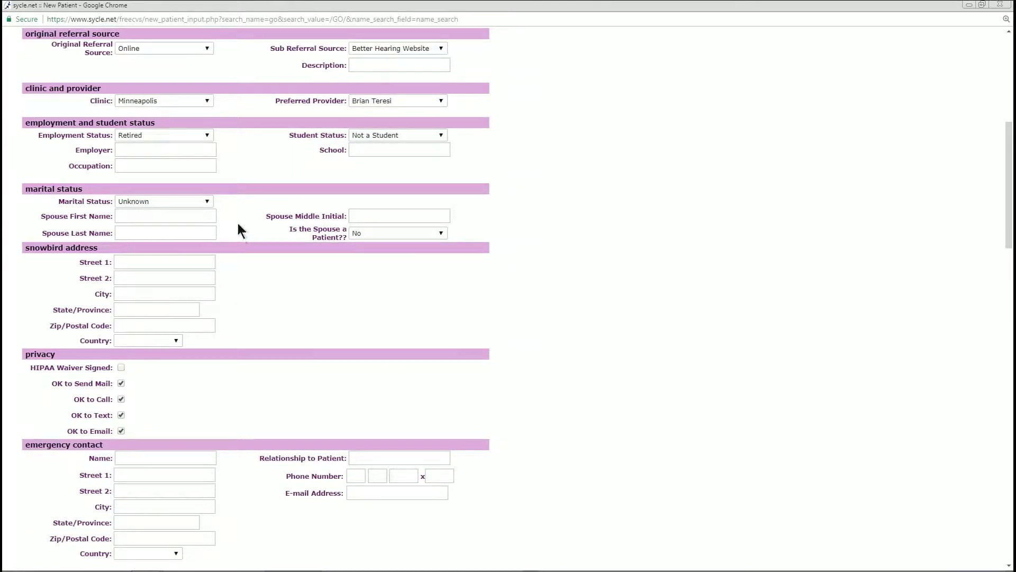
pyautogui.click(211, 200)
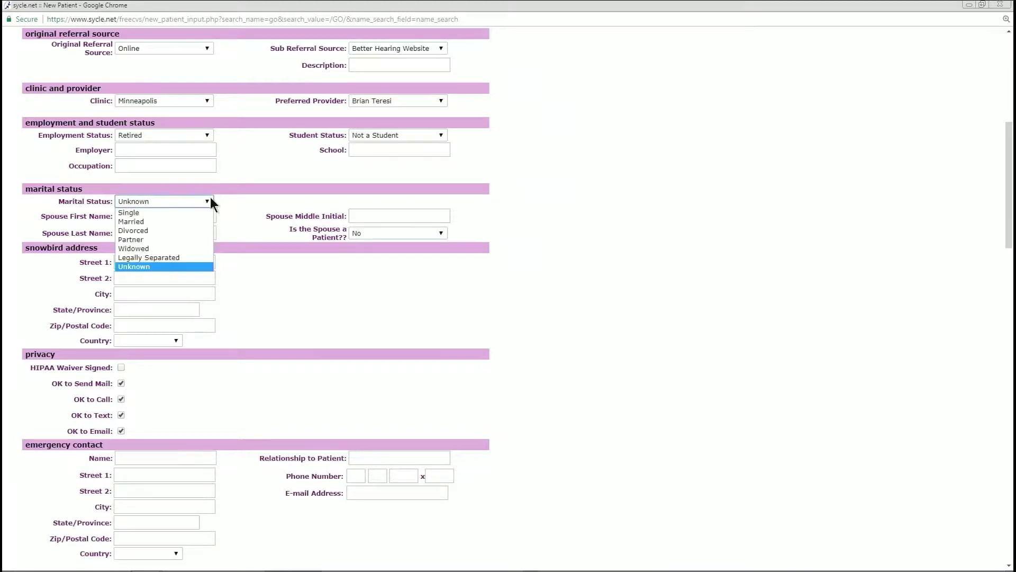
pyautogui.click(130, 220)
pyautogui.click(151, 217)
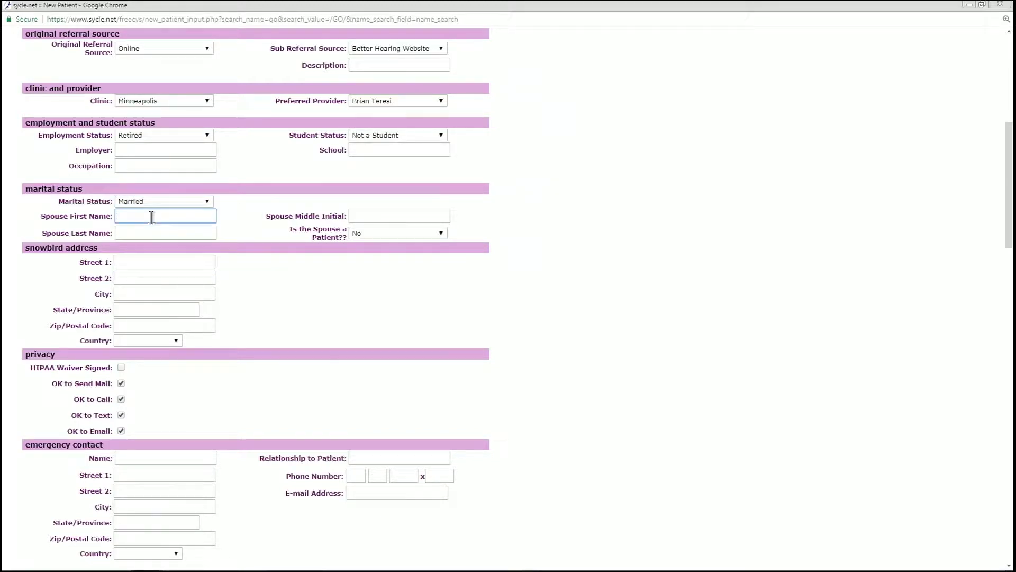
pyautogui.press('Tab')
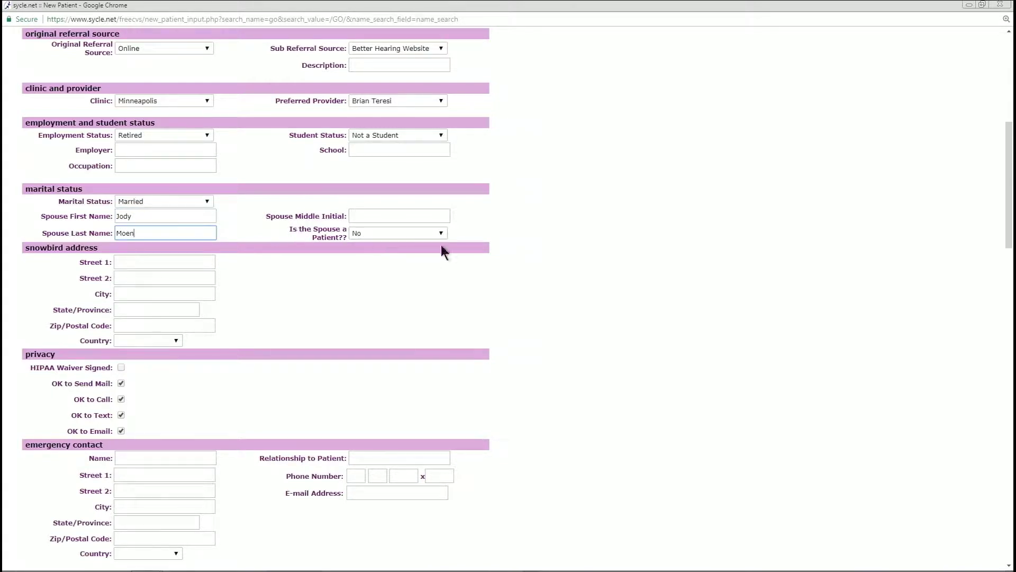
pyautogui.click(159, 263)
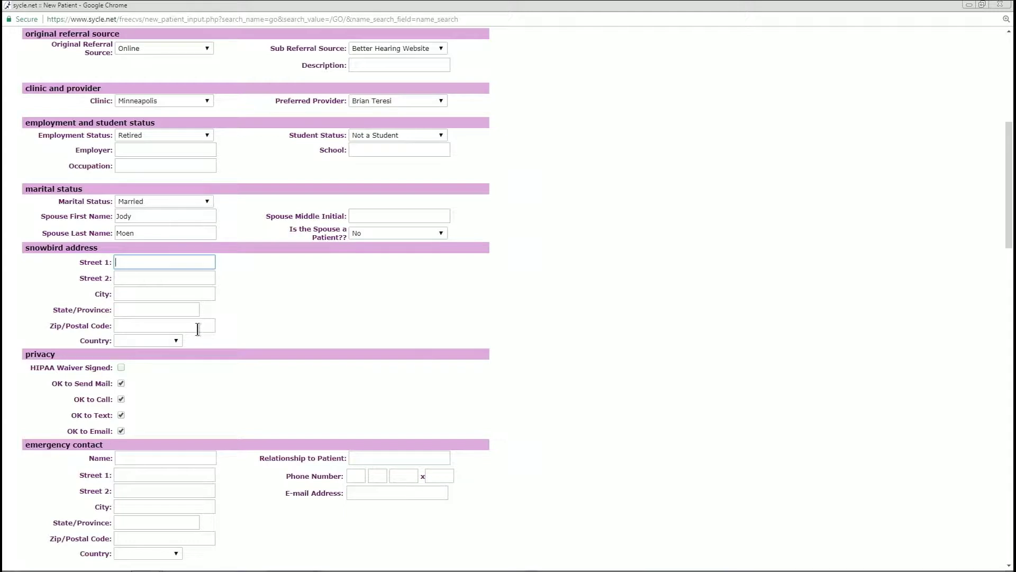
pyautogui.scroll(-2, 172, 324)
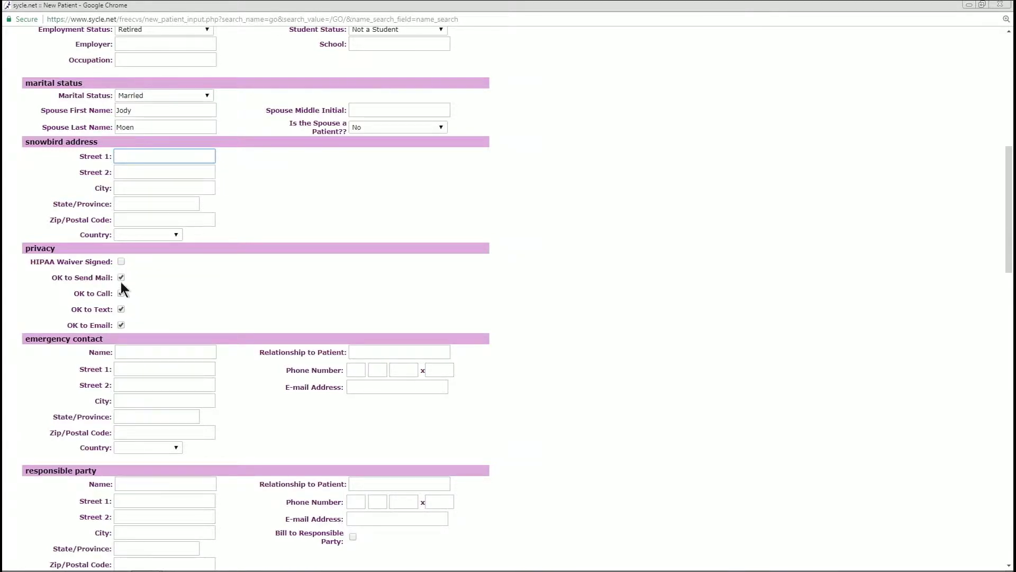
pyautogui.scroll(-2, 145, 280)
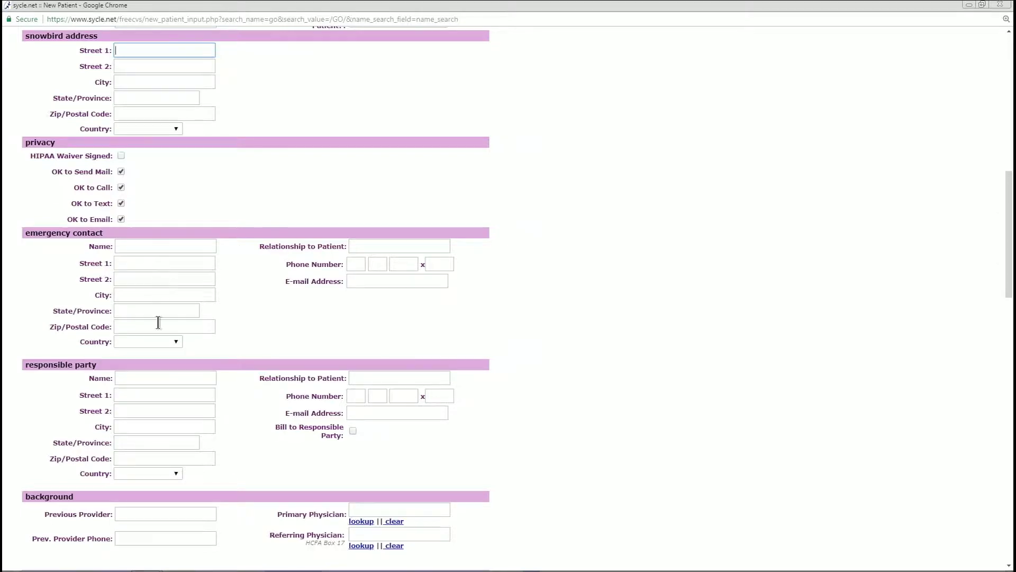
pyautogui.scroll(-2, 157, 322)
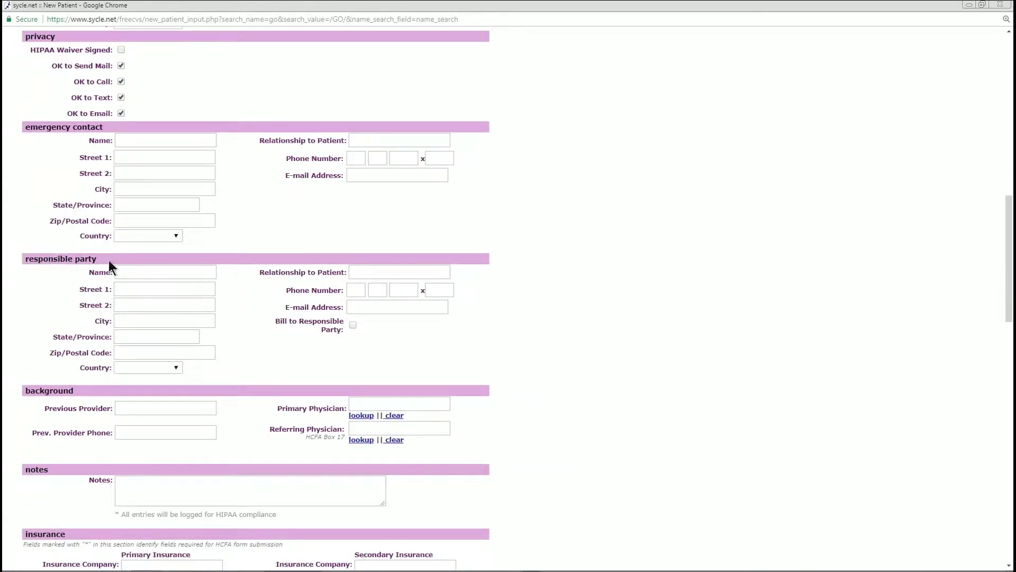
pyautogui.moveTo(98, 259); pyautogui.dragTo(24, 262)
pyautogui.click(44, 271)
pyautogui.click(152, 273)
pyautogui.click(352, 325)
pyautogui.click(349, 325)
pyautogui.scroll(-1, 246, 305)
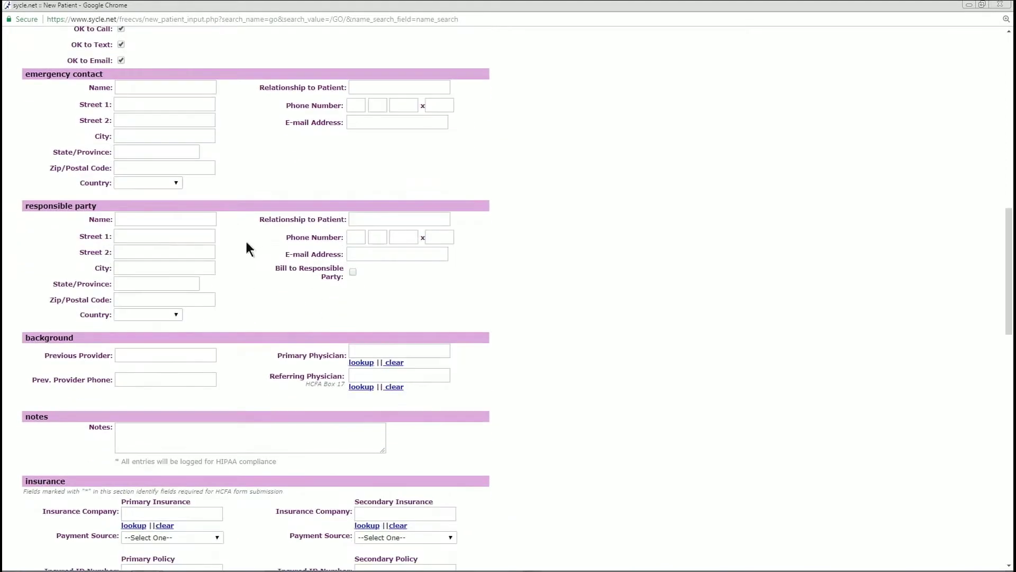
pyautogui.click(49, 201)
pyautogui.click(137, 218)
pyautogui.scroll(-3, 241, 288)
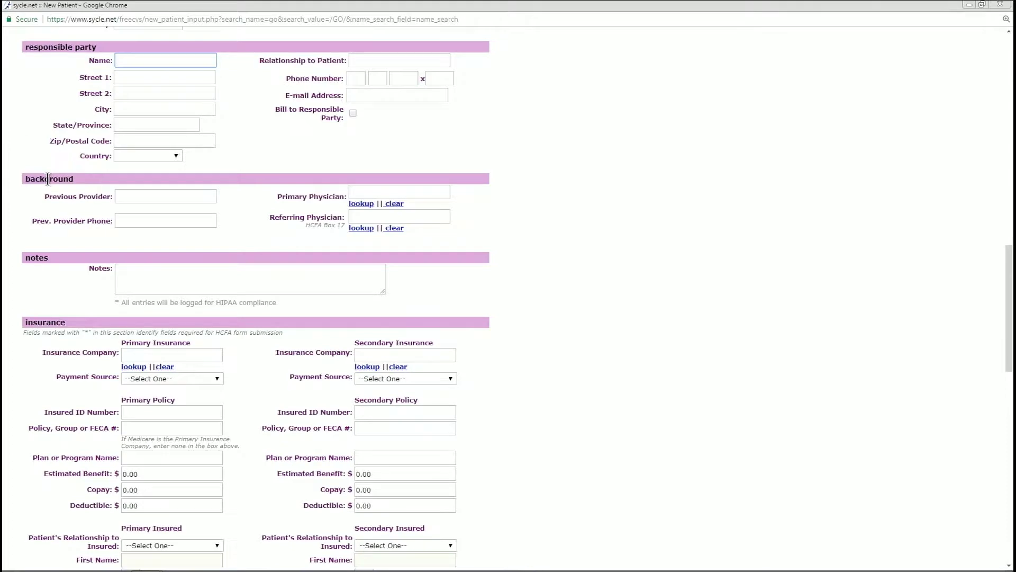
pyautogui.click(152, 199)
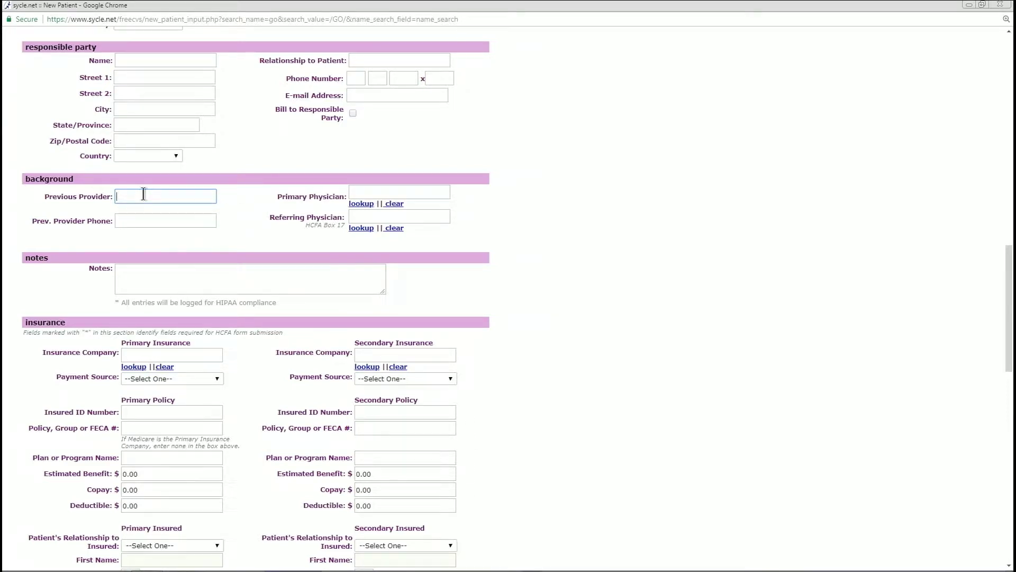
# Enter the previous provider's name and their phone number
pyautogui.write('John Smith')
pyautogui.click(182, 221)
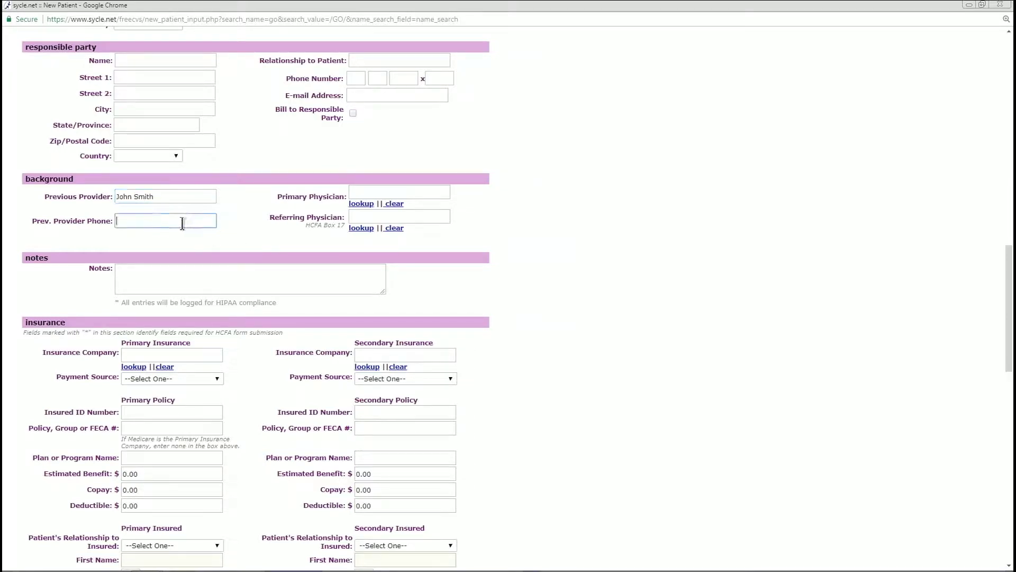
pyautogui.click(362, 191)
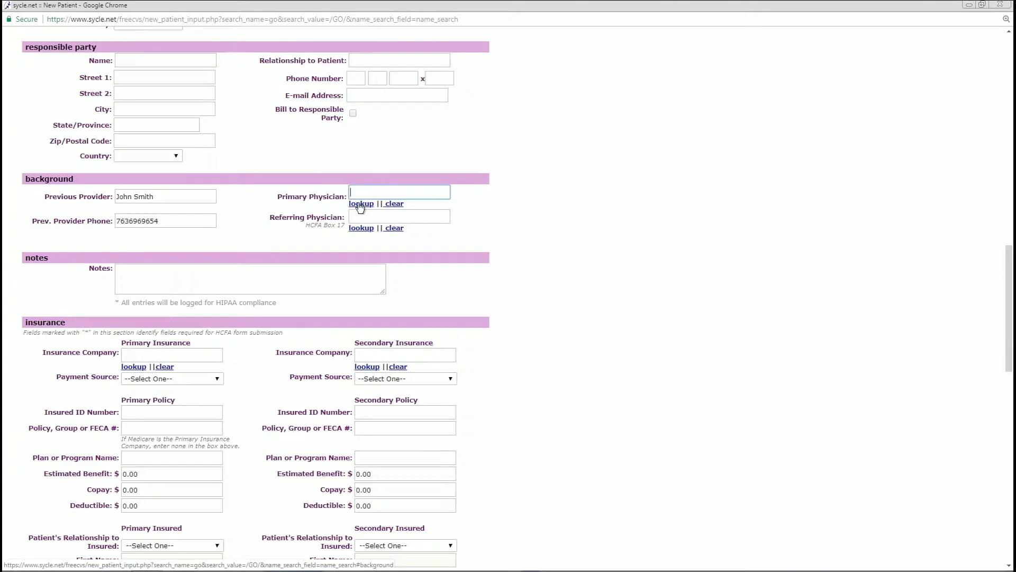
# Choose the primary physician through the physician lookup and submit it
pyautogui.click(361, 206)
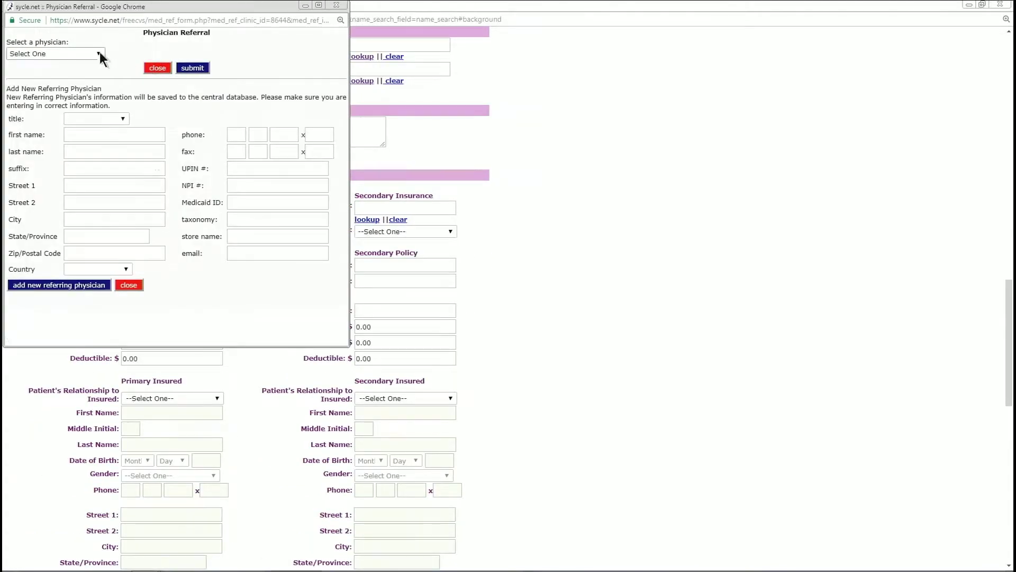
pyautogui.click(35, 55)
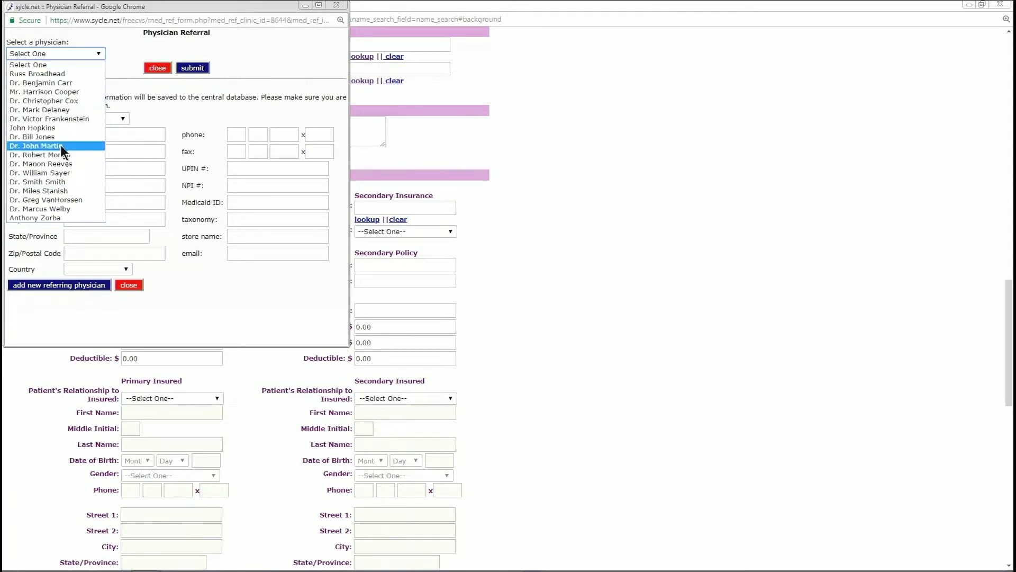
pyautogui.click(170, 116)
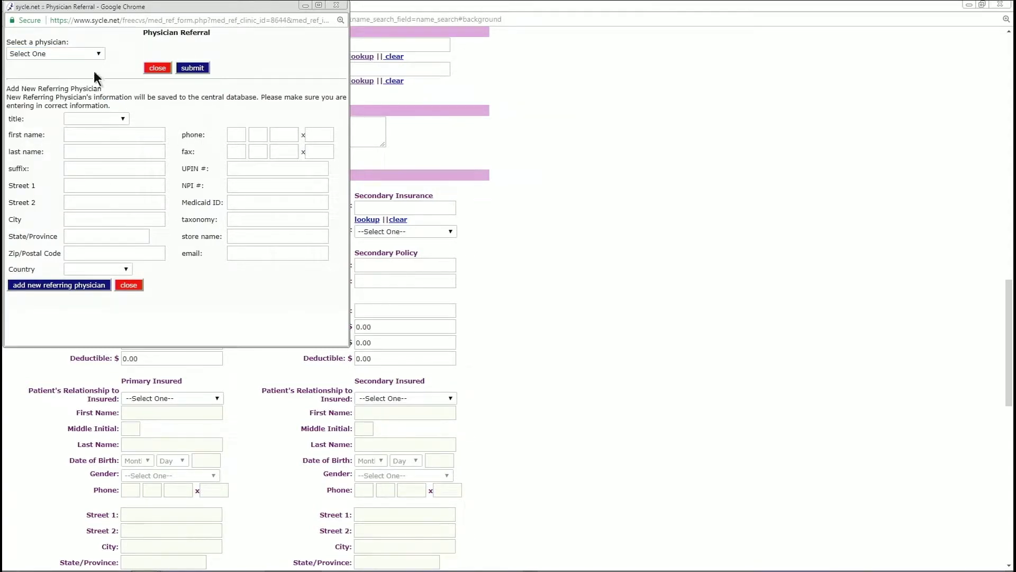
pyautogui.click(85, 54)
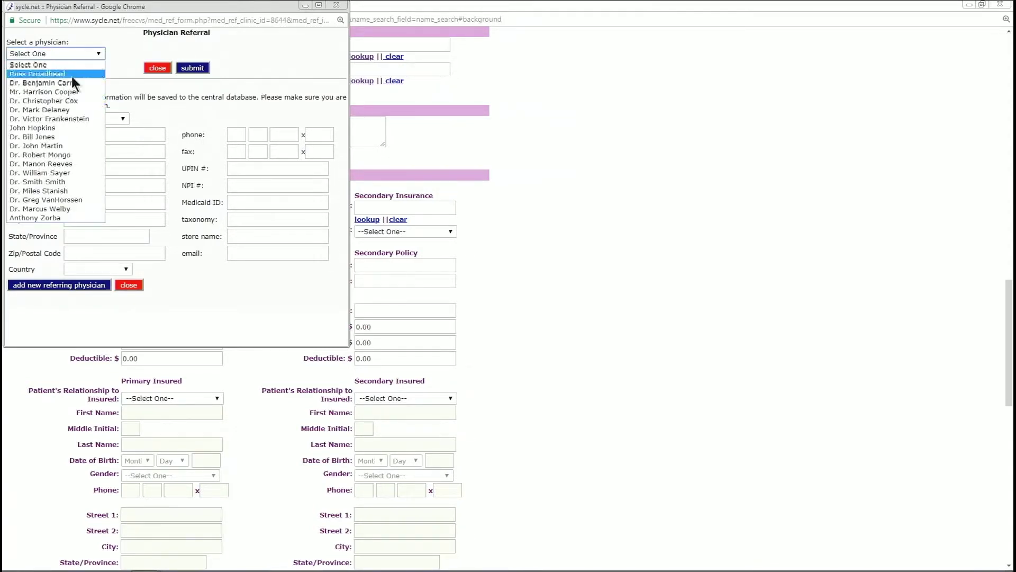
pyautogui.click(57, 120)
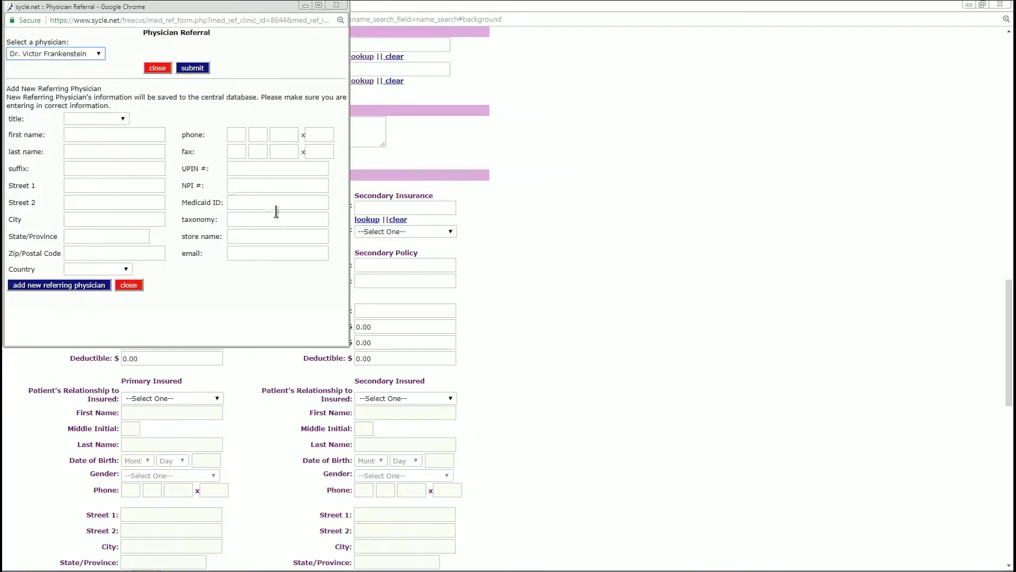
pyautogui.click(201, 70)
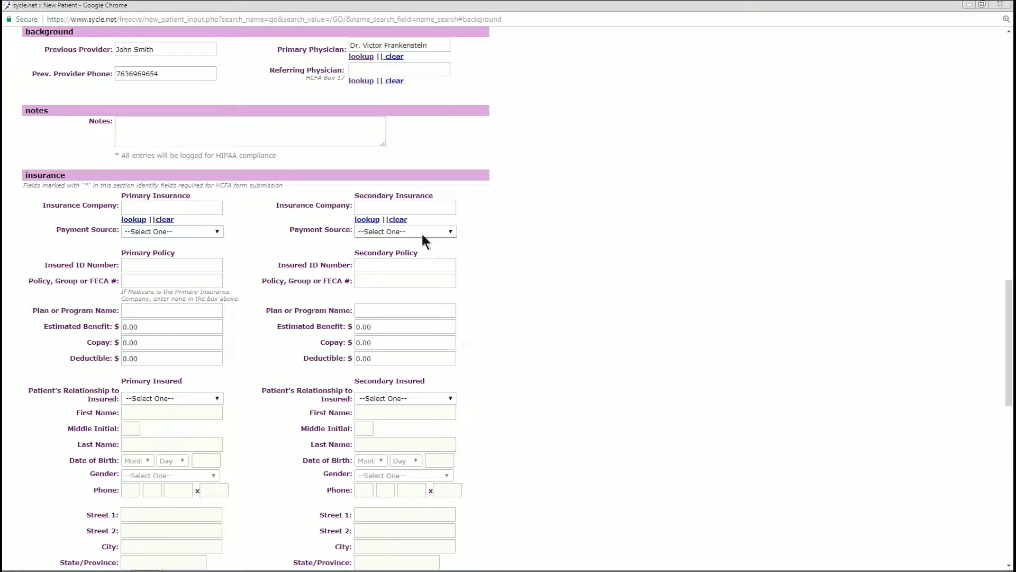
# Select the same doctor as referring physician via its lookup and submit
pyautogui.scroll(2, 392, 80)
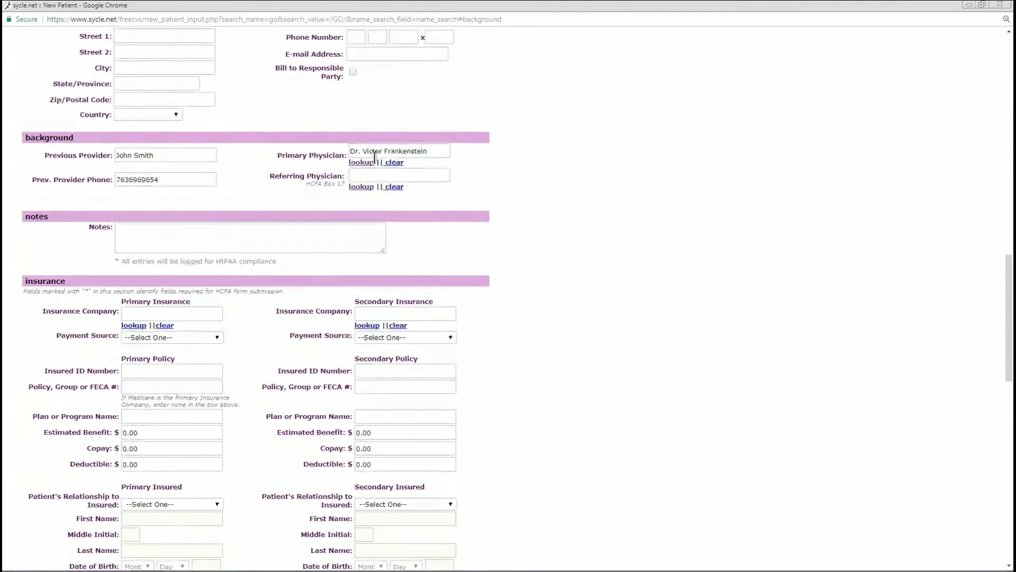
pyautogui.moveTo(346, 176); pyautogui.dragTo(269, 176)
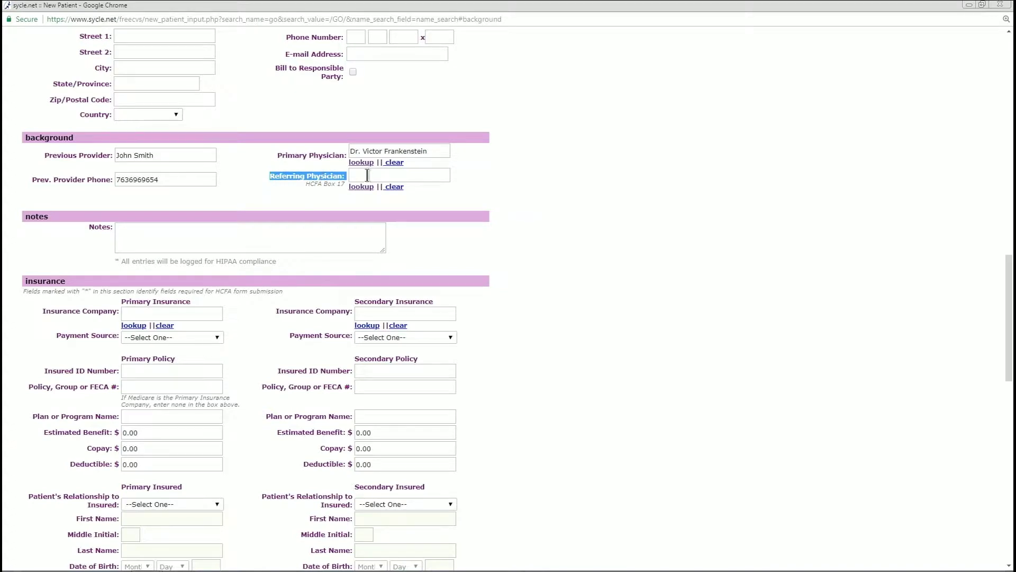
pyautogui.click(313, 177)
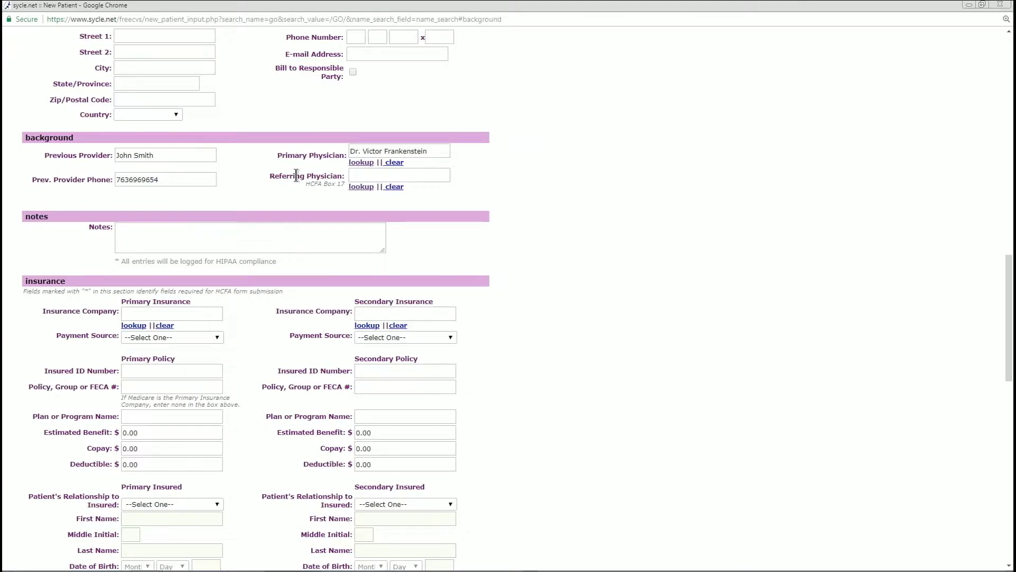
pyautogui.moveTo(268, 176); pyautogui.dragTo(343, 178)
pyautogui.click(342, 178)
pyautogui.click(308, 184)
pyautogui.moveTo(308, 184); pyautogui.dragTo(326, 198)
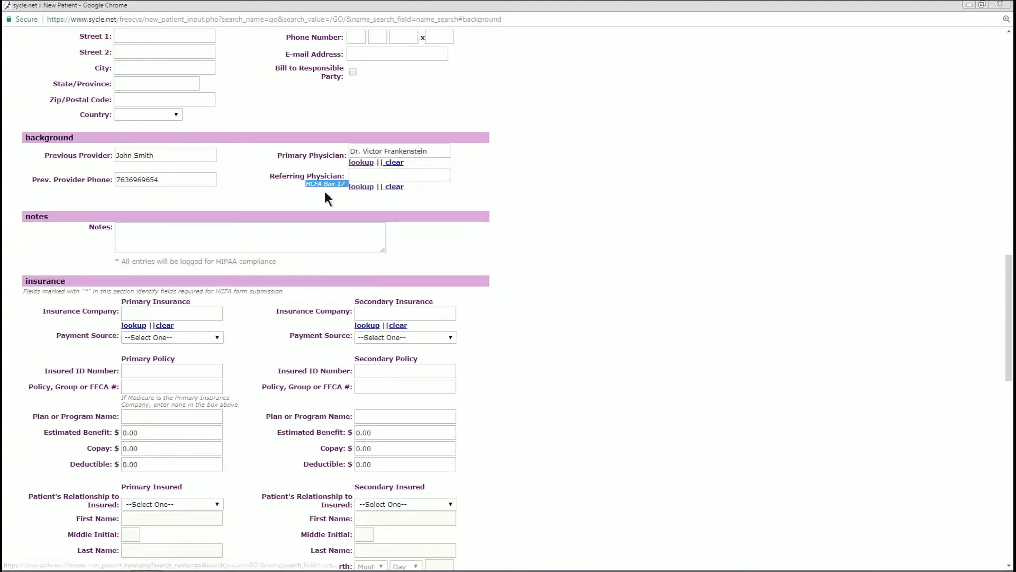
pyautogui.click(361, 188)
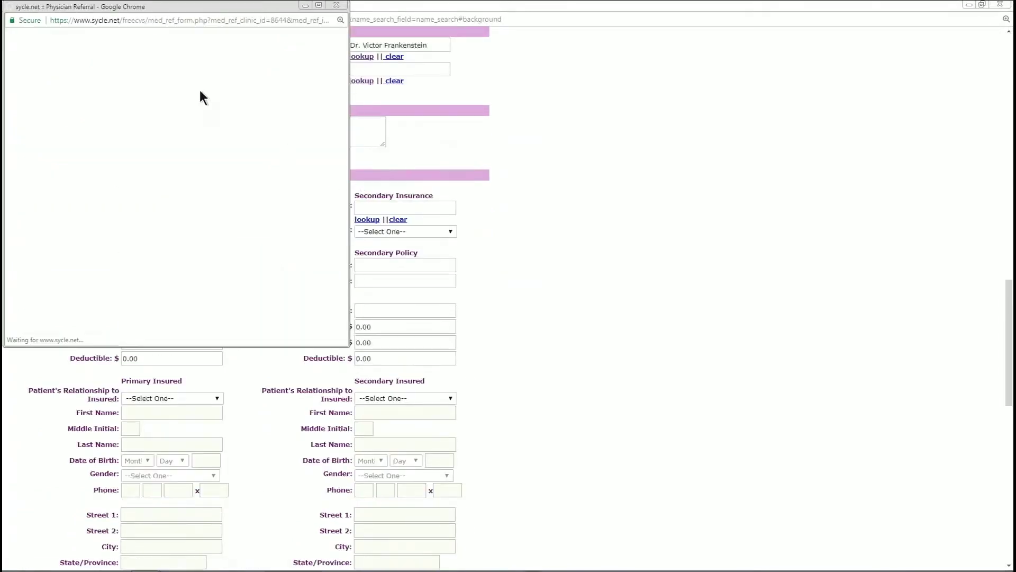
pyautogui.click(95, 53)
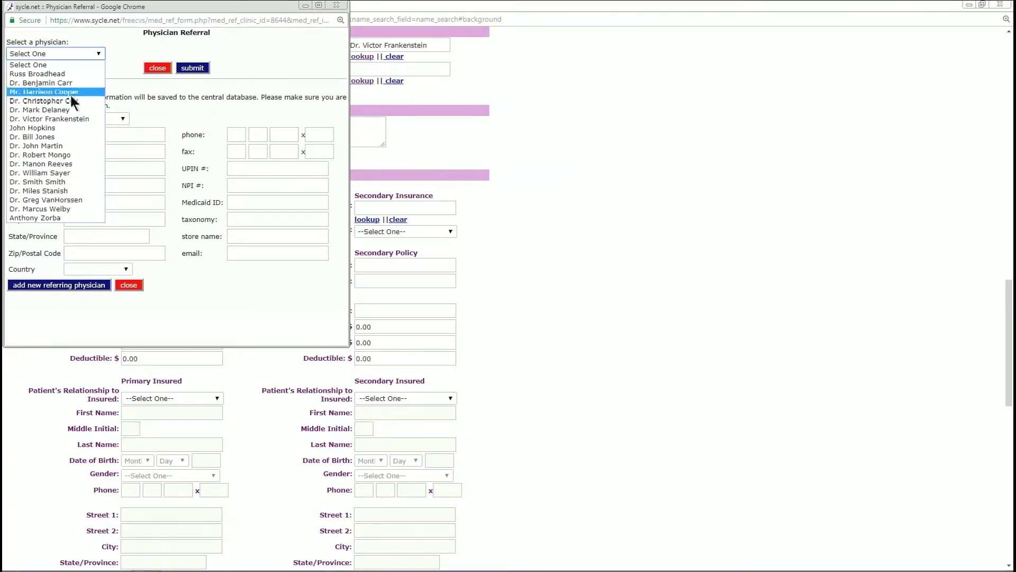
pyautogui.click(69, 118)
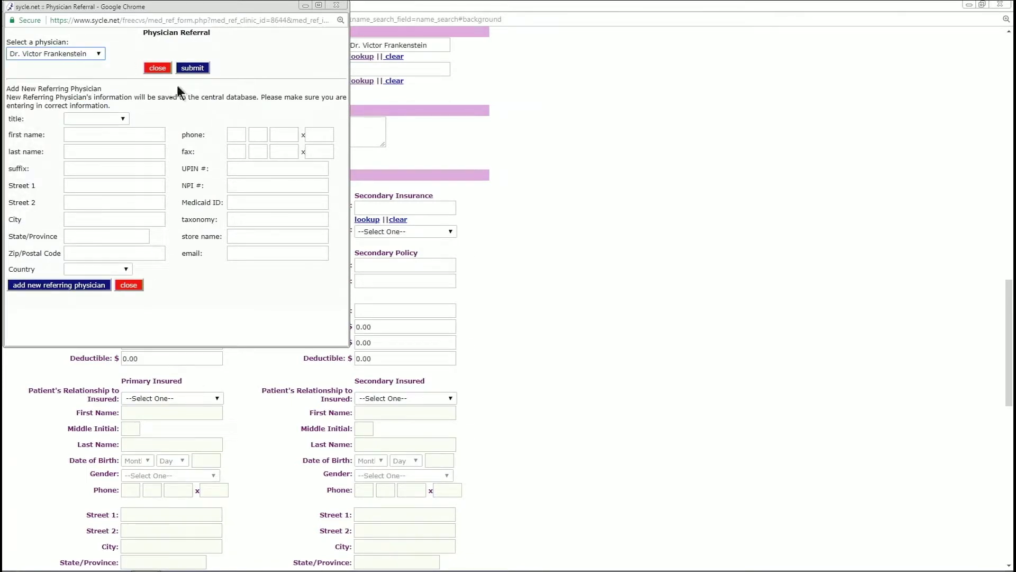
pyautogui.click(192, 66)
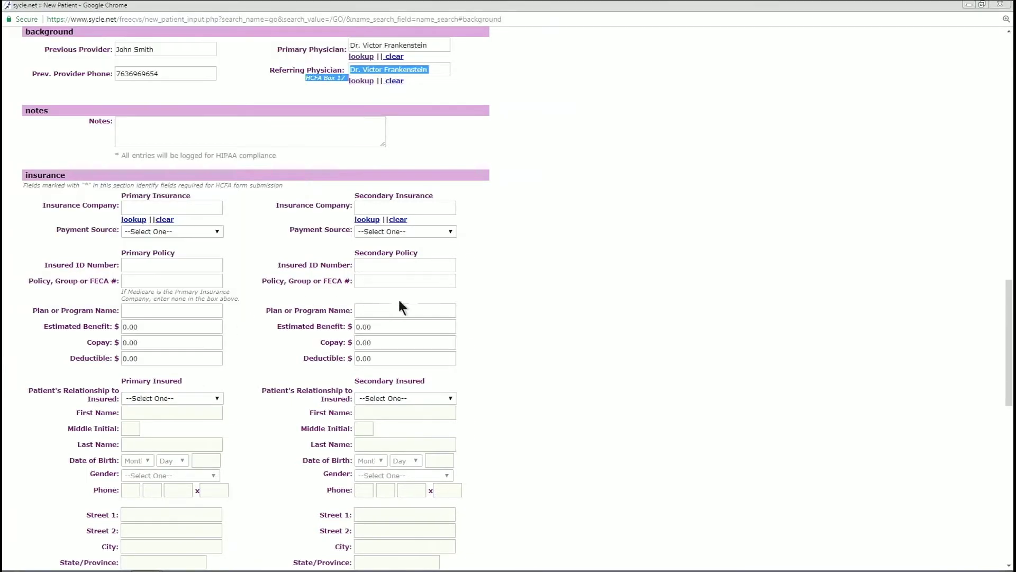
pyautogui.scroll(3, 535, 140)
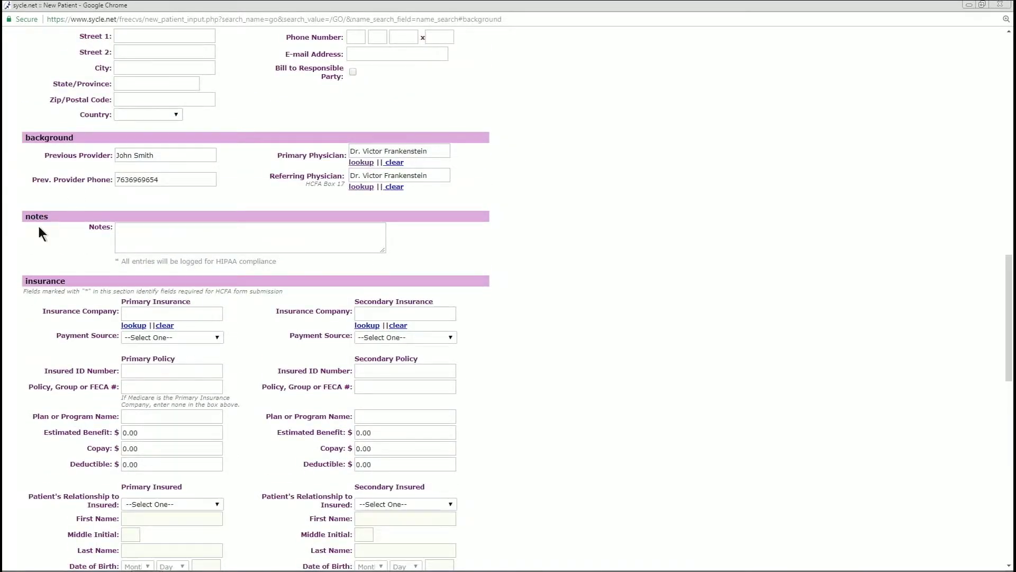
# Write 'New patient has sensorineural hearing loss' in the patient notes
pyautogui.click(119, 235)
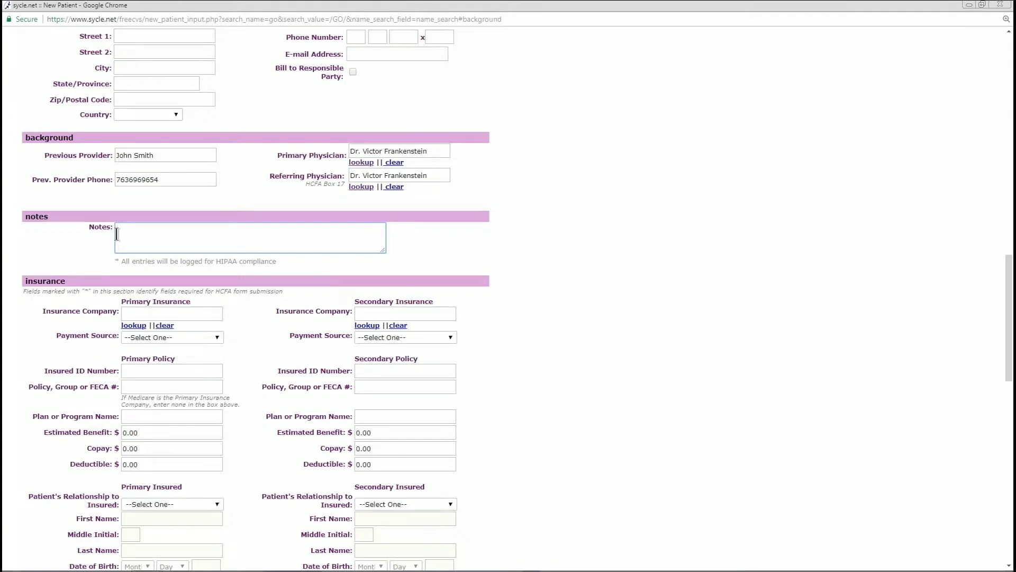
pyautogui.write('New patient has sensorineural hearing loss')
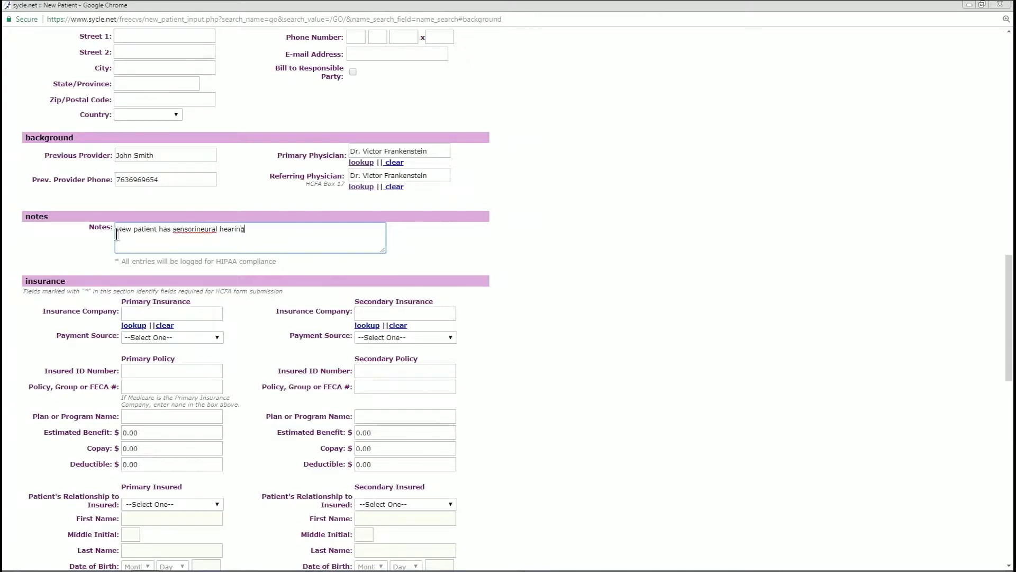
pyautogui.rightClick(206, 228)
pyautogui.click(164, 251)
pyautogui.click(268, 229)
pyautogui.click(110, 270)
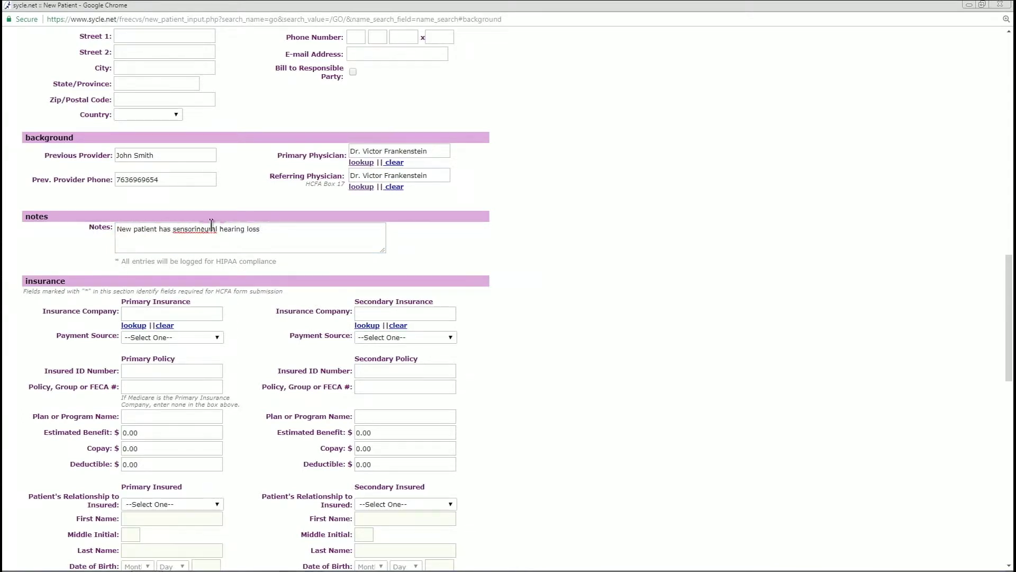
pyautogui.click(263, 227)
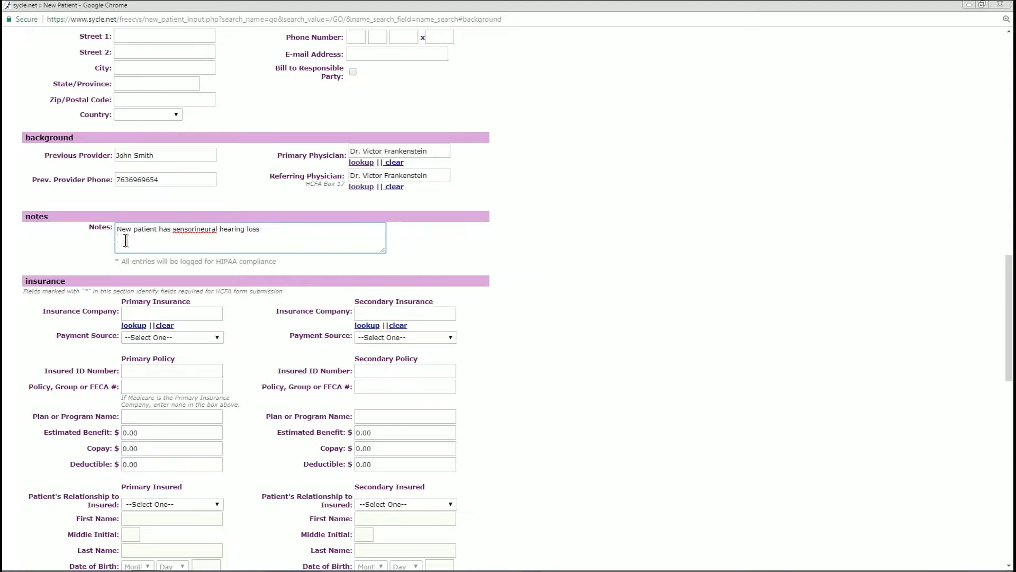
pyautogui.click(126, 238)
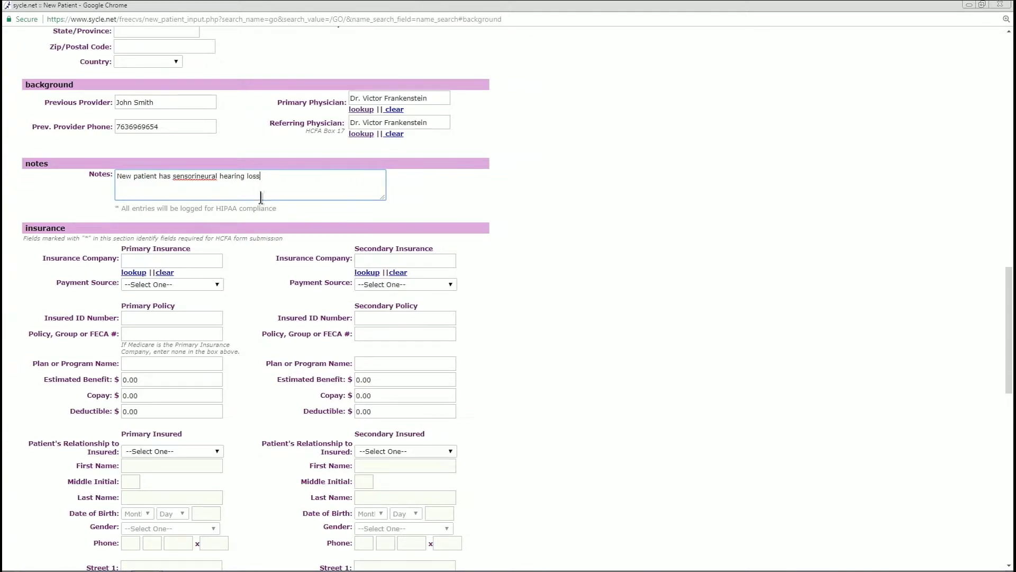
# Pick Aetna -- Chicago Branch in the insurance company lookup and submit it
pyautogui.scroll(-1, 238, 261)
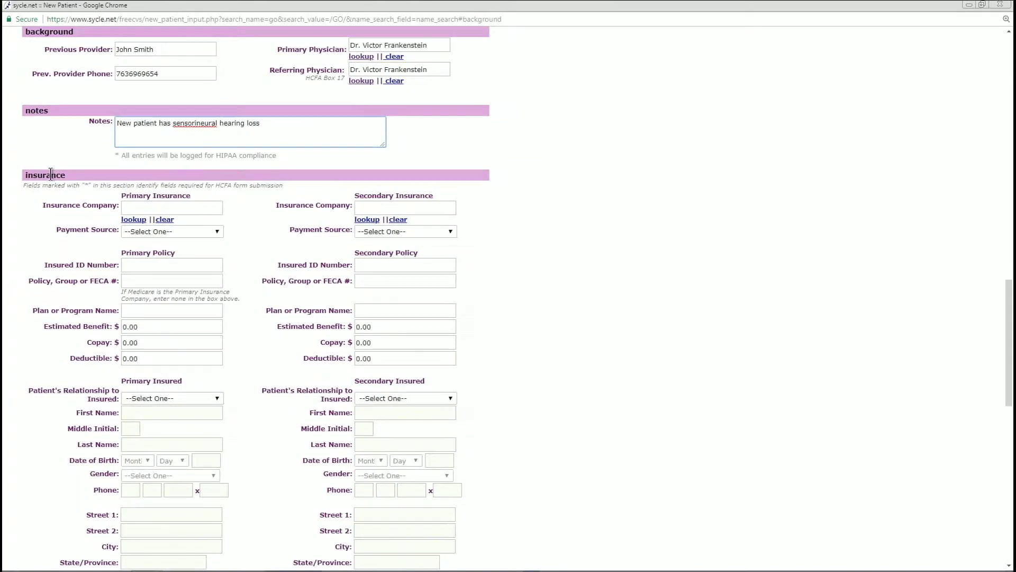
pyautogui.click(156, 212)
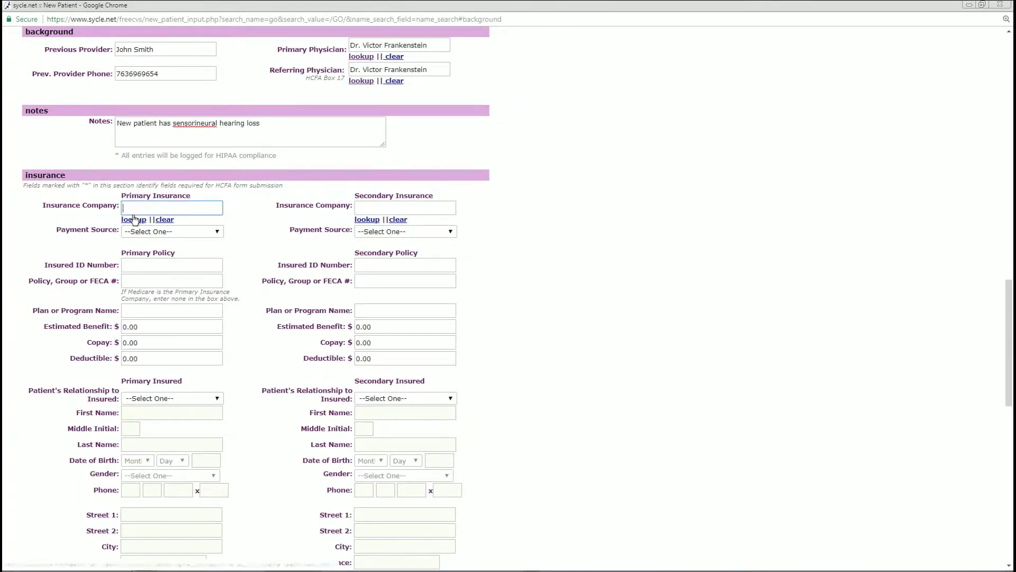
pyautogui.press('ctrl')
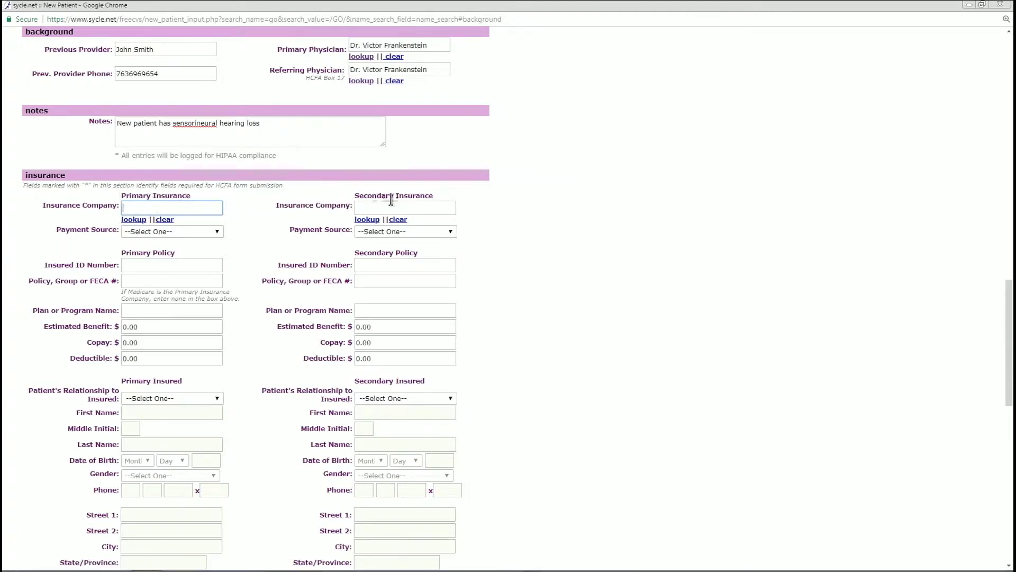
pyautogui.scroll(-4, 238, 250)
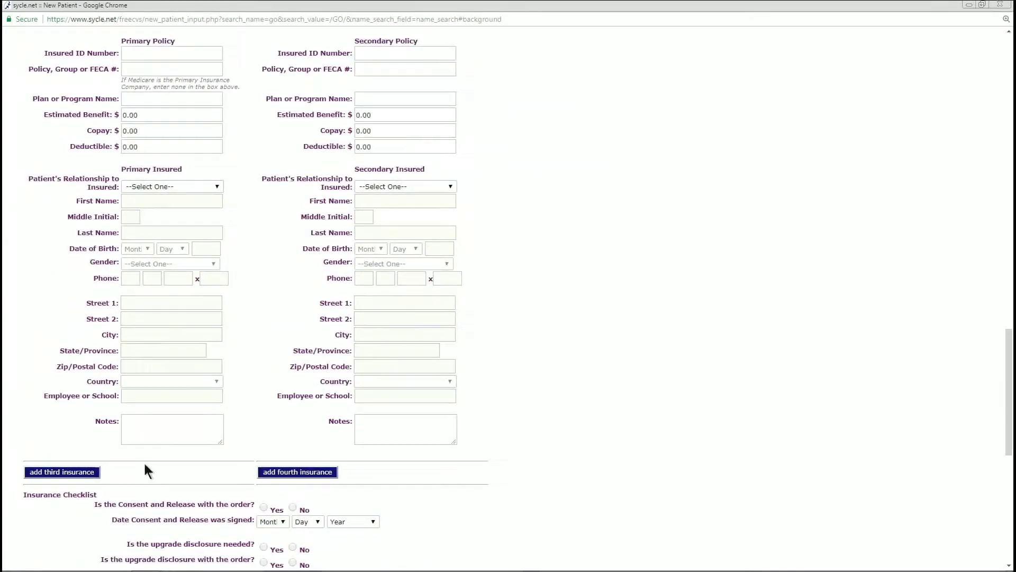
pyautogui.scroll(3, 170, 418)
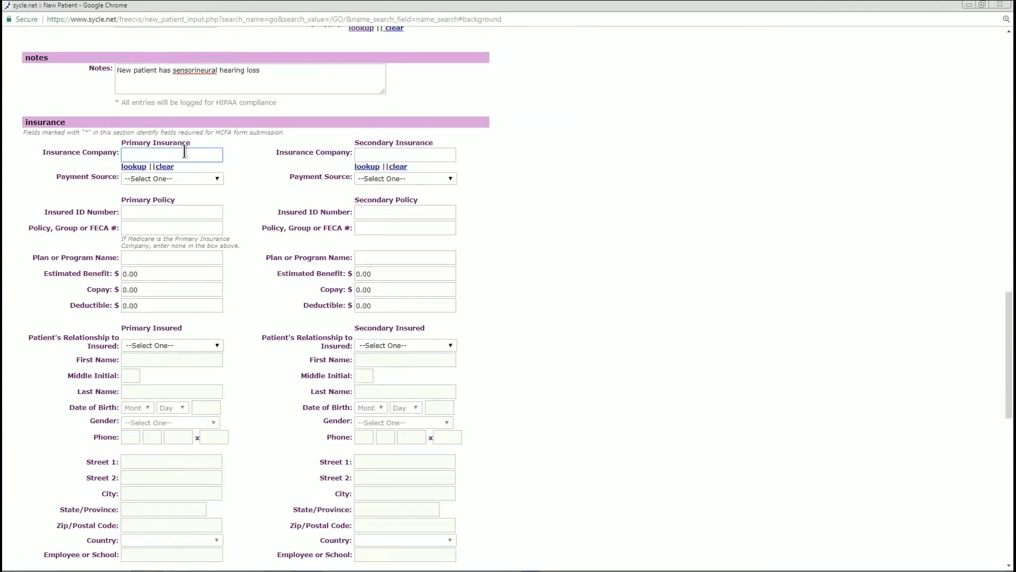
pyautogui.click(134, 167)
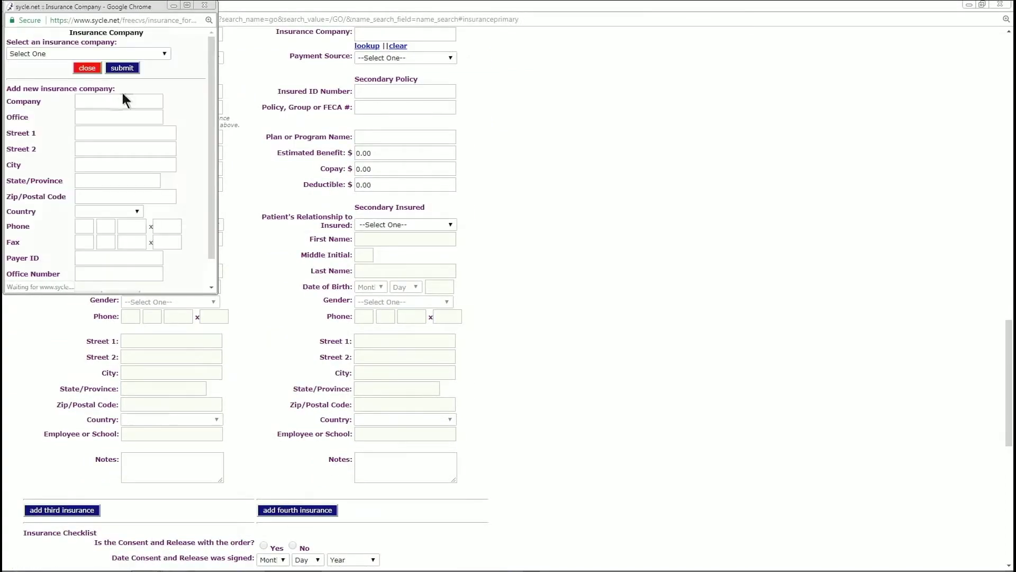
pyautogui.click(152, 54)
pyautogui.click(51, 71)
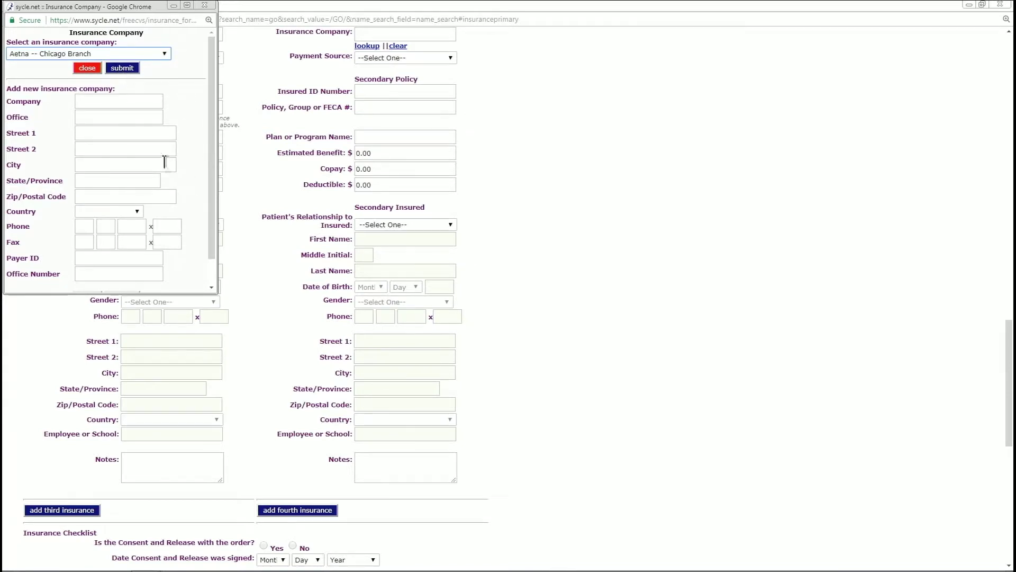
pyautogui.click(164, 53)
pyautogui.click(195, 49)
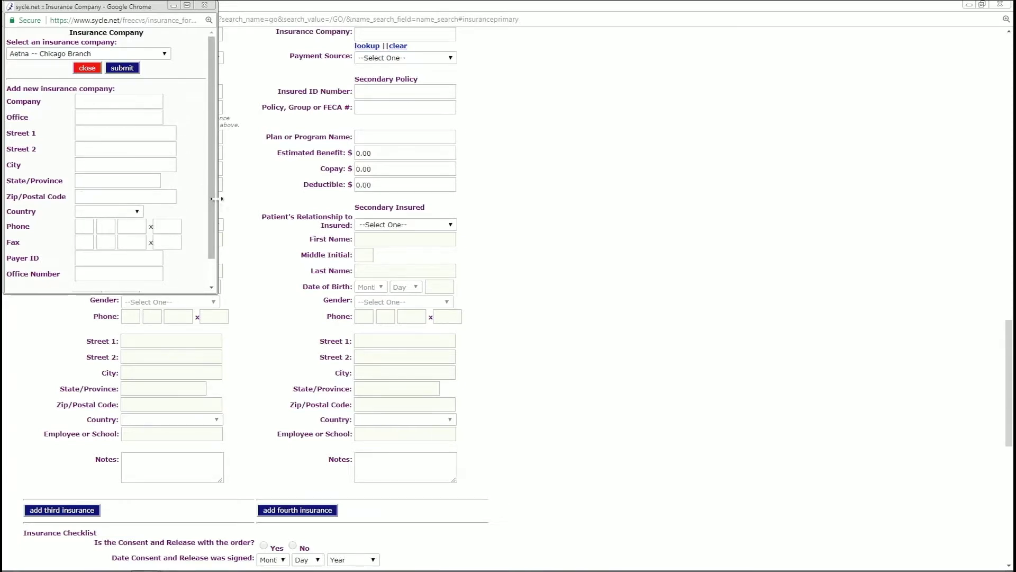
pyautogui.click(122, 68)
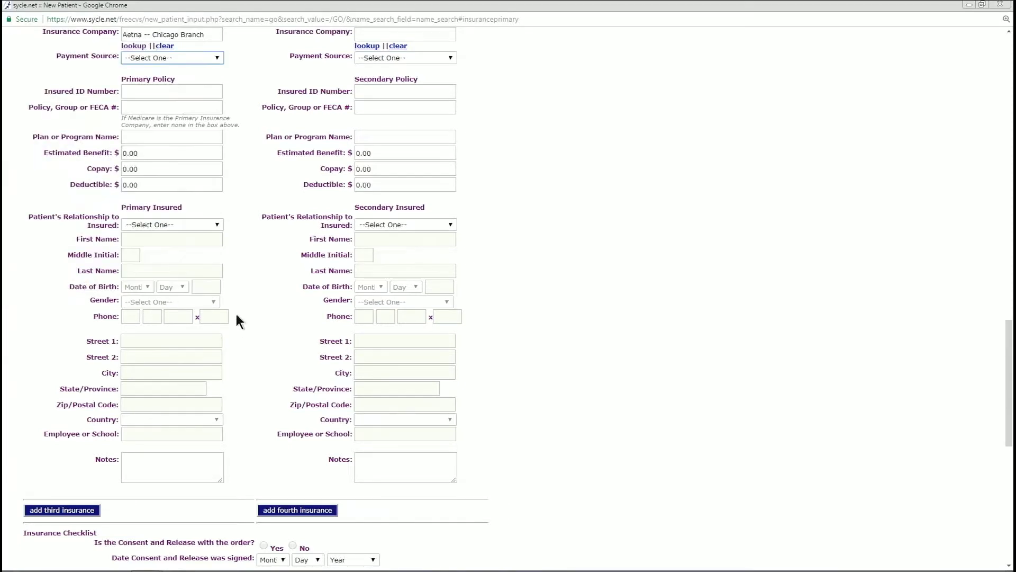
# Set the primary policy's payment source to Commercial Insurance Co
pyautogui.click(160, 92)
pyautogui.click(175, 57)
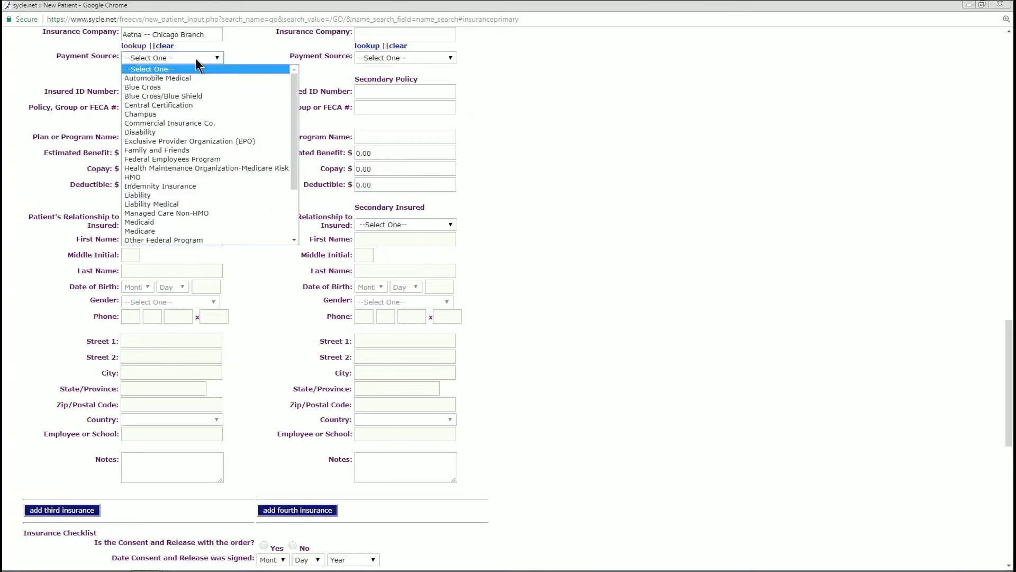
pyautogui.click(193, 122)
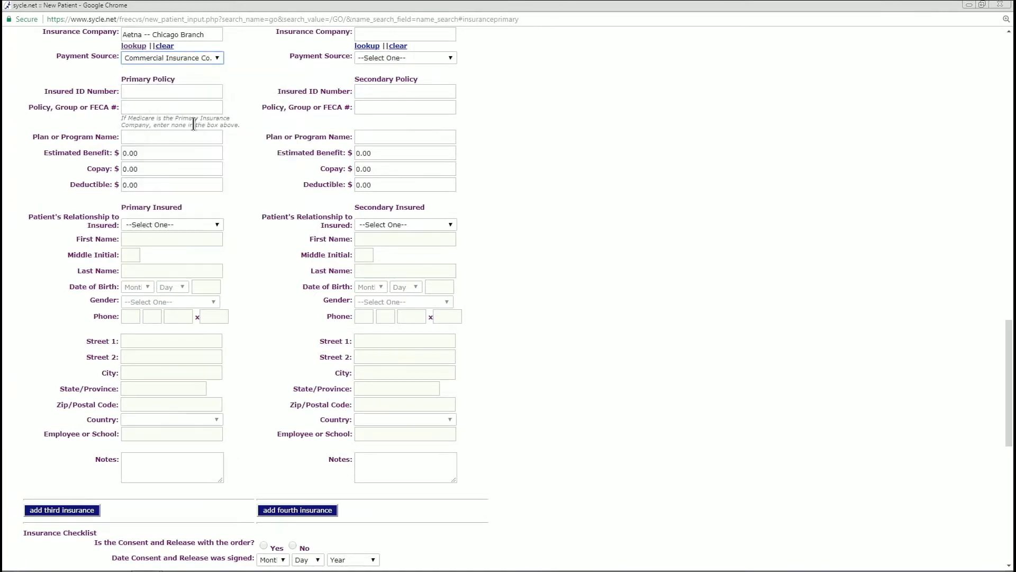
pyautogui.click(217, 58)
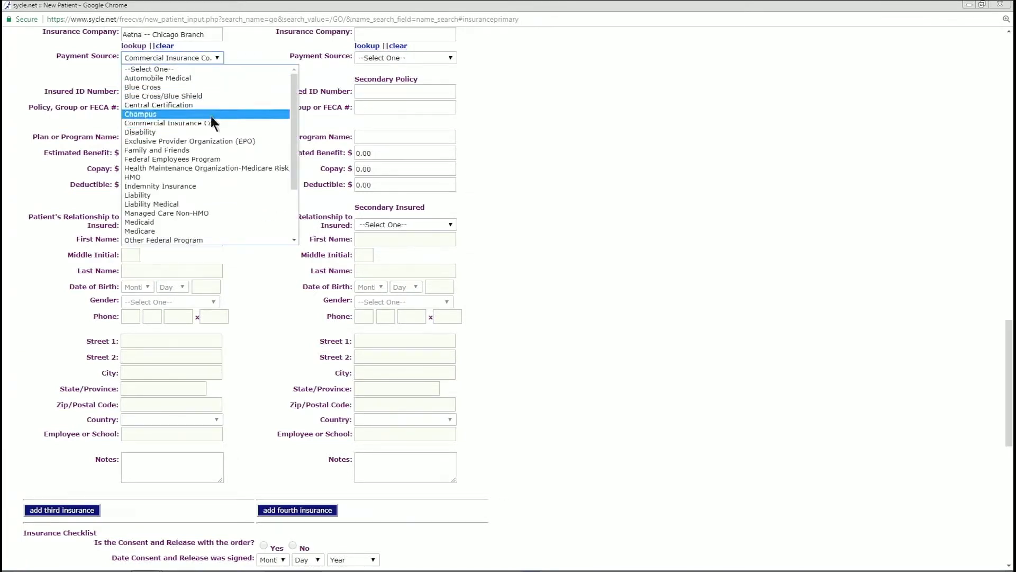
pyautogui.click(264, 51)
# Enter the primary policy's insured ID number and policy/group number
pyautogui.click(166, 91)
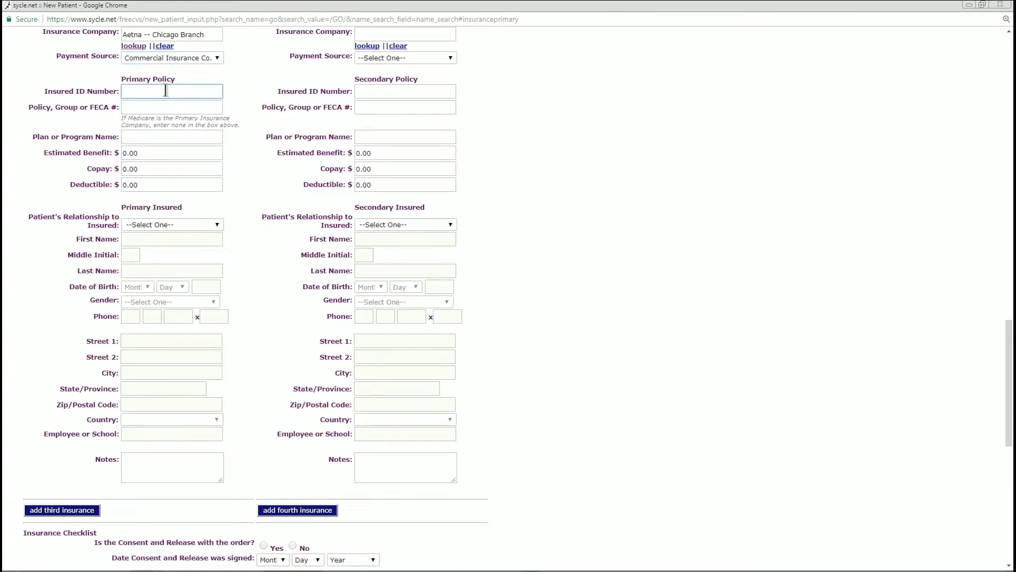
pyautogui.click(172, 105)
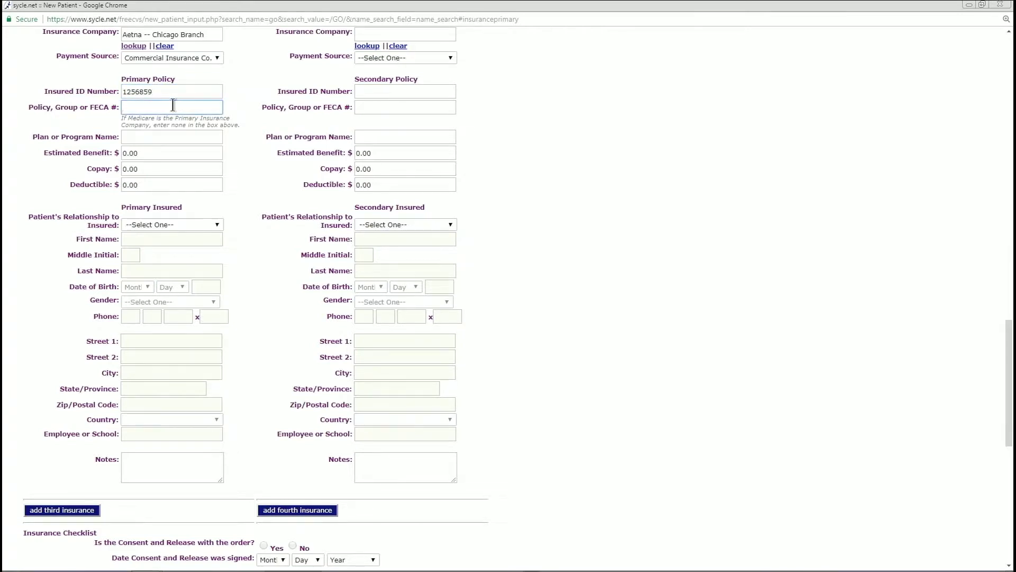
pyautogui.click(175, 141)
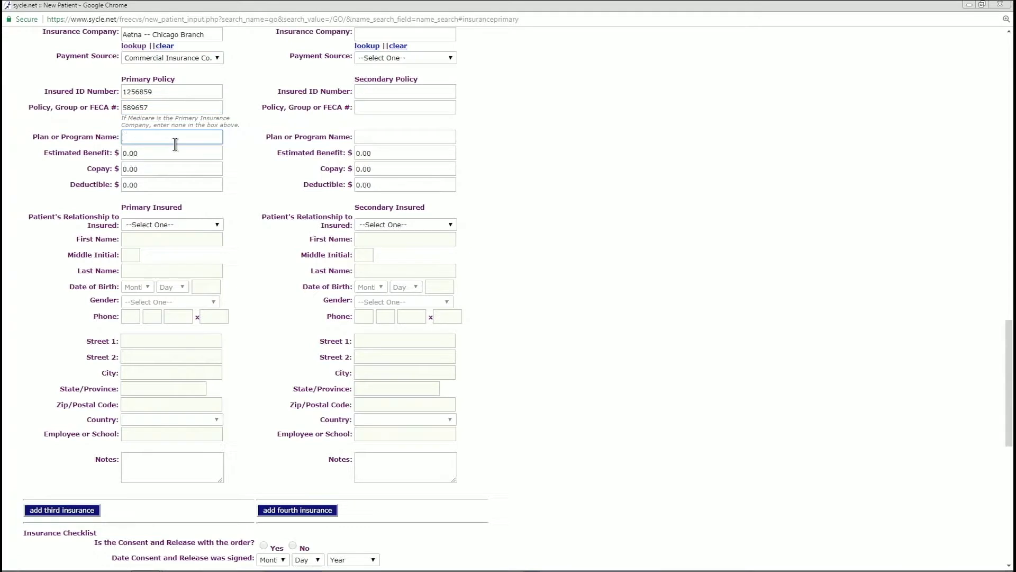
pyautogui.click(165, 154)
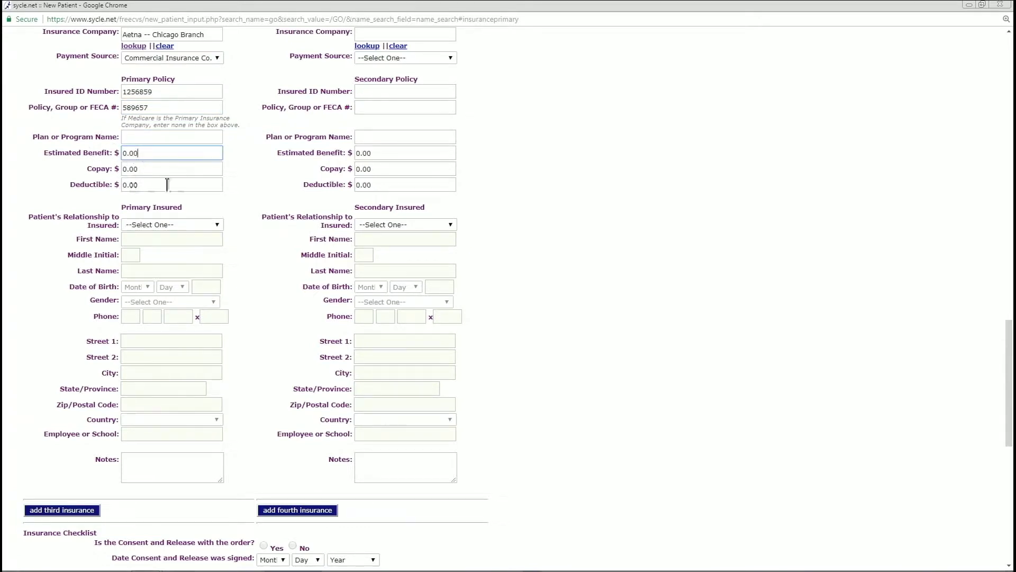
# Set the patient's relationship to the primary insured to Self
pyautogui.click(209, 227)
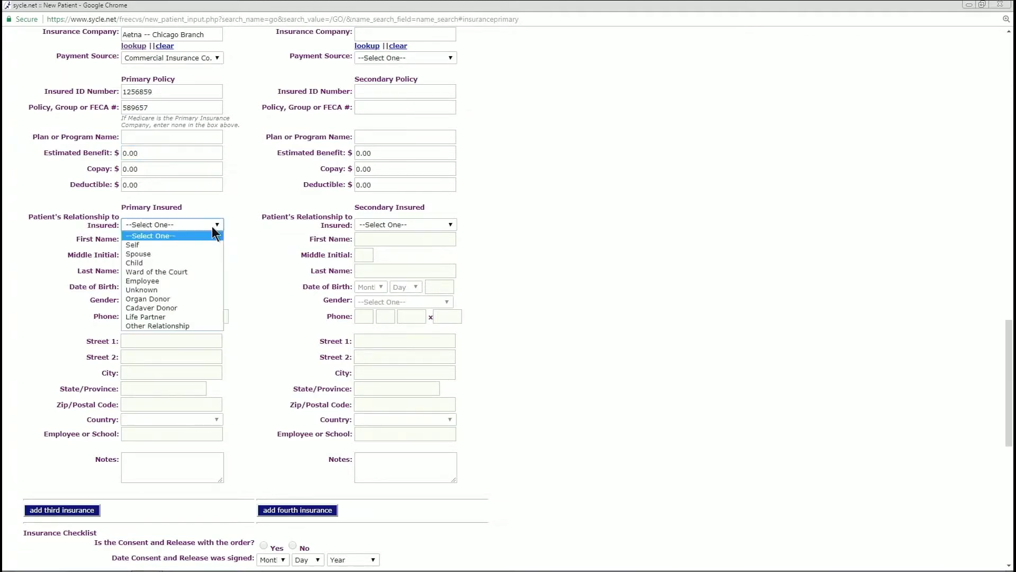
pyautogui.click(164, 246)
pyautogui.scroll(1, 132, 179)
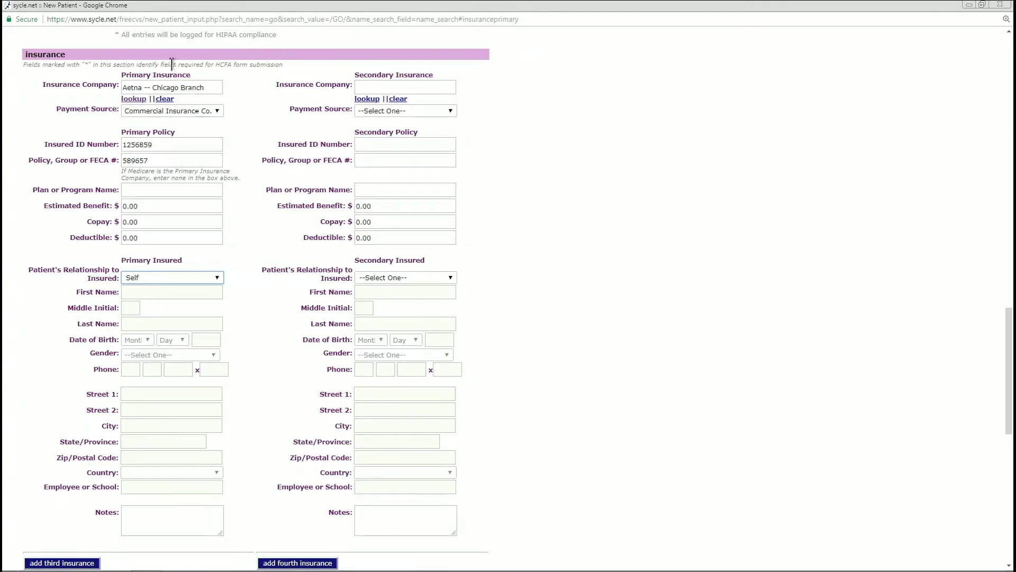
pyautogui.scroll(-1, 243, 297)
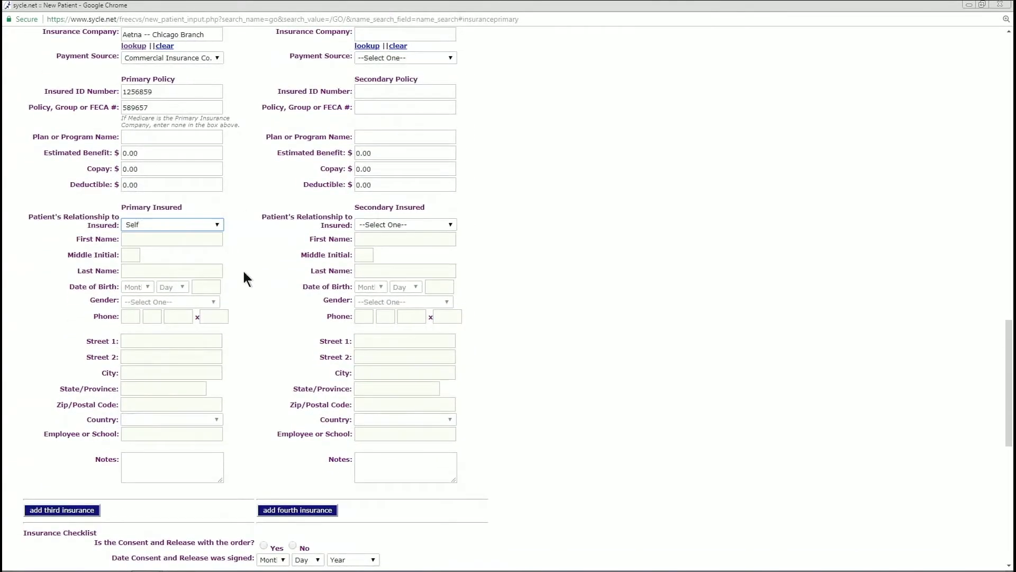
pyautogui.scroll(-5, 243, 273)
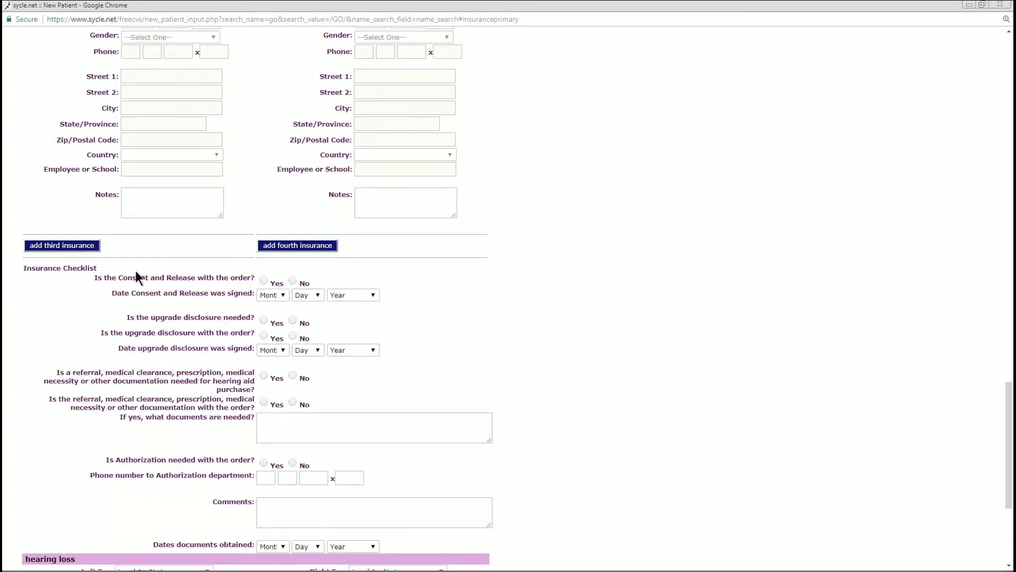
pyautogui.scroll(-1, 247, 284)
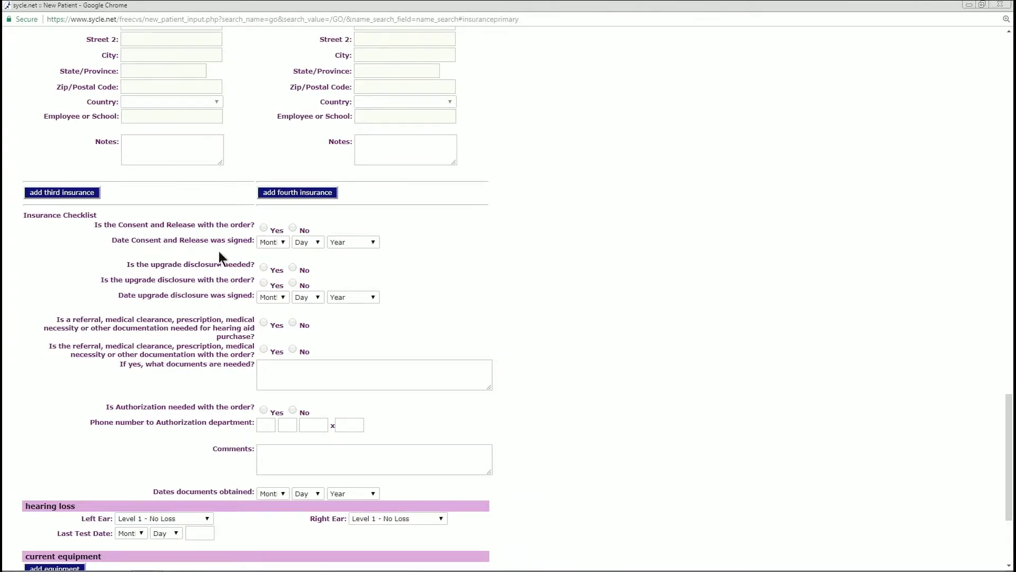
pyautogui.scroll(-3, 389, 264)
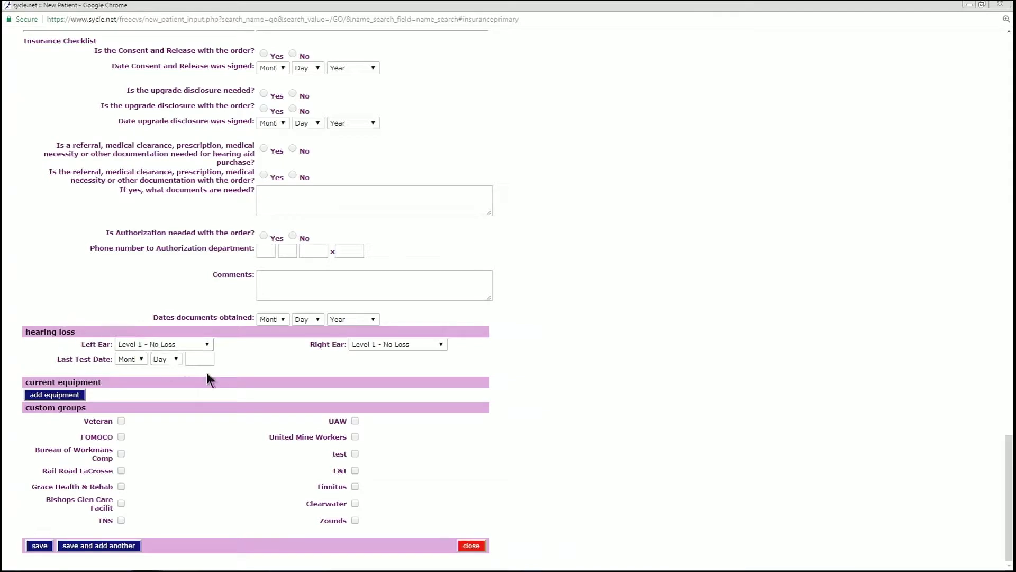
# Set both left and right ear hearing loss to Level 3 - Mild/Moderate
pyautogui.click(205, 344)
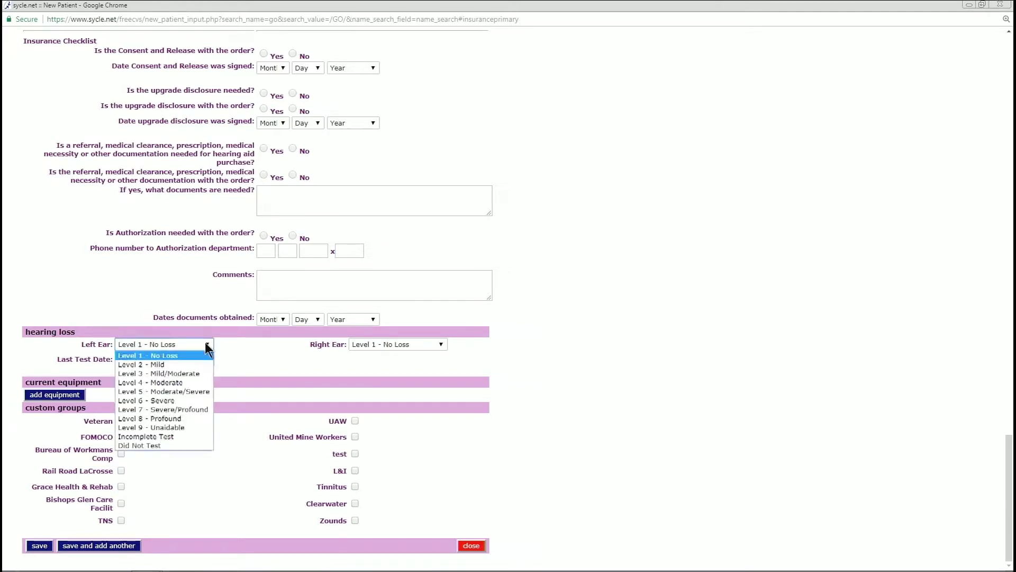
pyautogui.click(175, 373)
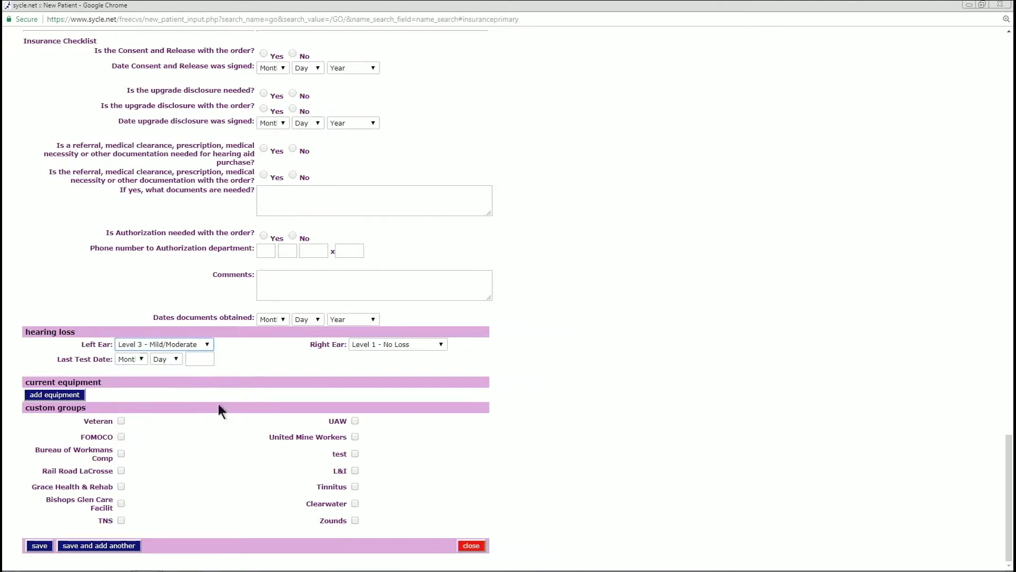
pyautogui.click(410, 344)
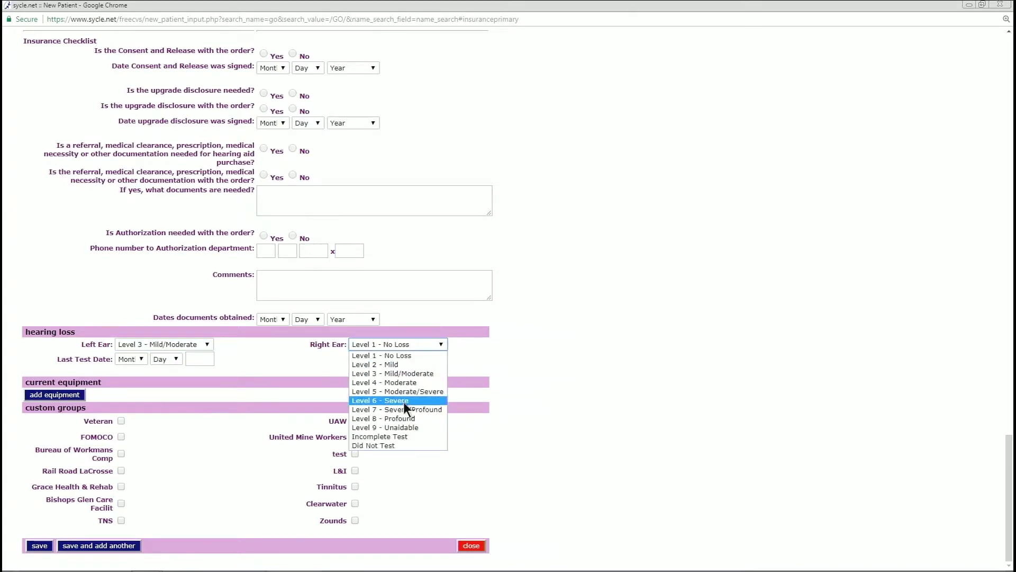
pyautogui.click(407, 373)
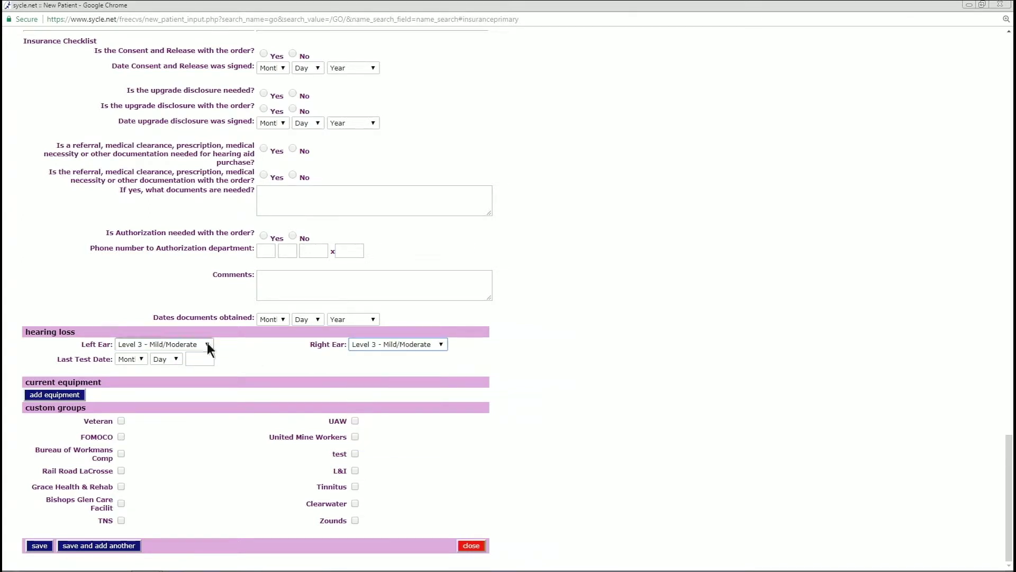
# Set the last test date to 3/6/2015
pyautogui.click(144, 359)
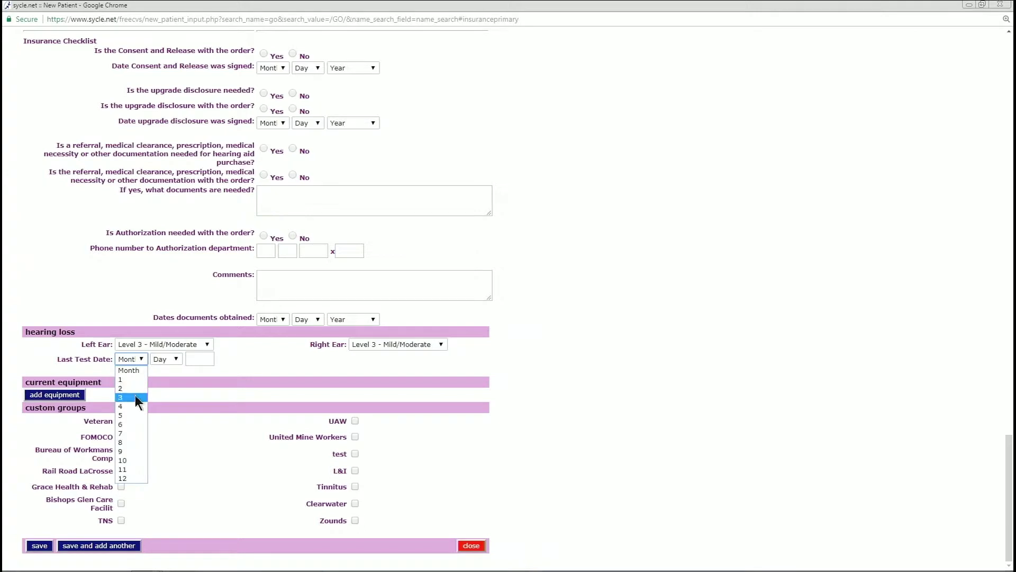
pyautogui.click(135, 396)
pyautogui.click(171, 355)
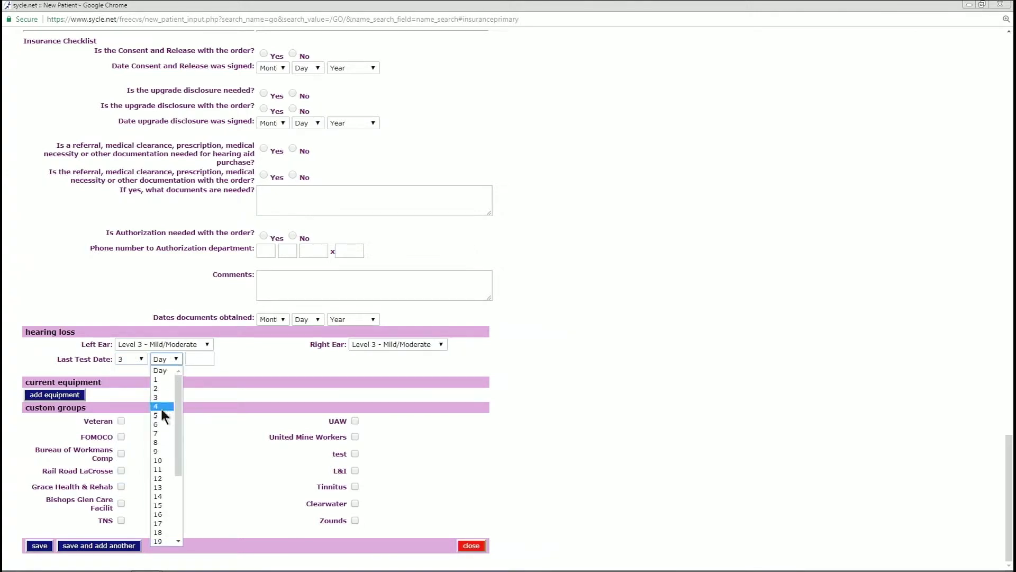
pyautogui.click(163, 424)
pyautogui.click(190, 360)
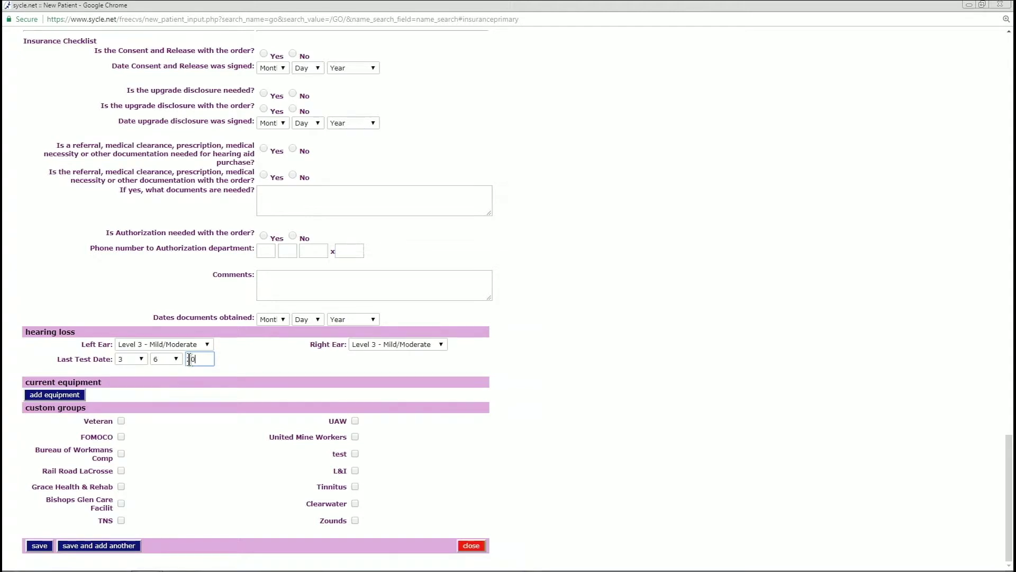
pyautogui.write('015')
pyautogui.click(53, 382)
# Add a current equipment entry and choose Starkey as the left-ear manufacturer
pyautogui.click(47, 395)
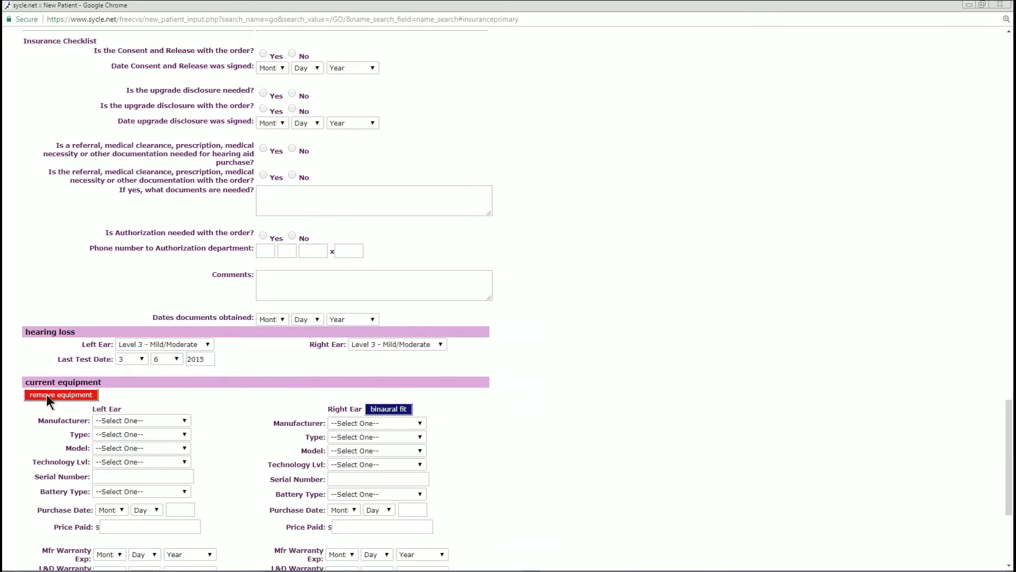
pyautogui.scroll(-3, 250, 442)
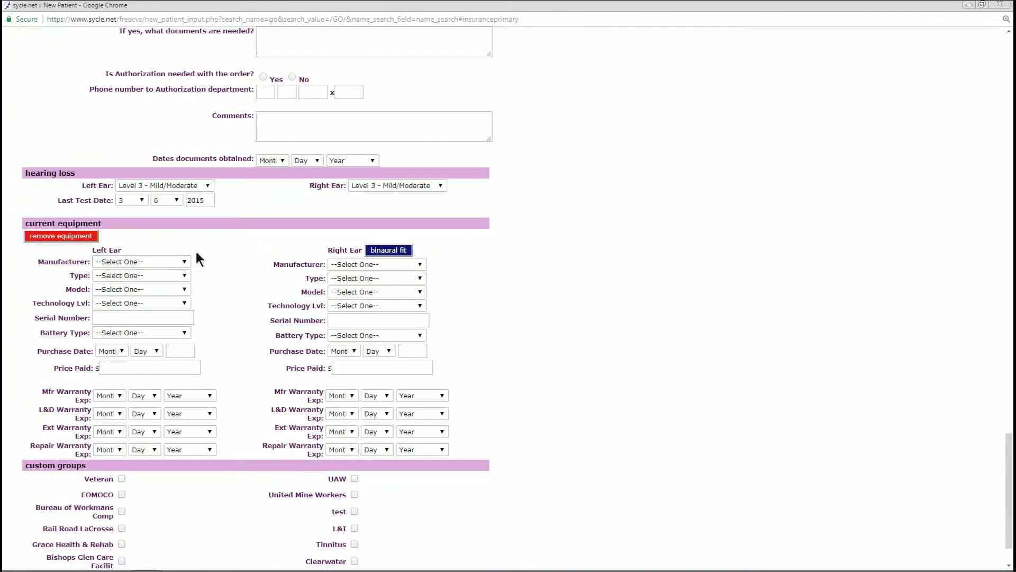
pyautogui.click(187, 263)
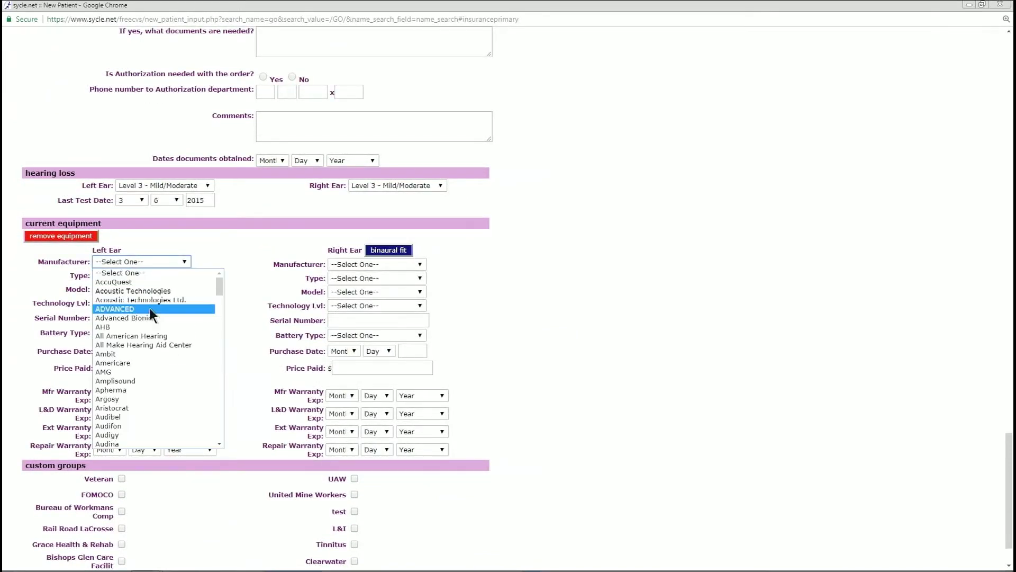
pyautogui.scroll(-20, 135, 319)
pyautogui.scroll(20, 135, 319)
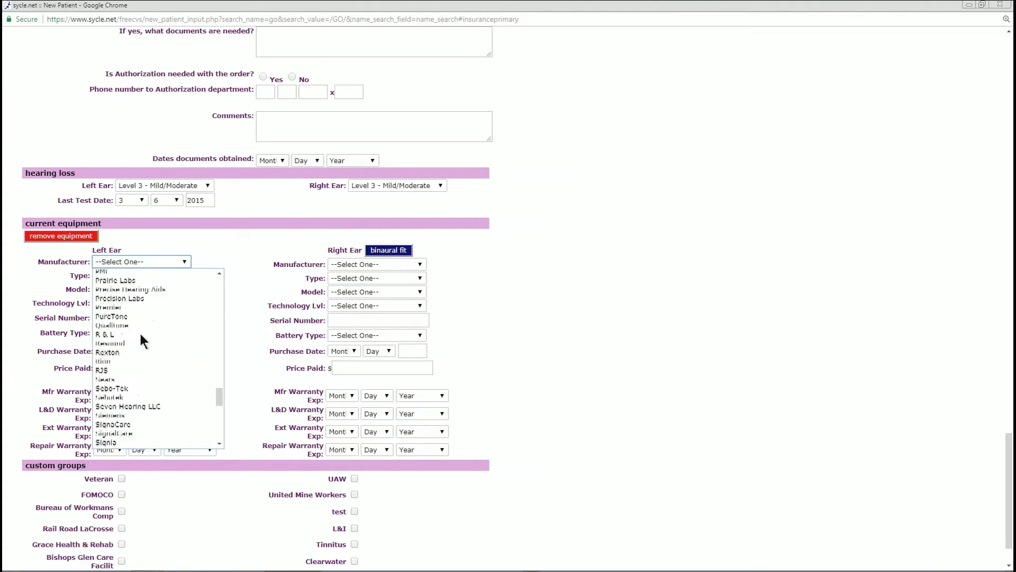
pyautogui.scroll(-20, 140, 306)
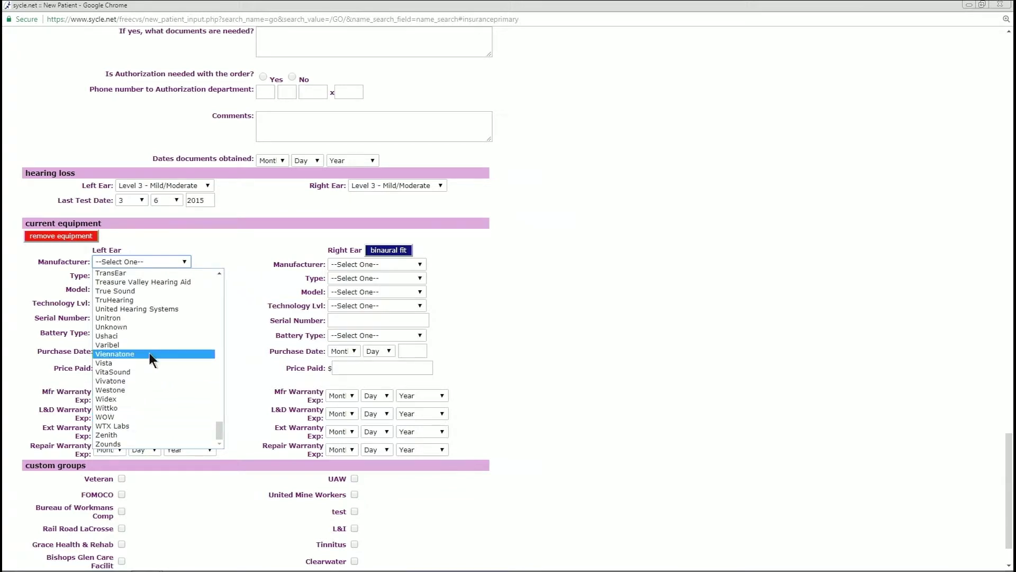
pyautogui.scroll(4, 163, 339)
pyautogui.scroll(-4, 164, 365)
pyautogui.press('t')
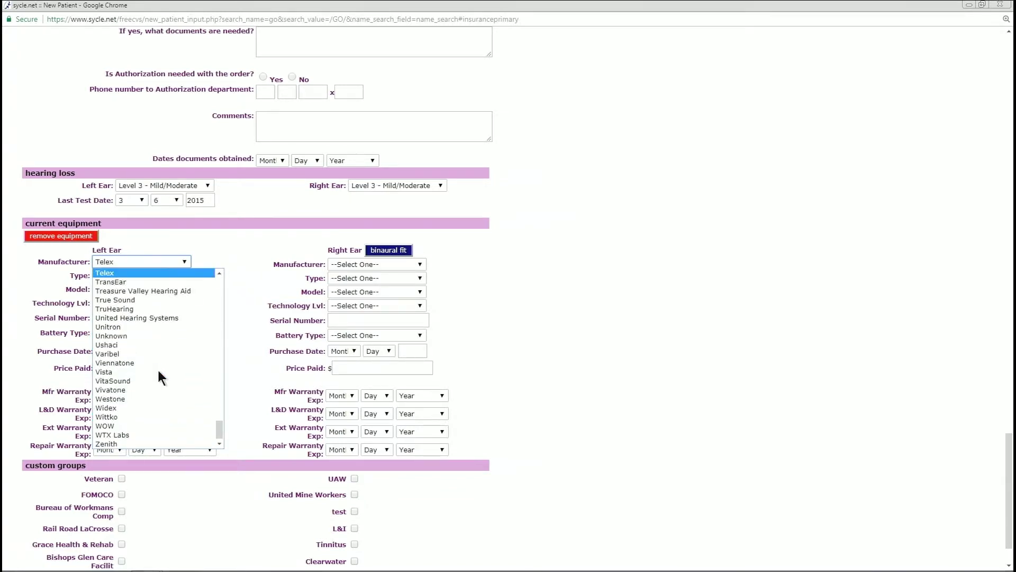
pyautogui.scroll(4, 162, 349)
pyautogui.scroll(2, 159, 338)
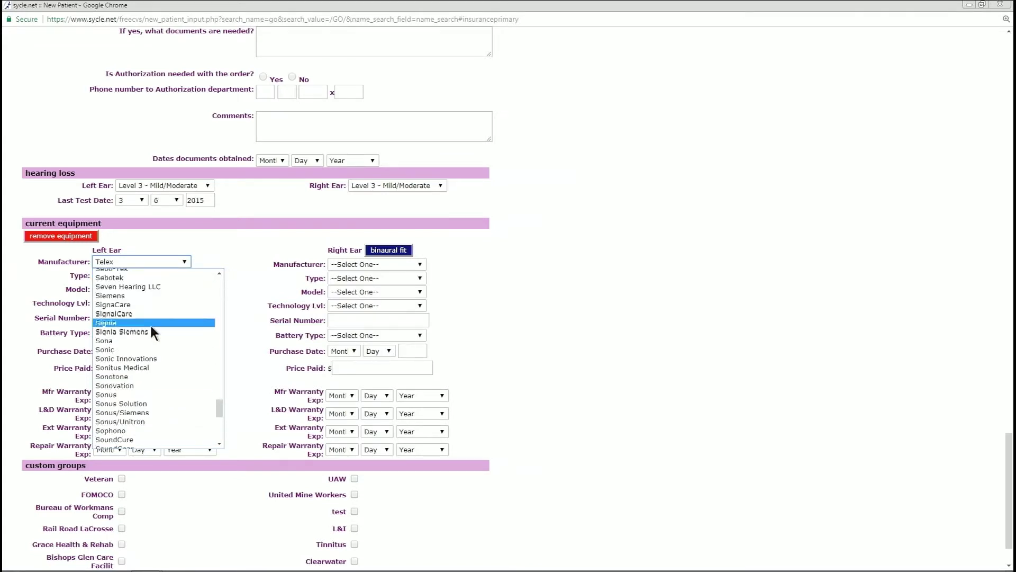
pyautogui.scroll(-2, 129, 328)
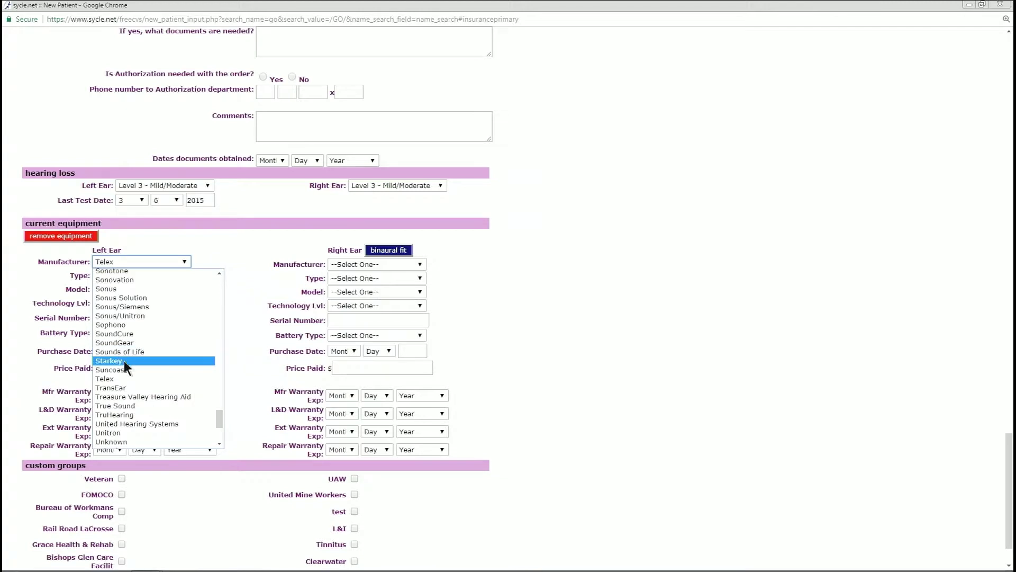
pyautogui.click(129, 361)
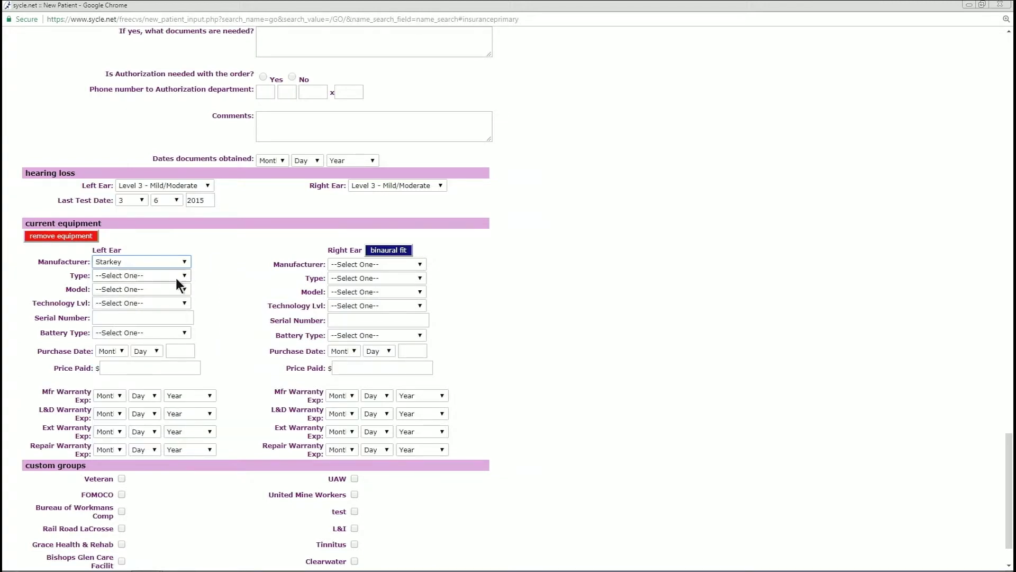
# Set the left-ear device type to RIC and model to 3 Series i110
pyautogui.click(182, 276)
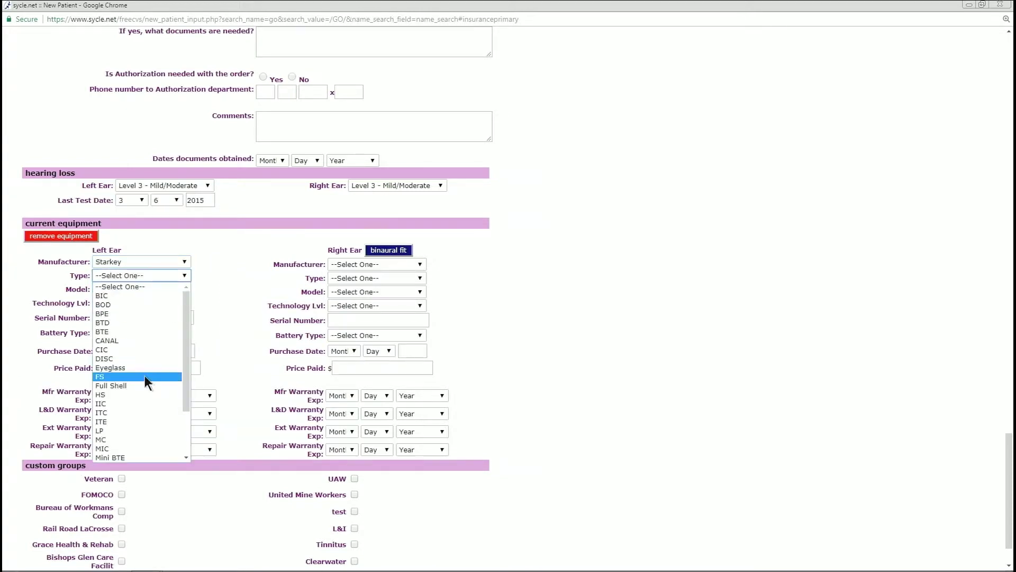
pyautogui.scroll(-2, 141, 382)
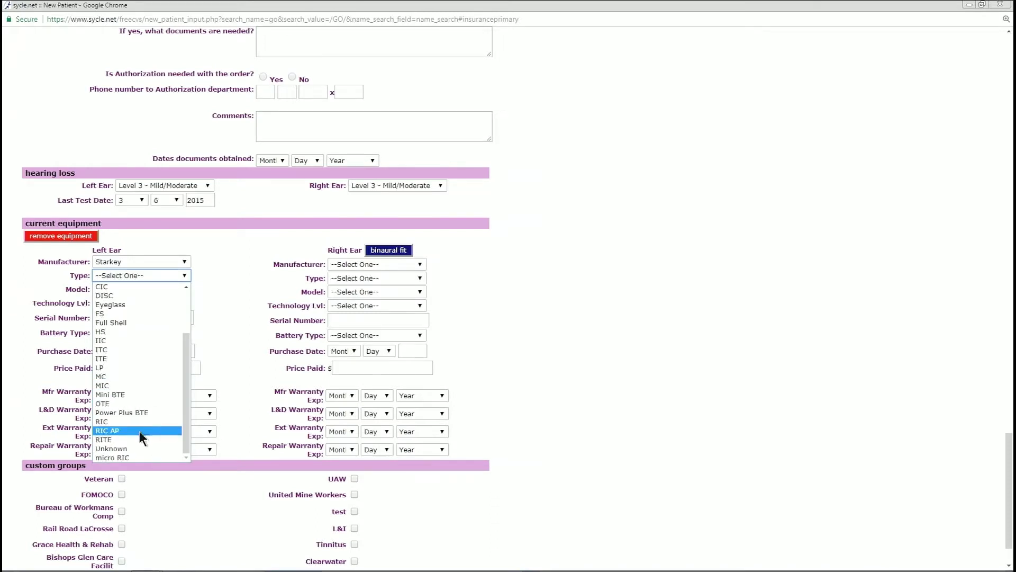
pyautogui.click(139, 421)
pyautogui.click(185, 290)
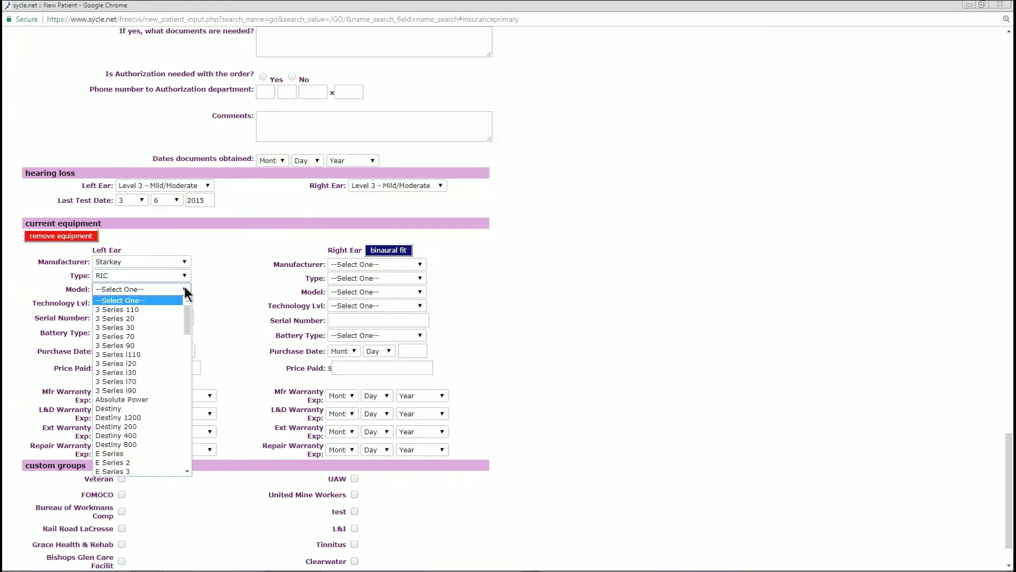
pyautogui.click(150, 354)
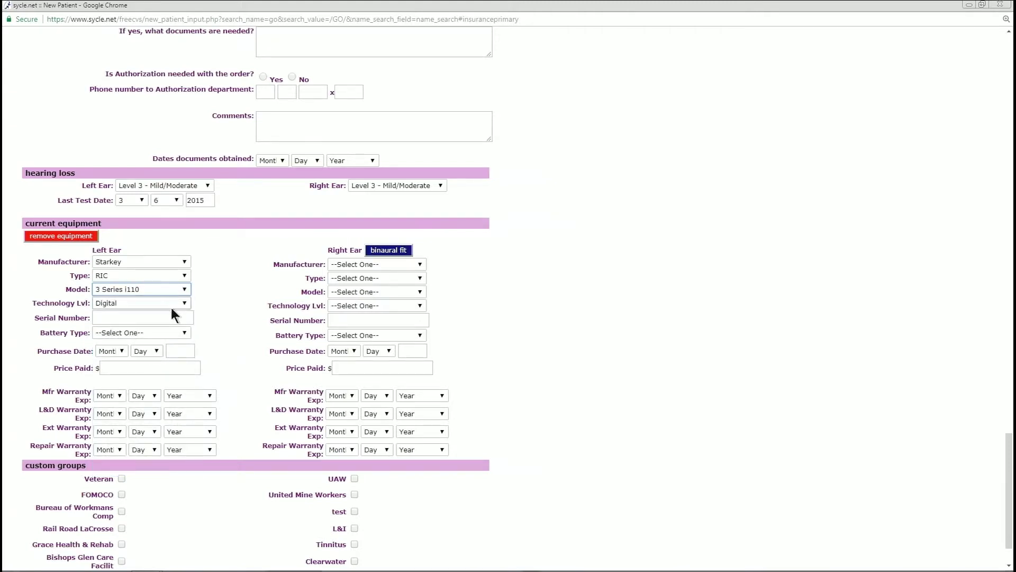
pyautogui.click(113, 320)
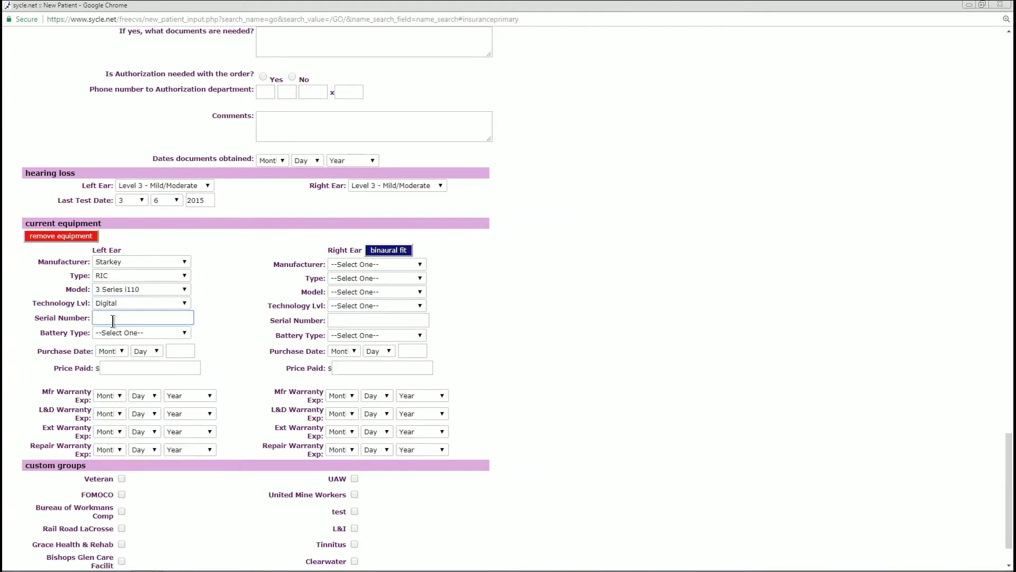
pyautogui.write('145876589')
pyautogui.click(171, 332)
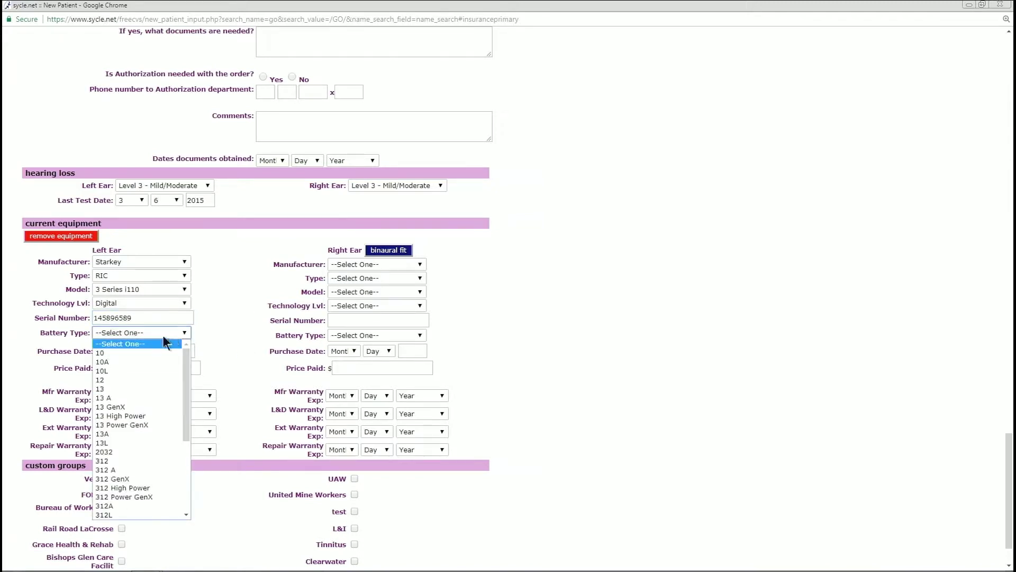
pyautogui.click(114, 459)
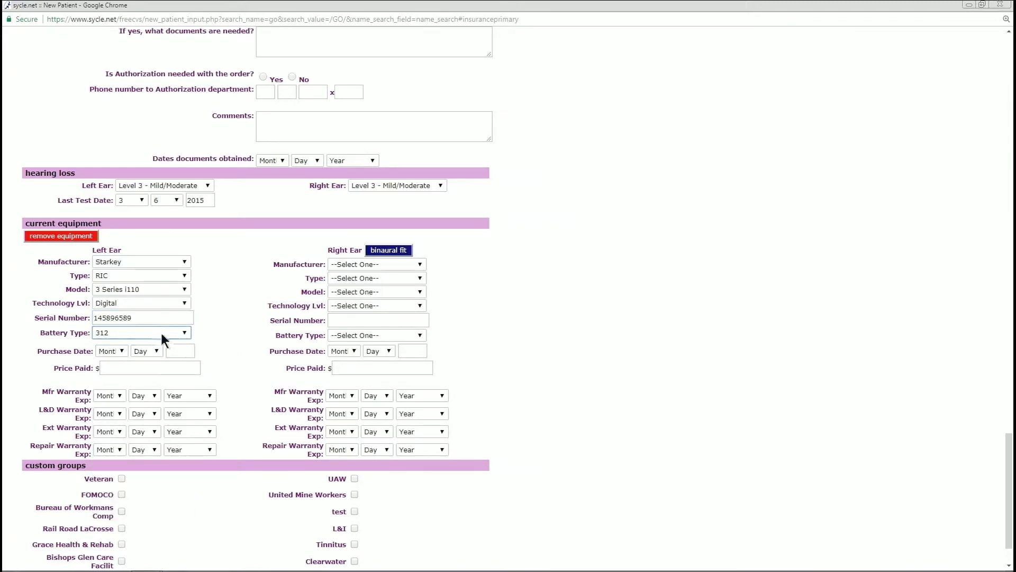
pyautogui.click(184, 332)
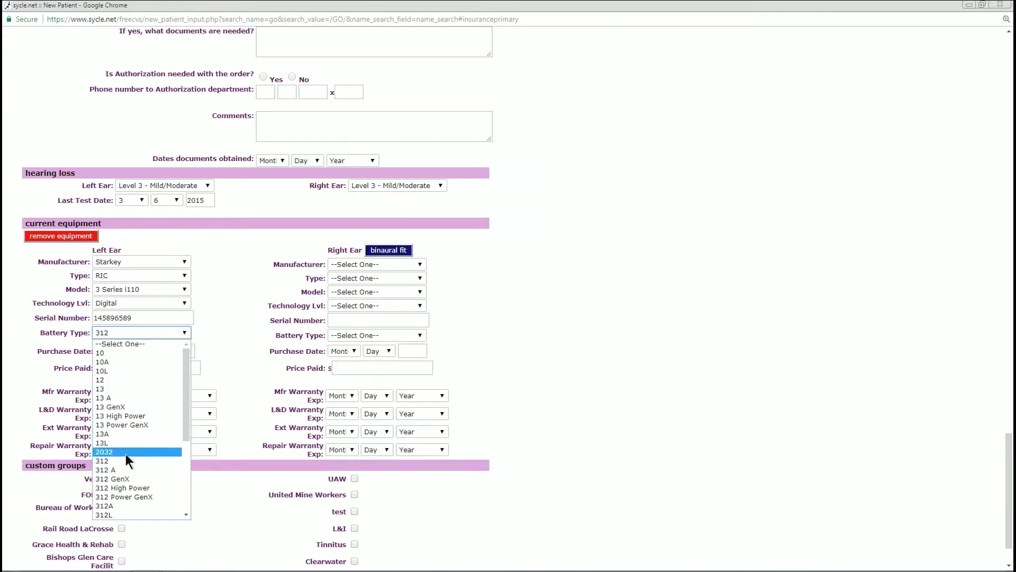
pyautogui.scroll(-5, 132, 418)
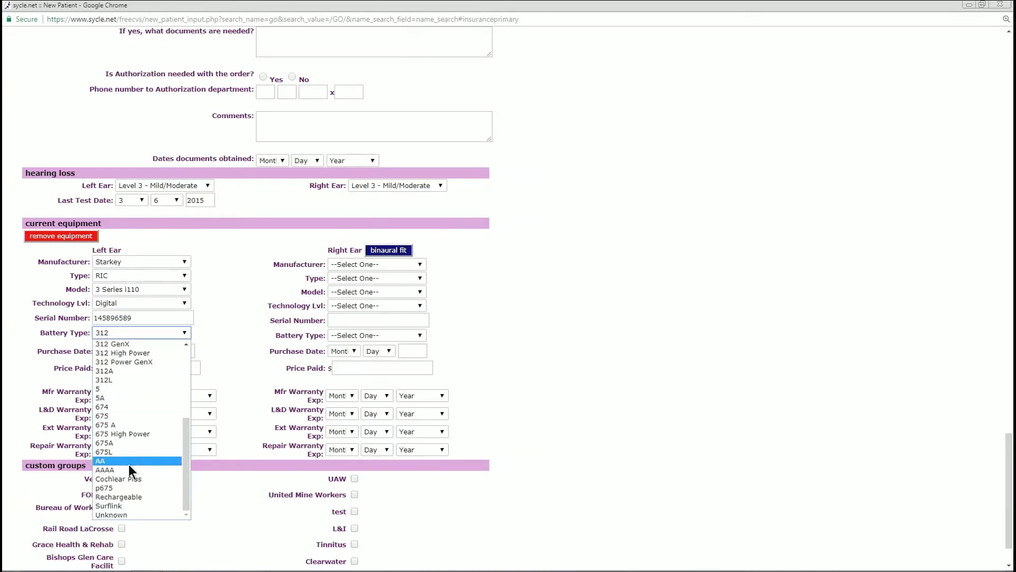
pyautogui.scroll(5, 128, 465)
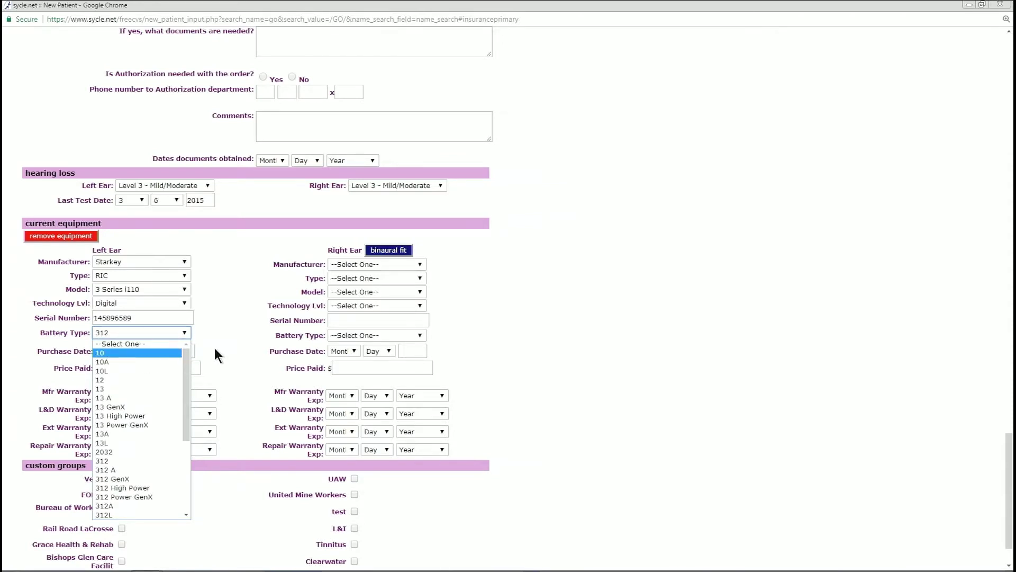
pyautogui.click(224, 313)
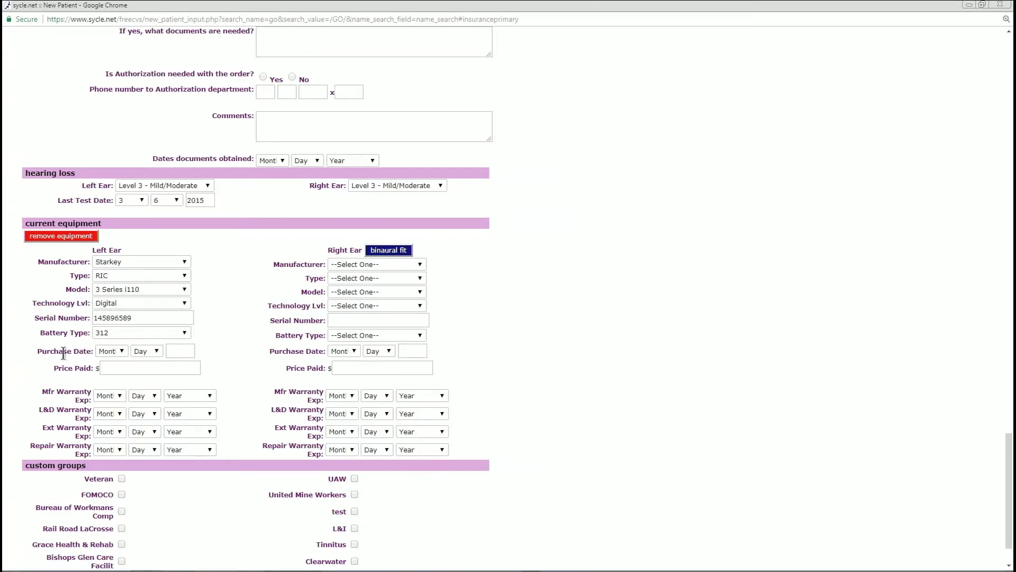
pyautogui.press('ctrl')
pyautogui.press('ctrl')
# Set the left-ear purchase date to 4/5/2015 and price paid to $4000
pyautogui.moveTo(75, 355); pyautogui.dragTo(93, 354)
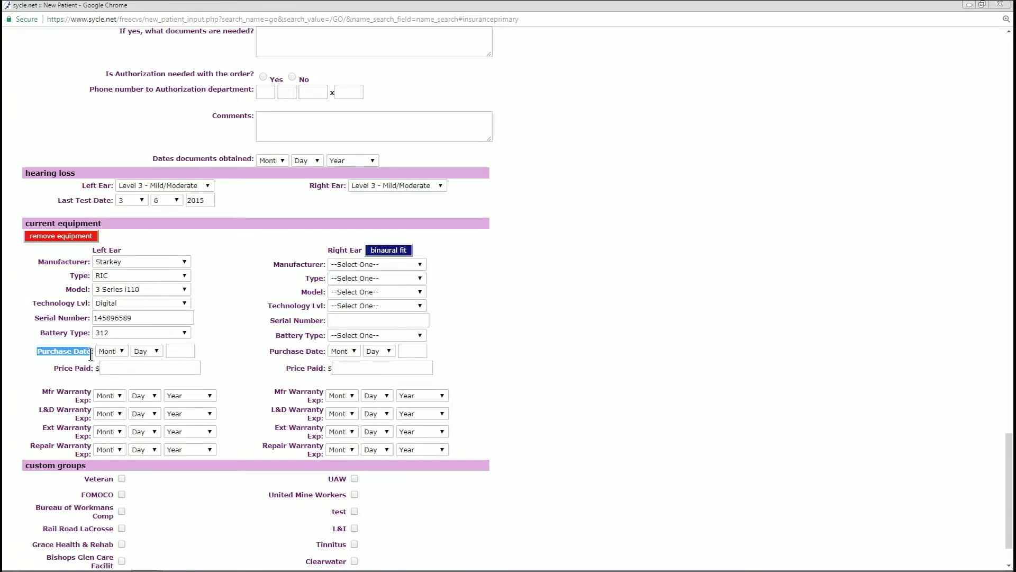
pyautogui.click(98, 351)
pyautogui.click(90, 353)
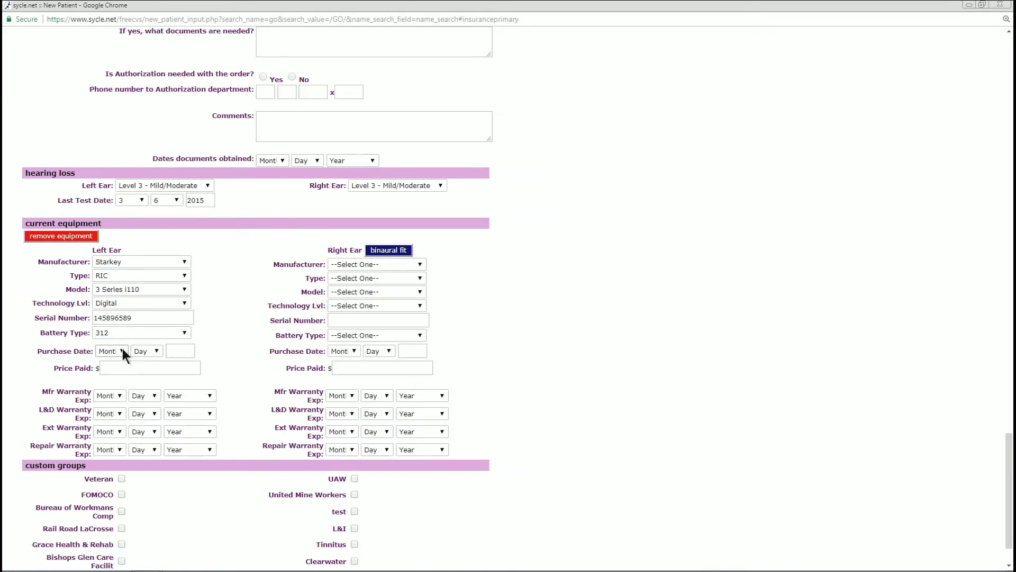
pyautogui.click(122, 351)
pyautogui.click(109, 372)
pyautogui.click(154, 351)
pyautogui.click(148, 406)
pyautogui.click(176, 351)
pyautogui.write('2015')
pyautogui.click(123, 350)
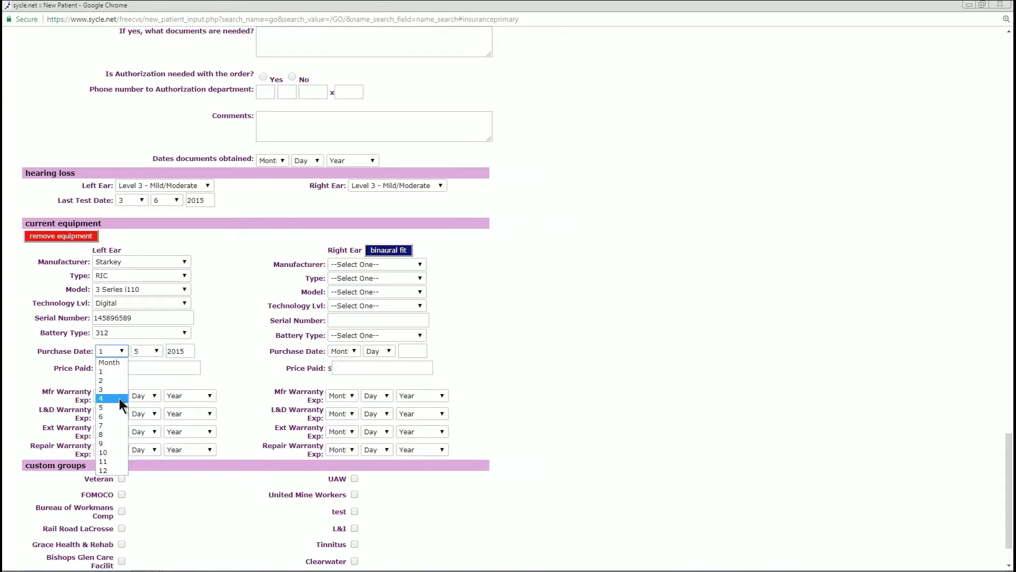
pyautogui.click(119, 401)
pyautogui.click(113, 368)
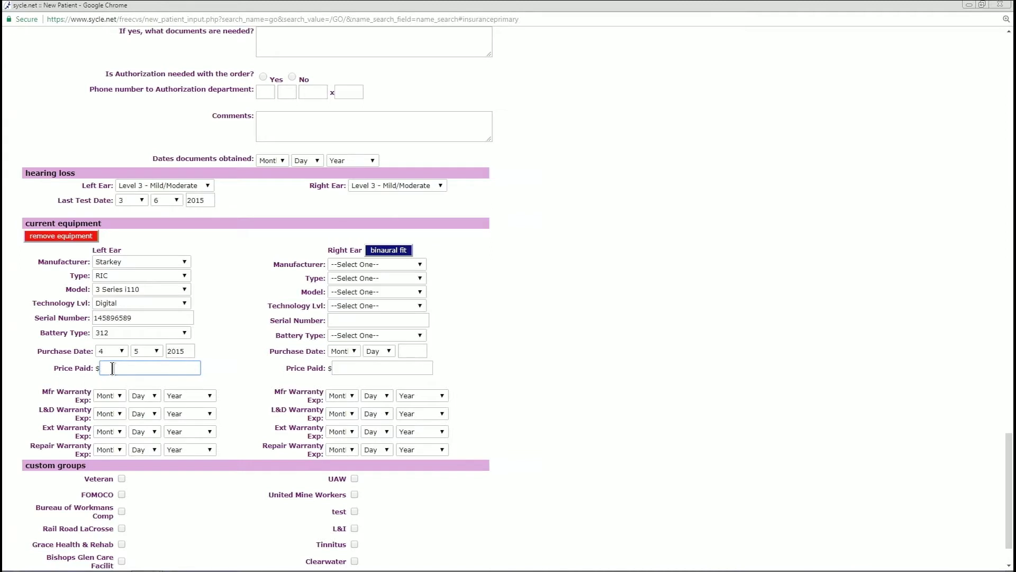
pyautogui.write('4000')
# Set the left-ear manufacturer warranty expiry date to 4/5/2018
pyautogui.click(124, 396)
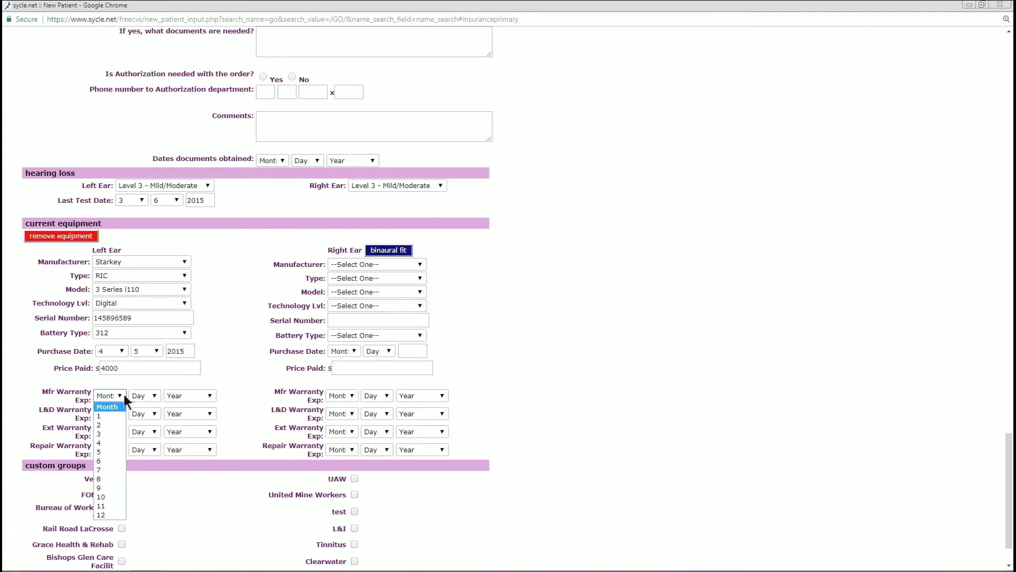
pyautogui.click(113, 417)
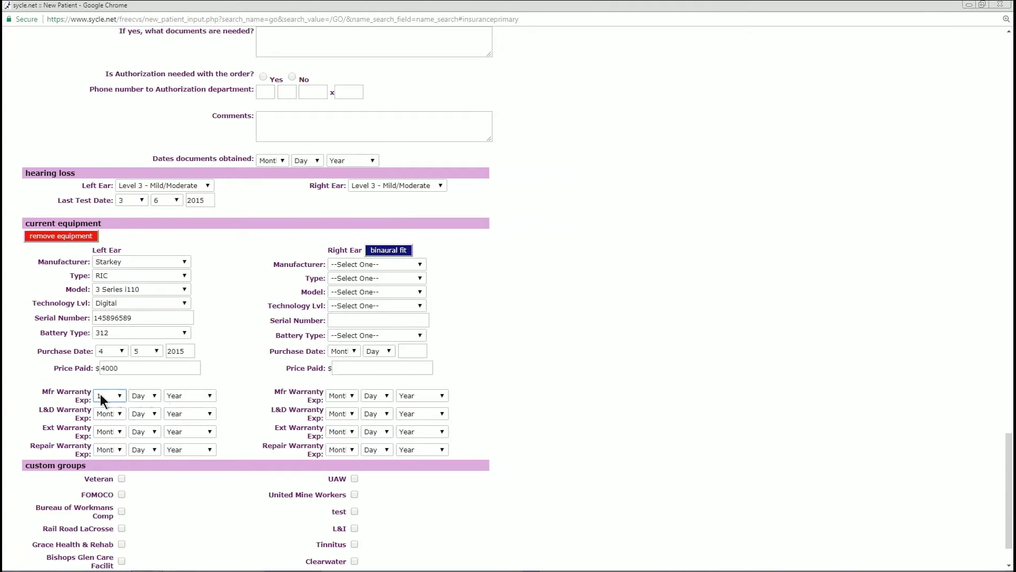
pyautogui.click(101, 396)
pyautogui.click(105, 441)
pyautogui.click(155, 395)
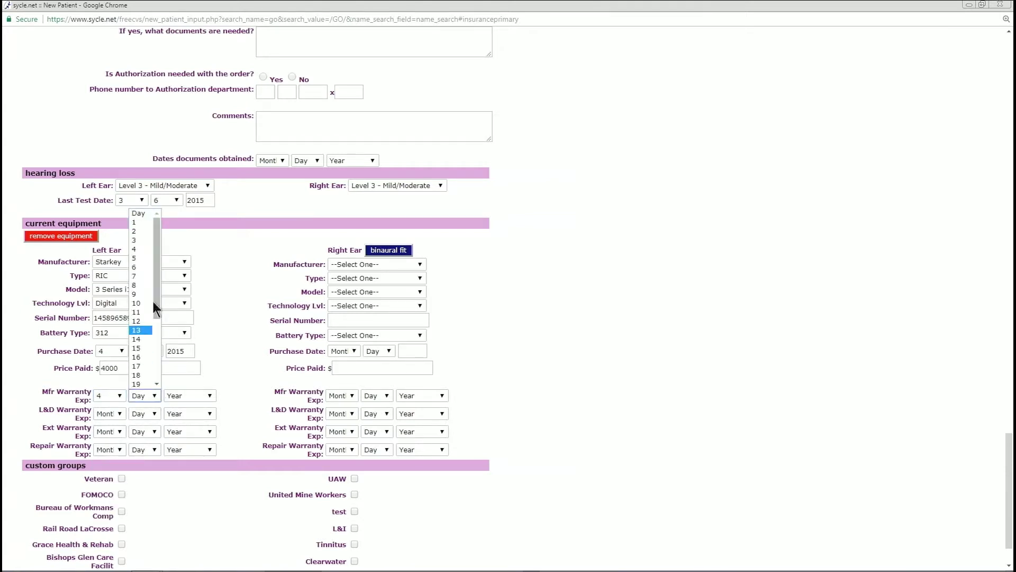
pyautogui.click(137, 258)
pyautogui.click(204, 395)
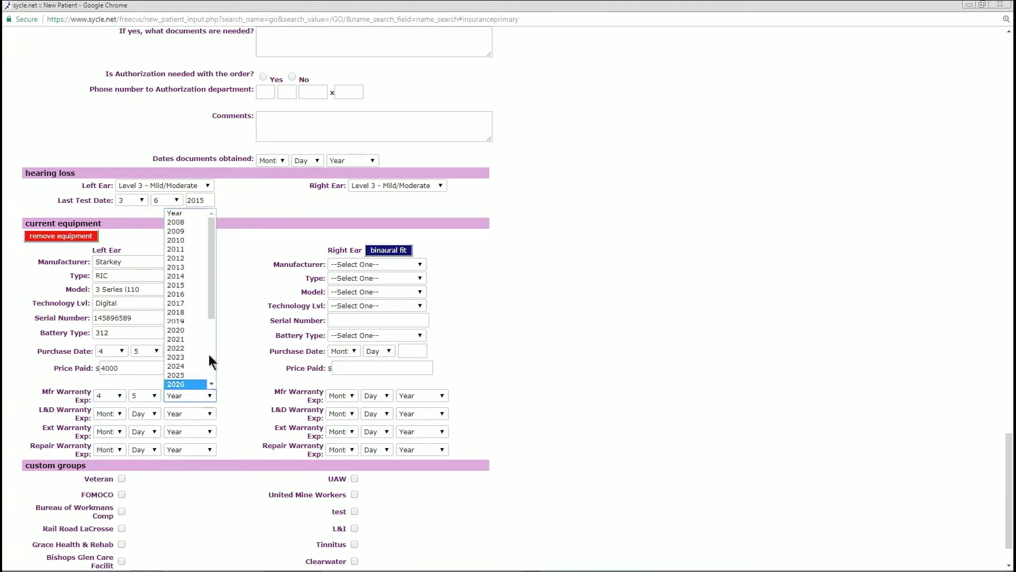
pyautogui.click(180, 312)
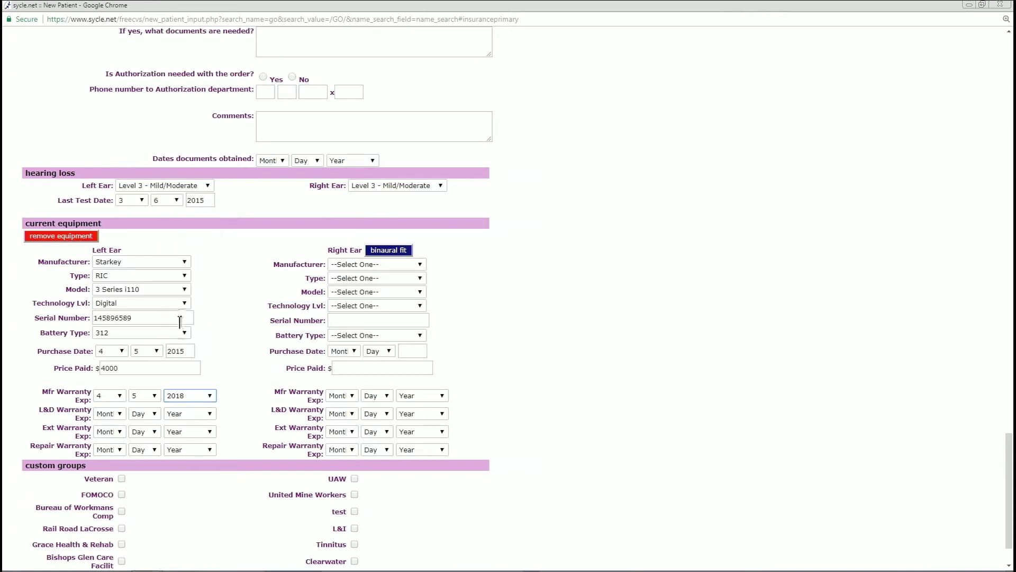
# Set the left-ear L&D warranty expiry date to 4/5/2018
pyautogui.click(112, 413)
pyautogui.click(111, 457)
pyautogui.click(154, 412)
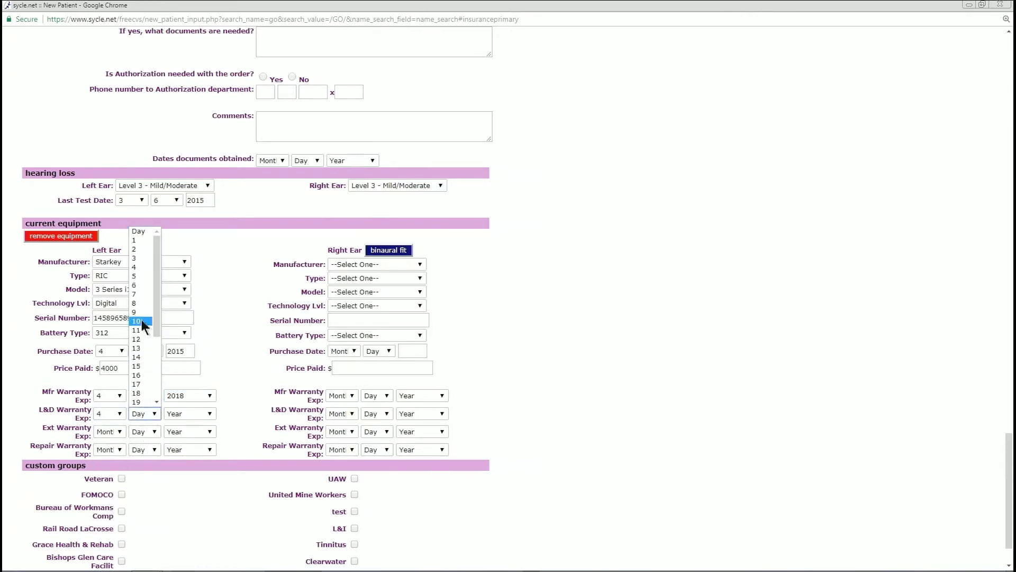
pyautogui.click(145, 274)
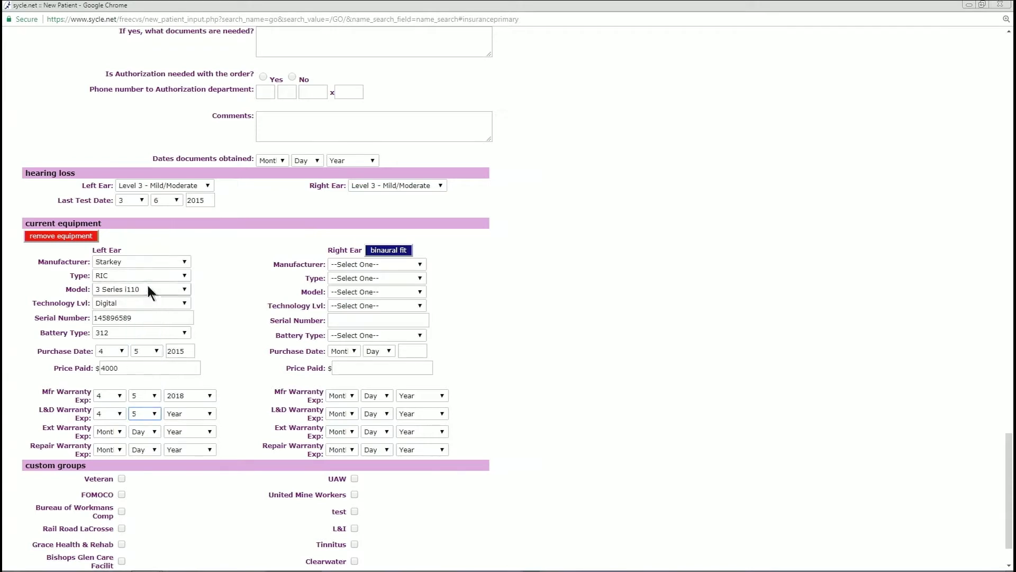
pyautogui.click(209, 413)
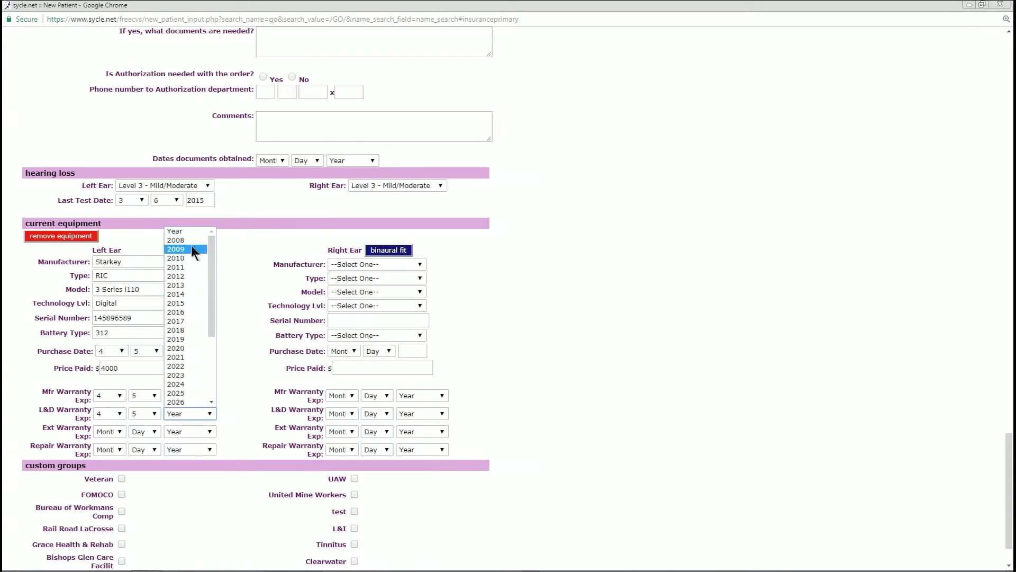
pyautogui.click(184, 330)
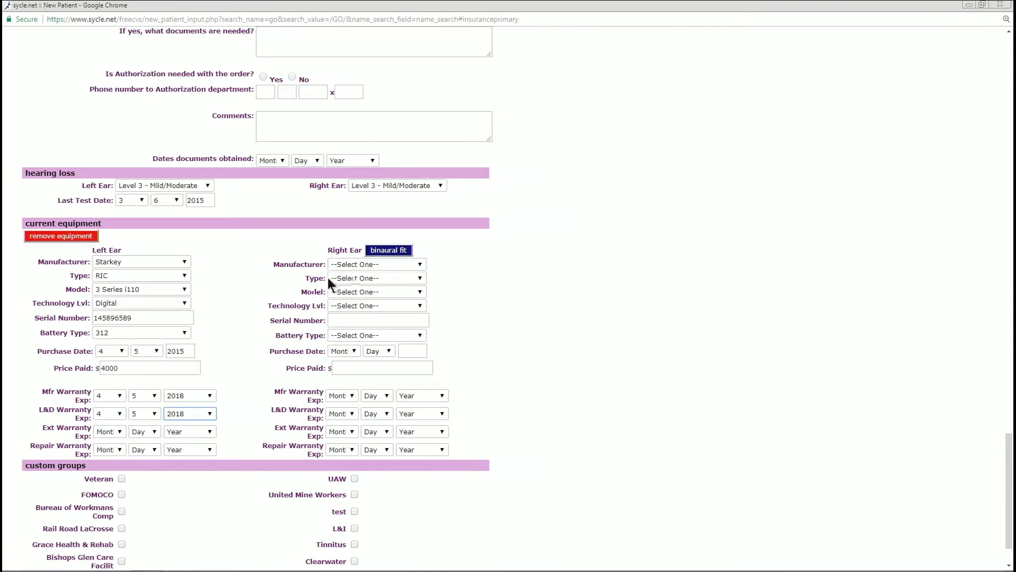
# Copy the left-ear equipment to the right ear with serial number 145896588
pyautogui.click(386, 248)
pyautogui.click(335, 320)
pyautogui.moveTo(169, 316); pyautogui.dragTo(86, 316)
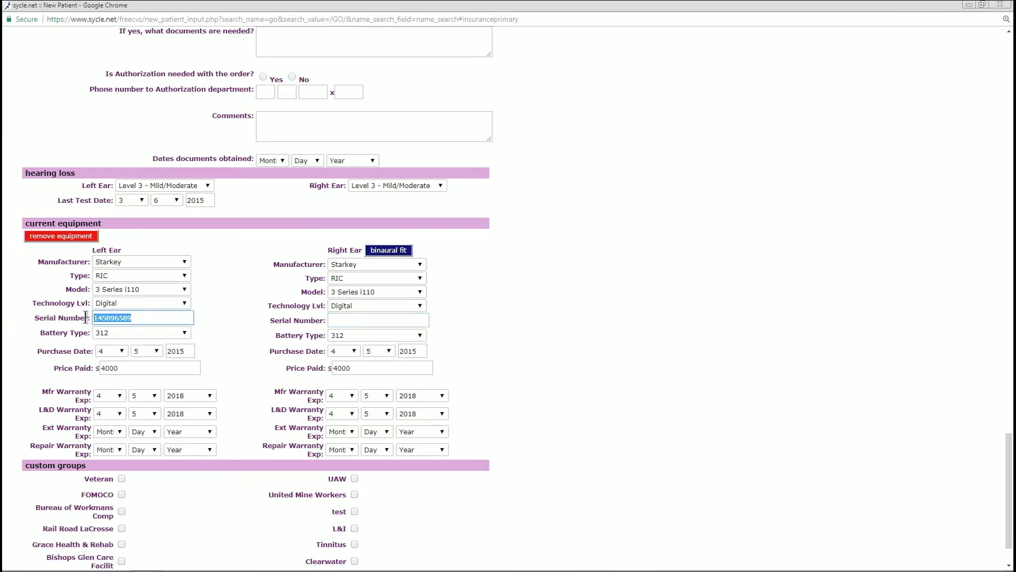
pyautogui.hotkey('ctrl', 'c')
pyautogui.click(356, 321)
pyautogui.hotkey('ctrl', 'v')
pyautogui.press('BackSpace')
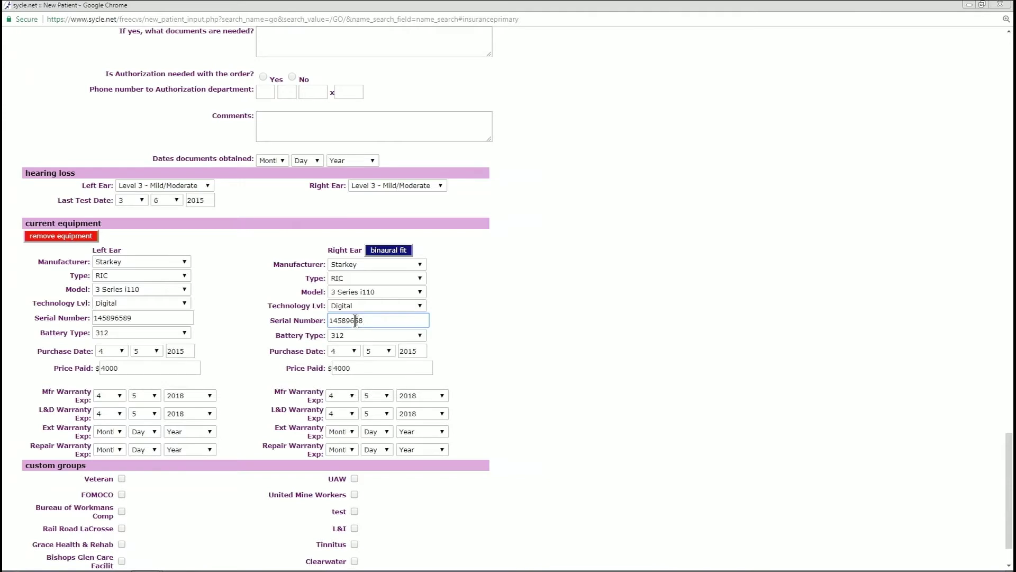
pyautogui.write('/8')
pyautogui.press('BackSpace')
pyautogui.press('BackSpace')
pyautogui.write('8')
# Tick the Bureau of Workmans Comp custom group and save the new patient record
pyautogui.click(500, 310)
pyautogui.scroll(-2, 501, 310)
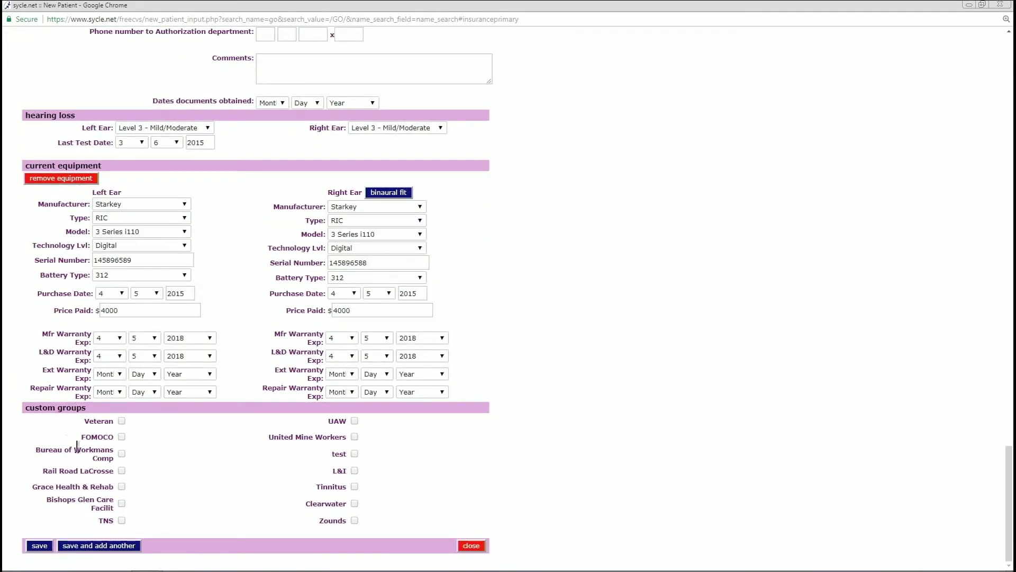
pyautogui.moveTo(86, 409); pyautogui.dragTo(23, 408)
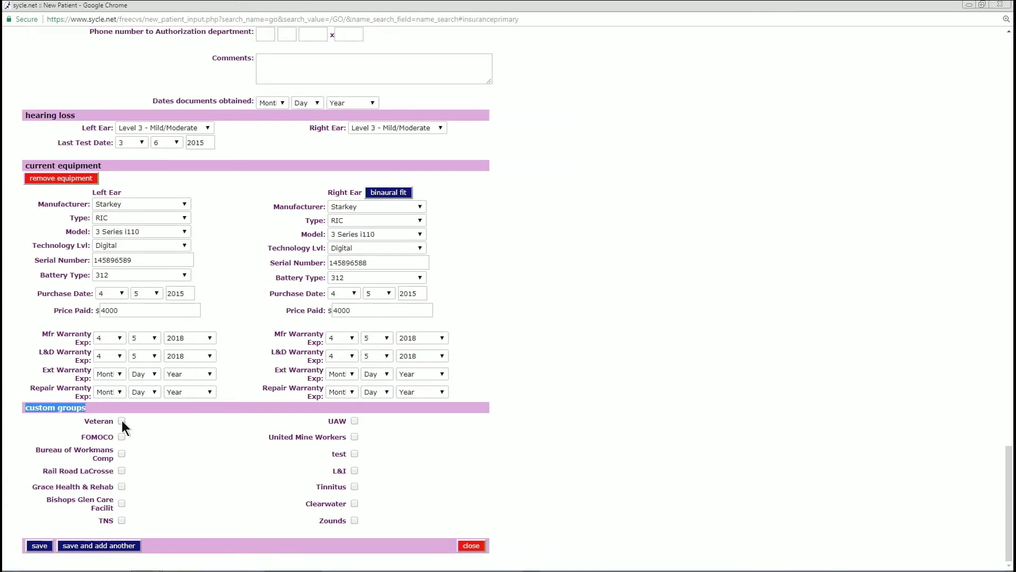
pyautogui.click(122, 453)
pyautogui.click(40, 545)
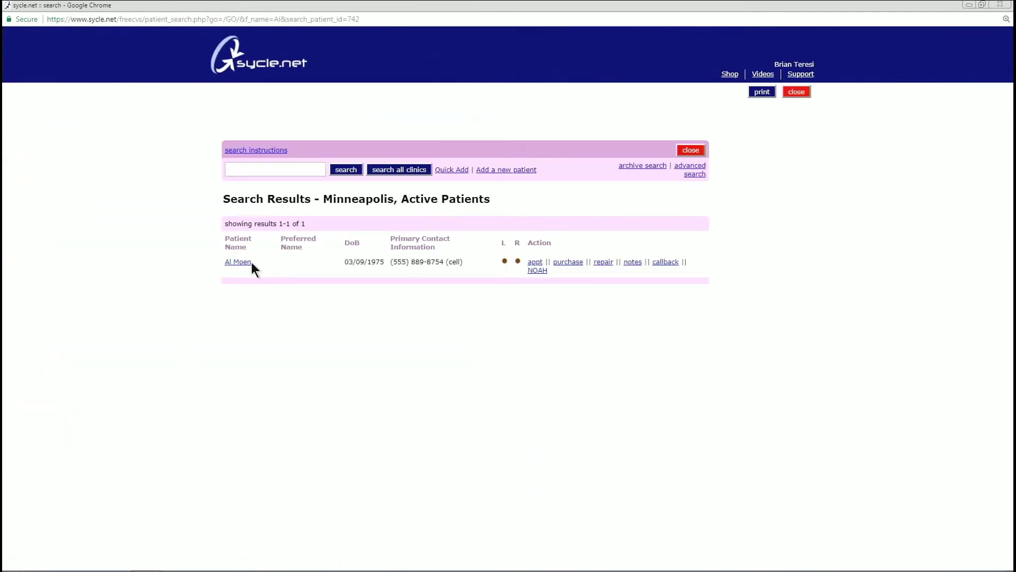
# Close the patient search results window
pyautogui.click(692, 150)
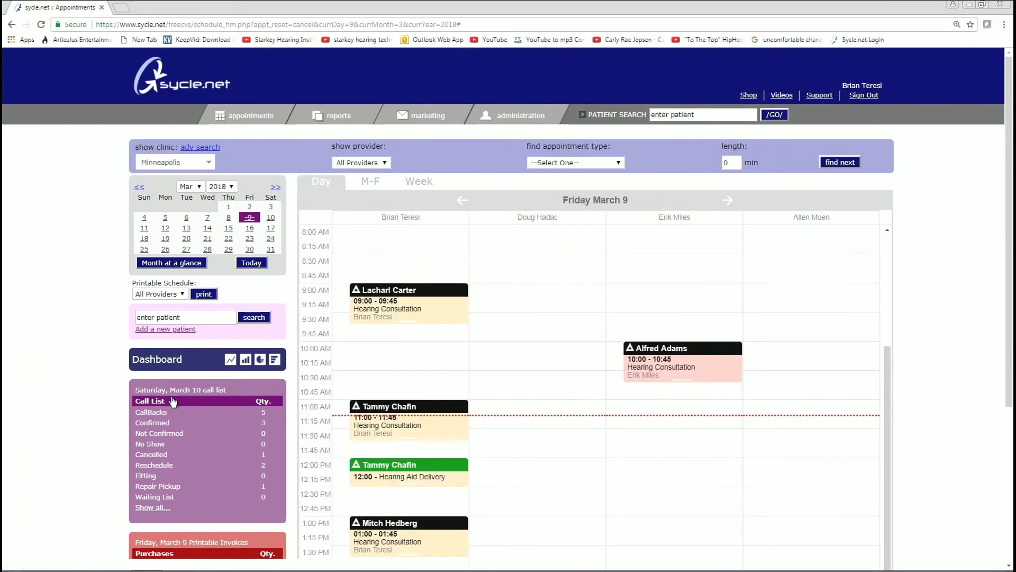
pyautogui.scroll(-3, 384, 410)
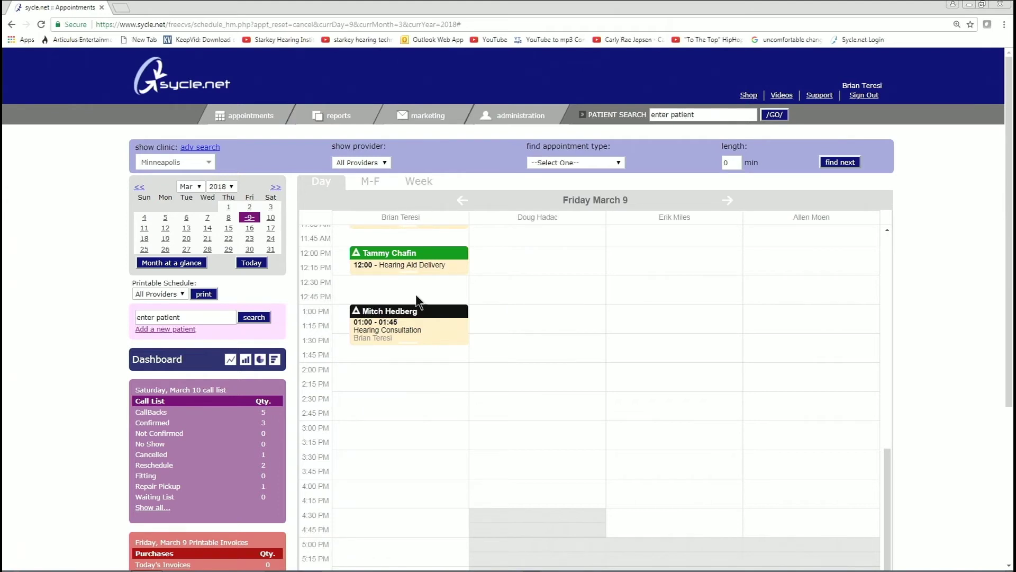
pyautogui.scroll(1, 392, 344)
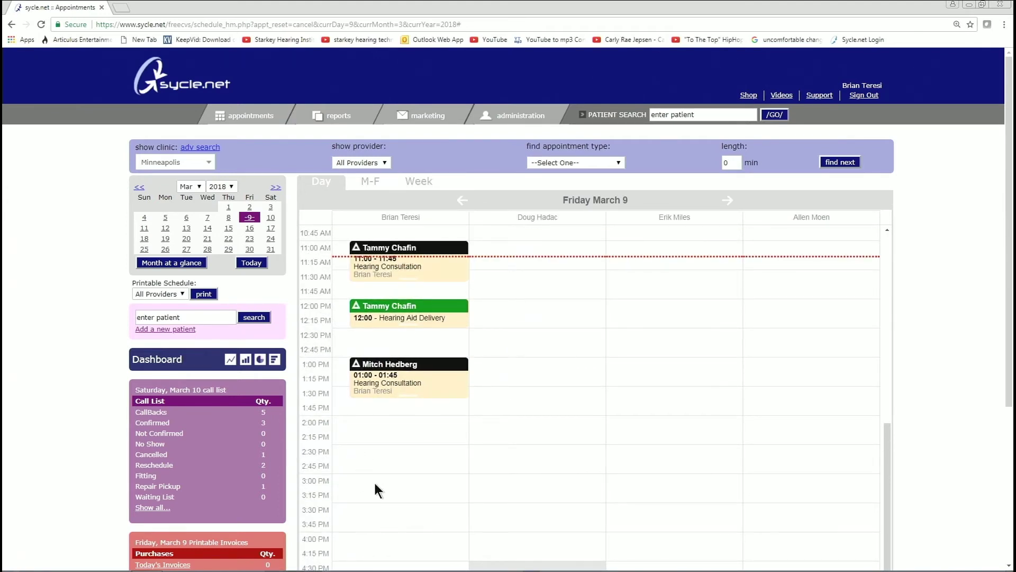
# Open the 3:00 PM slot's patient search and Quick Add form, then close both
pyautogui.click(367, 475)
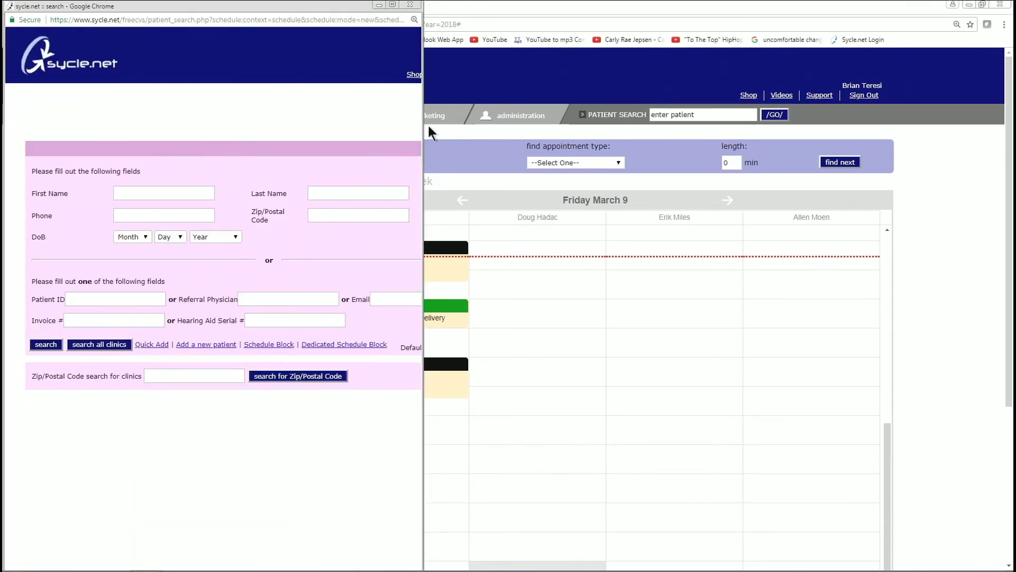
pyautogui.moveTo(422, 132); pyautogui.dragTo(517, 133)
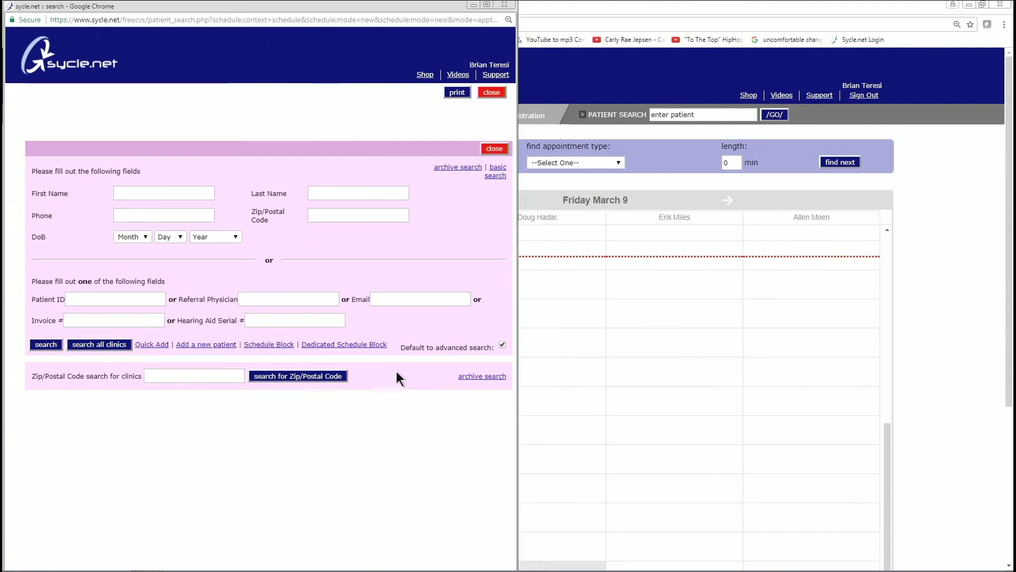
pyautogui.click(150, 347)
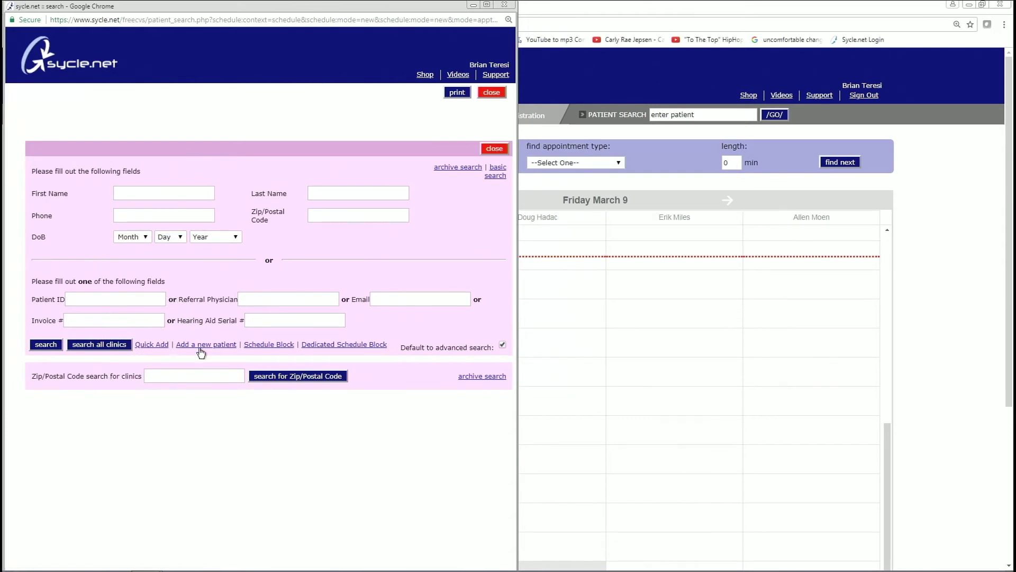
pyautogui.click(153, 345)
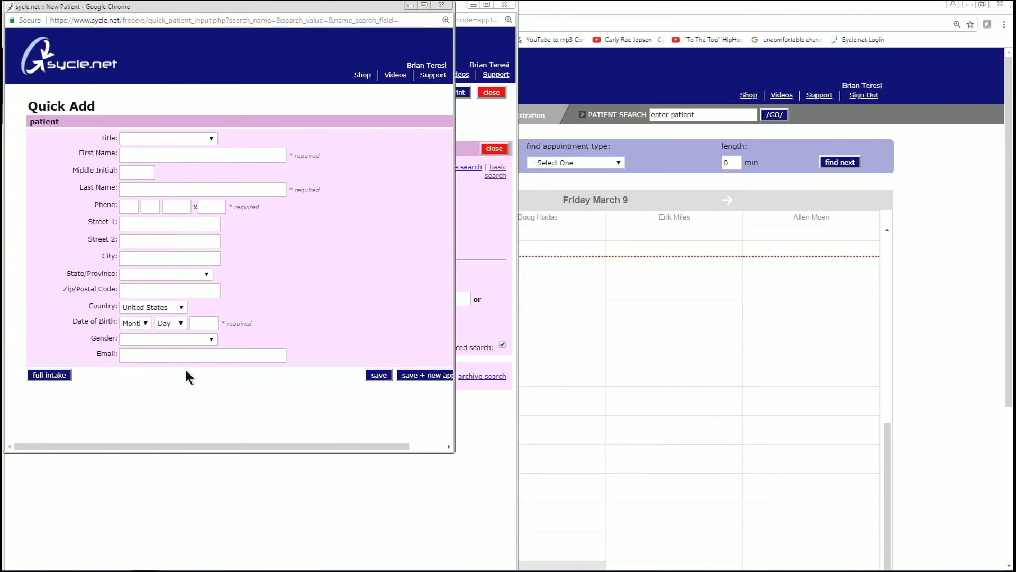
pyautogui.click(441, 4)
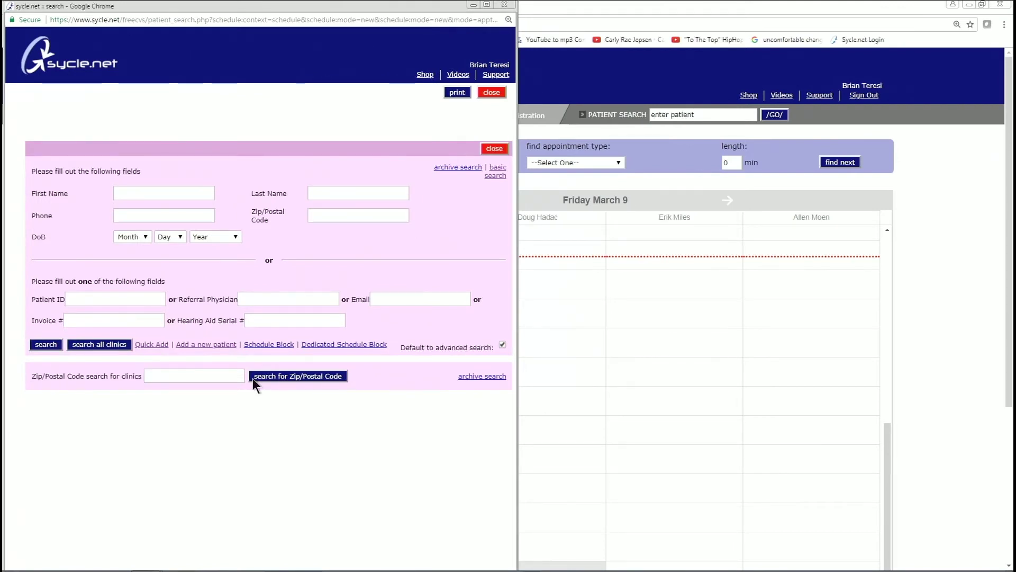
pyautogui.click(504, 5)
pyautogui.click(182, 317)
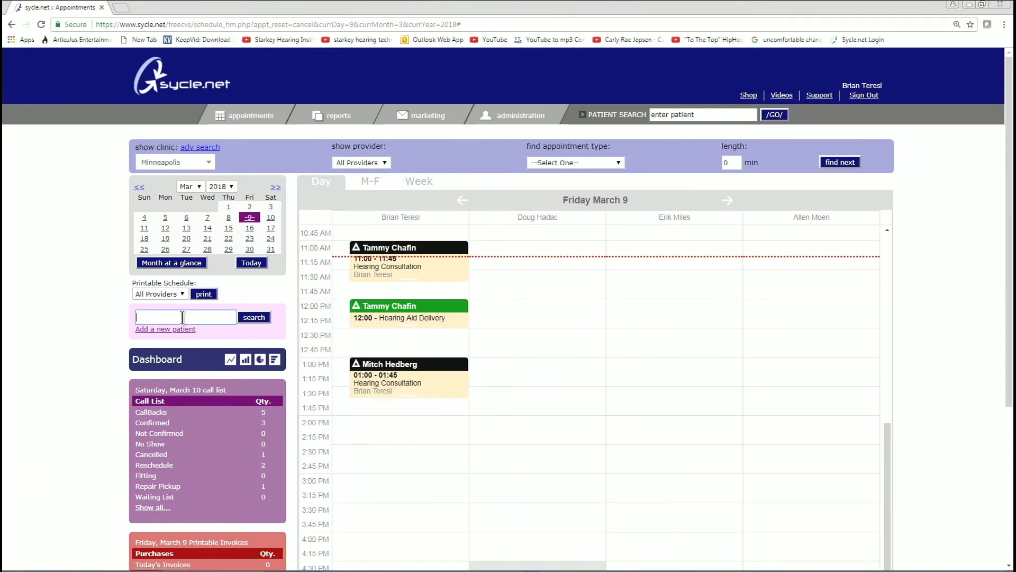
# Search for the new patient by partial name and widen the results window
pyautogui.click(176, 317)
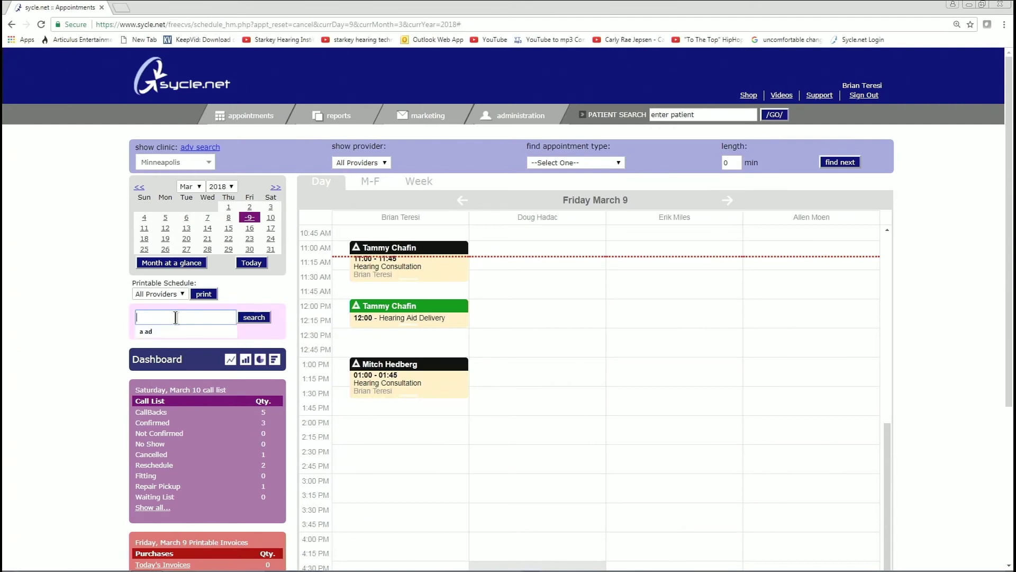
pyautogui.write('a mo')
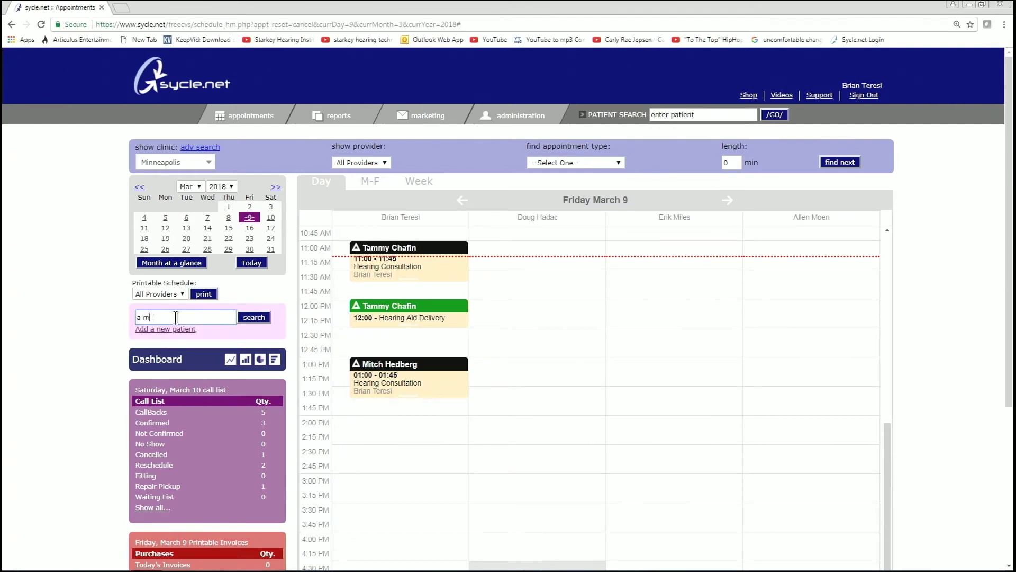
pyautogui.click(255, 315)
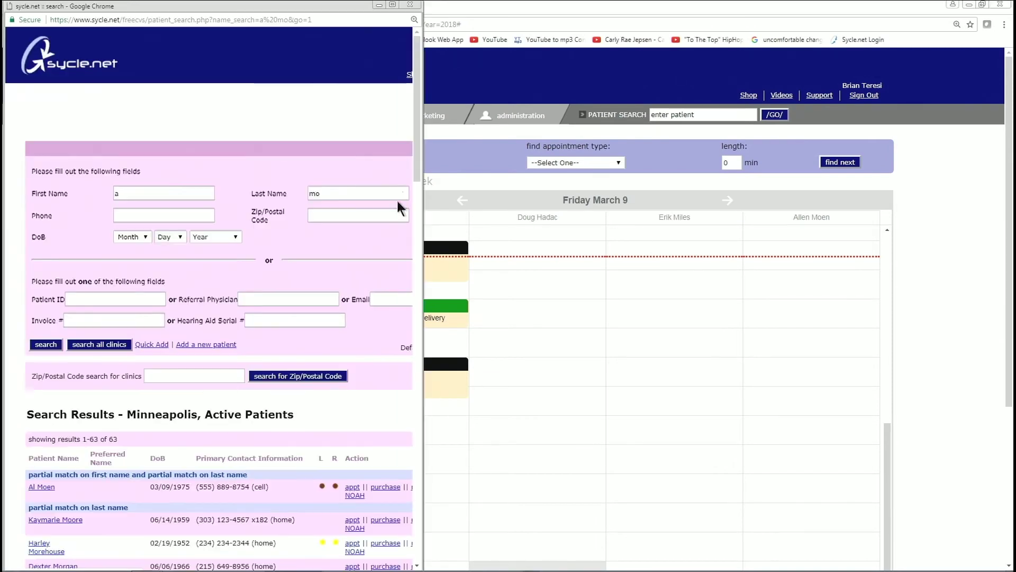
pyautogui.moveTo(424, 195); pyautogui.dragTo(478, 204)
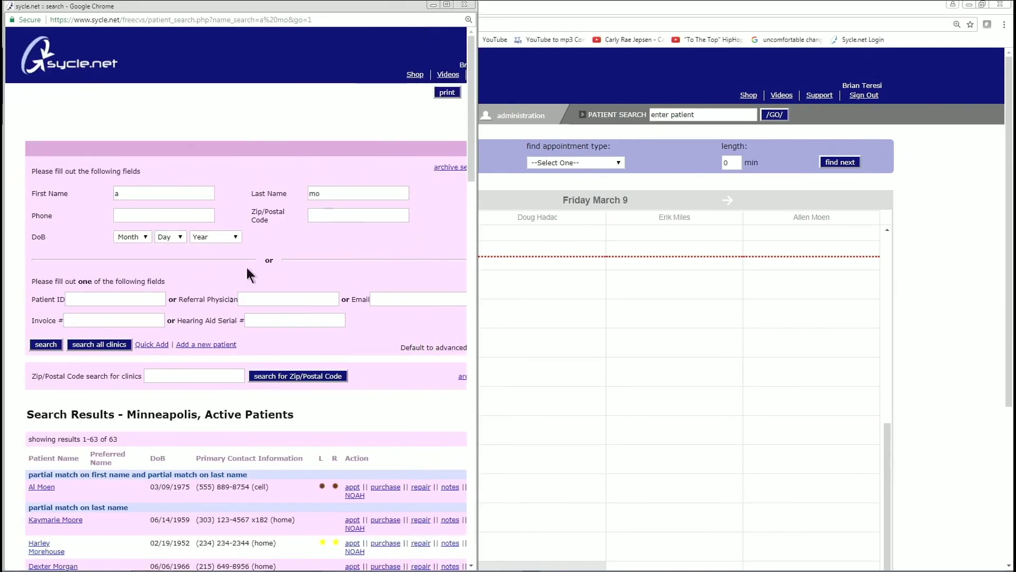
pyautogui.scroll(-2, 47, 458)
# Open the new patient's record from the results and widen the summary window
pyautogui.click(45, 382)
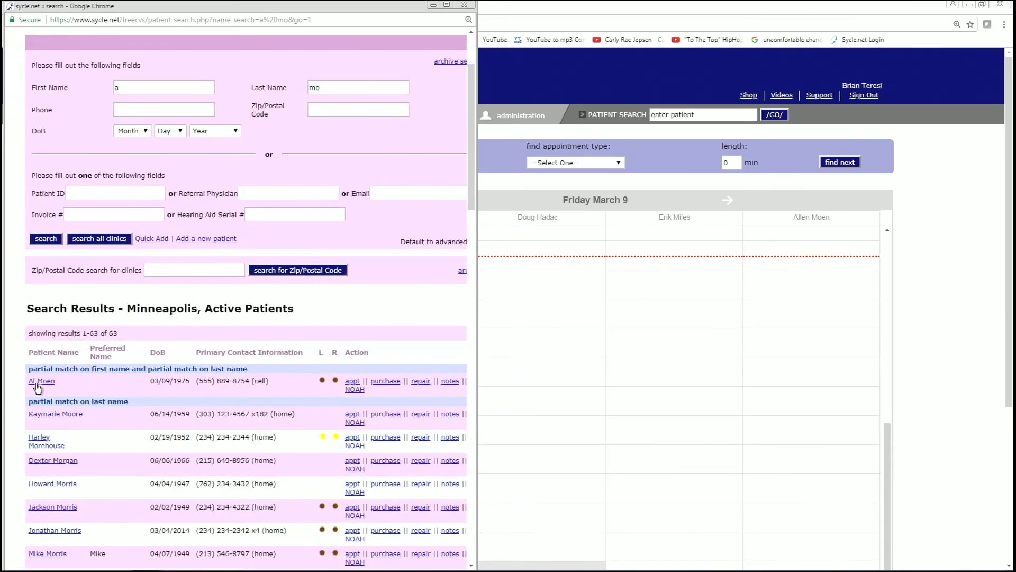
pyautogui.click(36, 387)
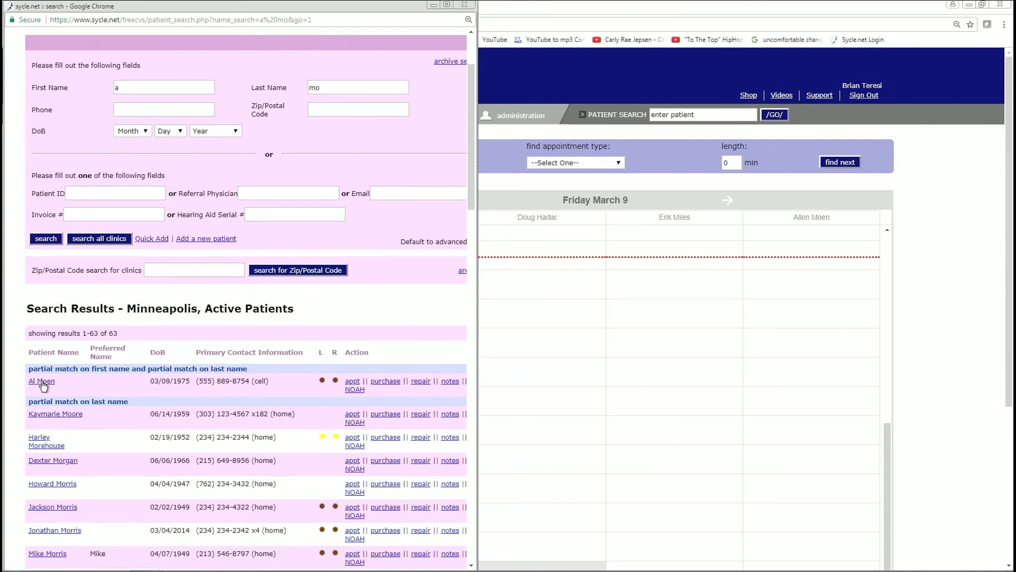
pyautogui.click(44, 384)
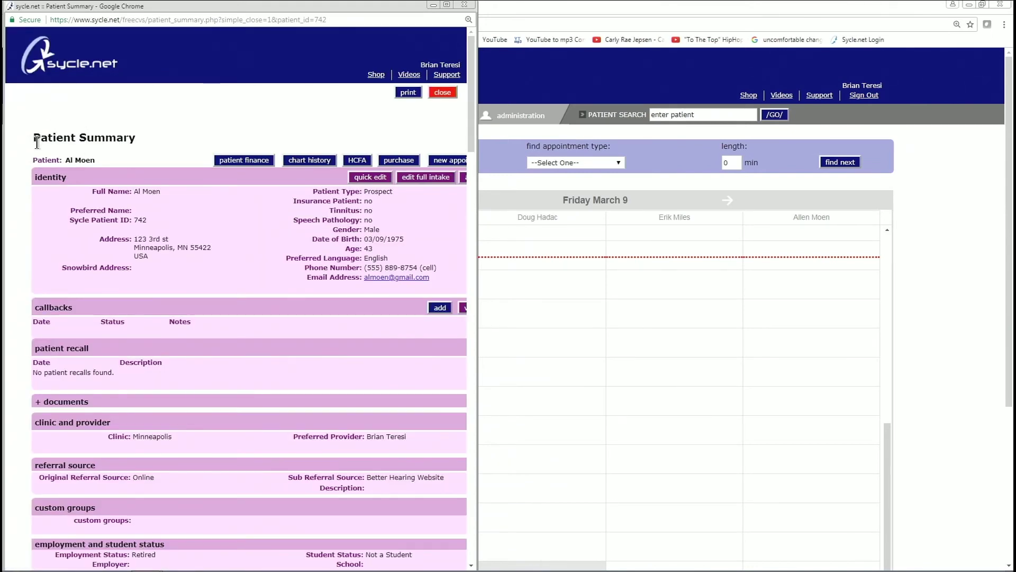
pyautogui.click(78, 146)
pyautogui.moveTo(497, 170); pyautogui.dragTo(574, 175)
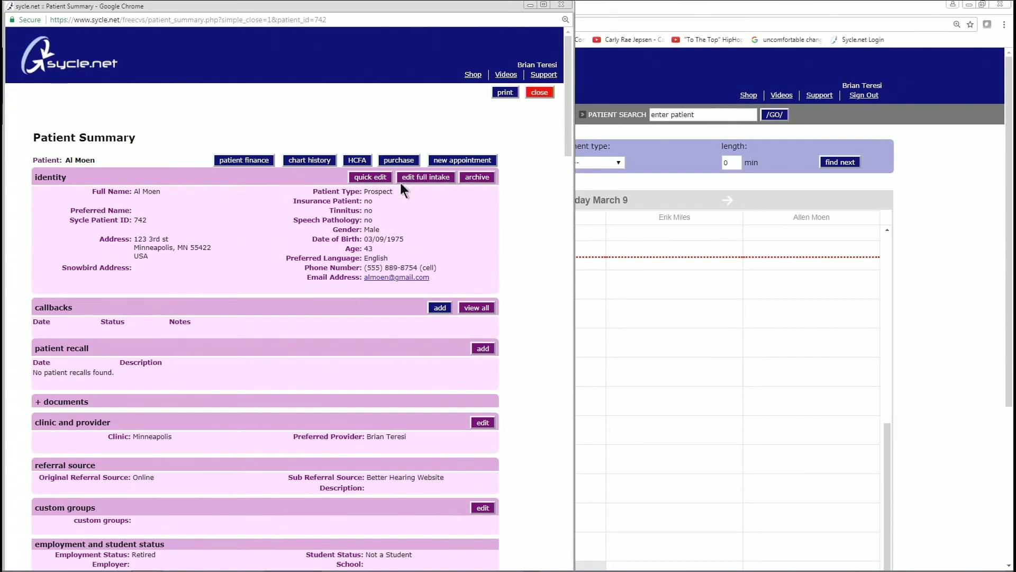
pyautogui.click(364, 179)
# Set the patient's preferred name to 'Moved to California' and save the identity details
pyautogui.click(370, 177)
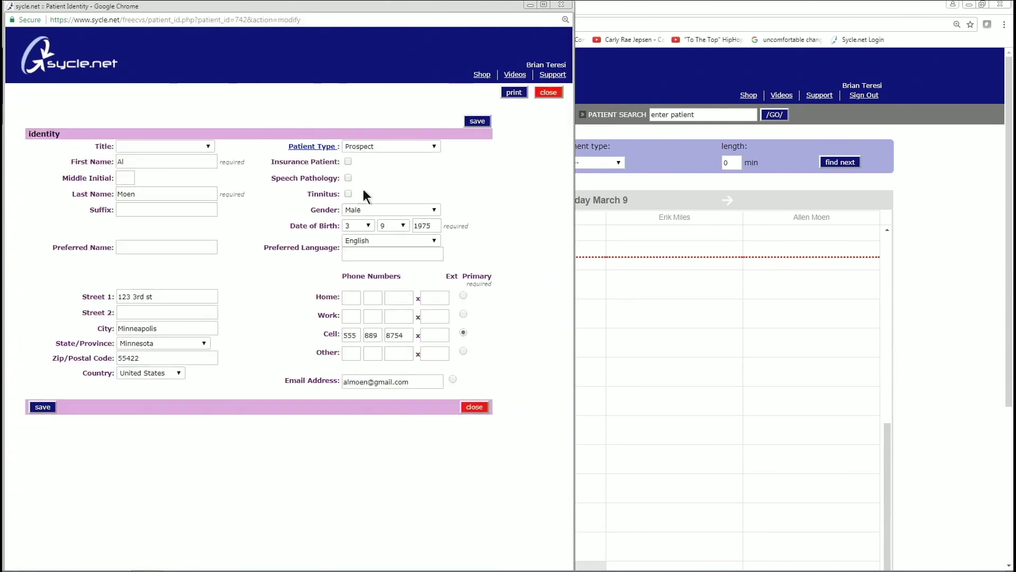
pyautogui.click(144, 249)
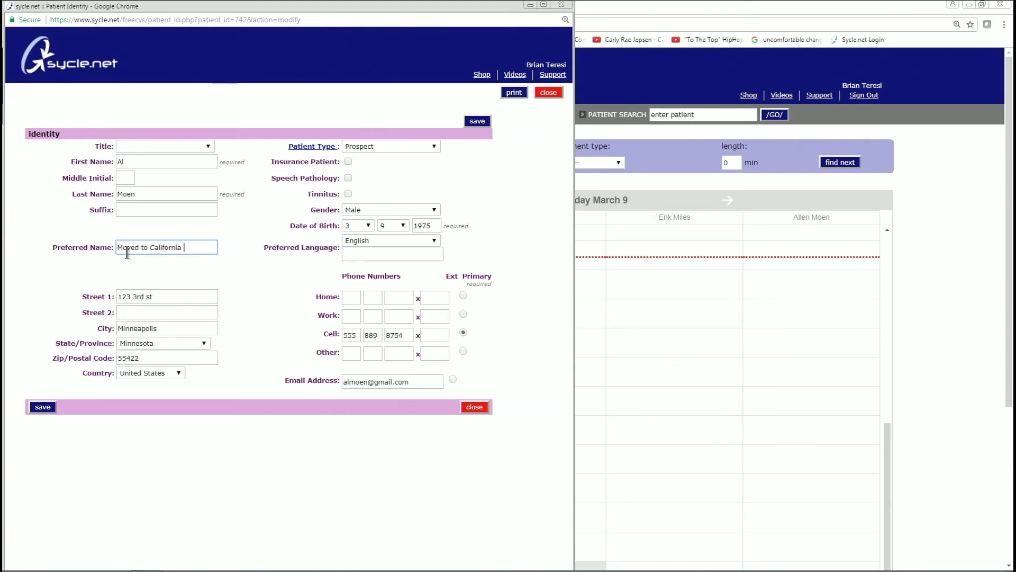
pyautogui.click(478, 122)
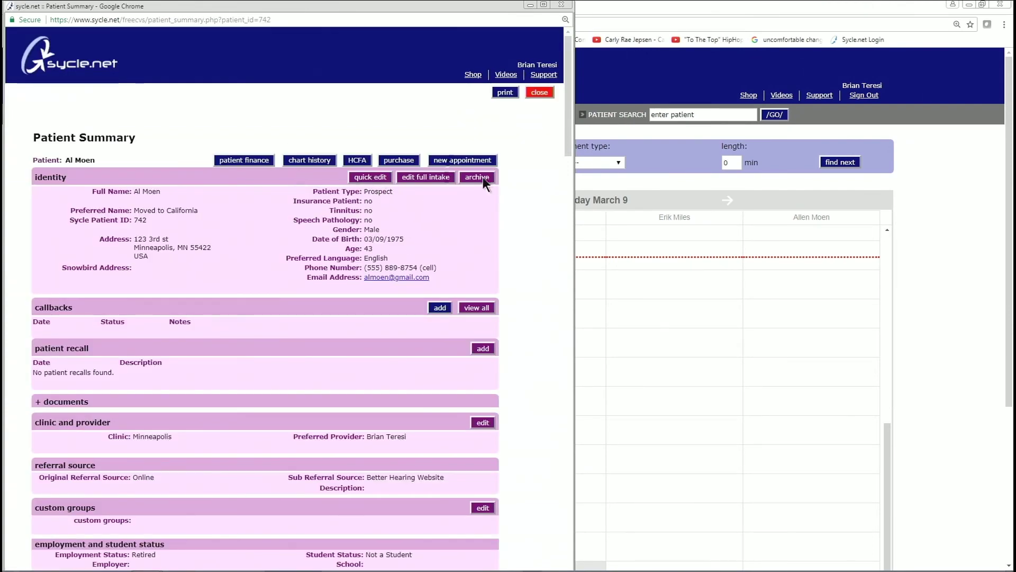
# Archive the patient, confirm the prompt, and return to the appointment schedule
pyautogui.click(476, 177)
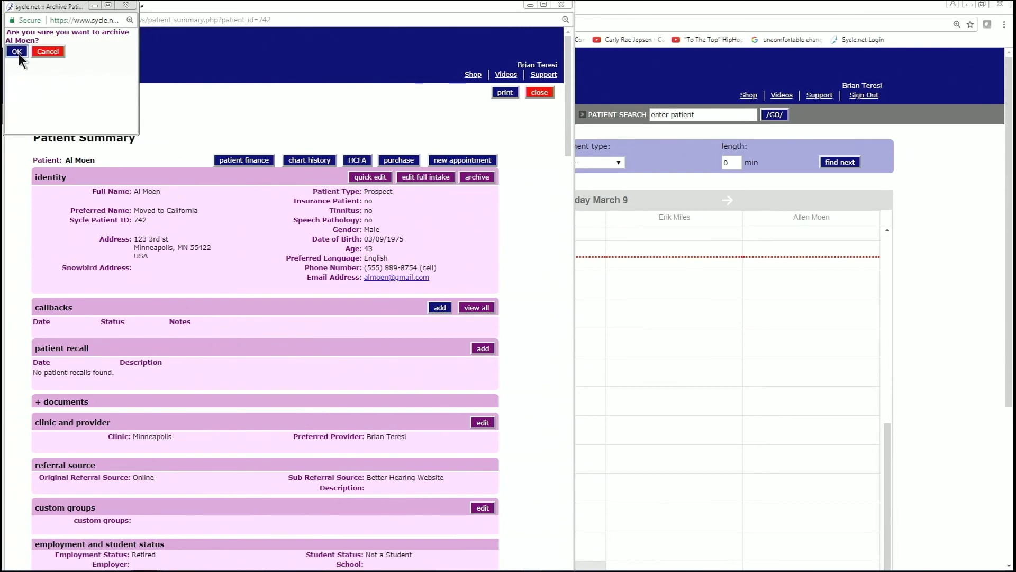
pyautogui.click(17, 53)
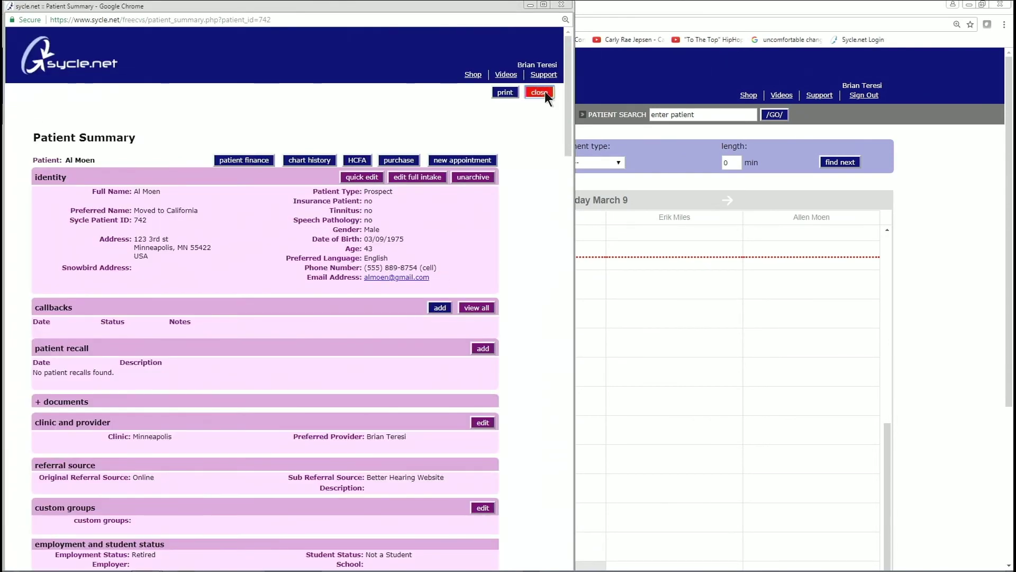
pyautogui.click(543, 91)
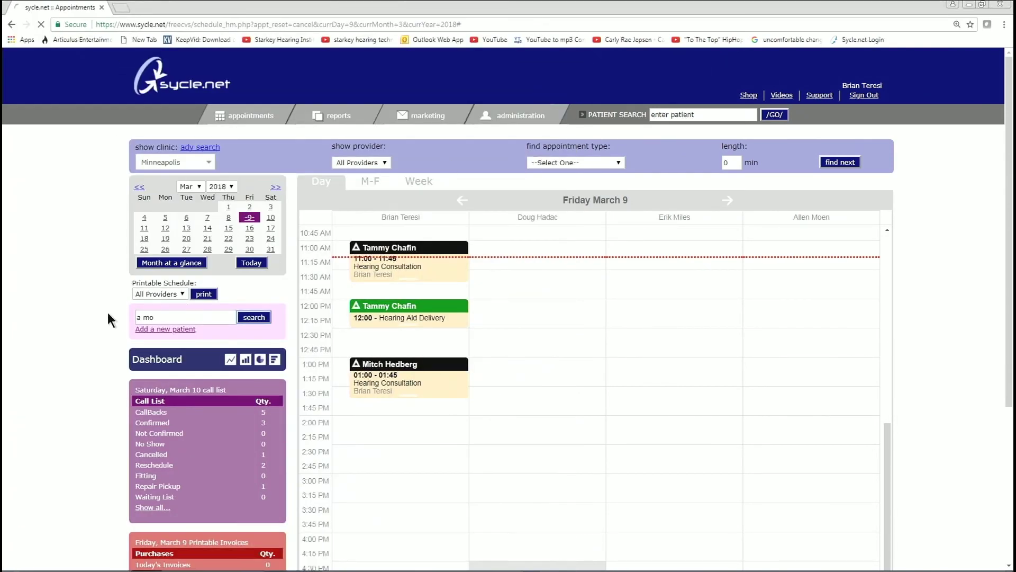
# Search the patient's name again, widen the results, and switch to archived patients
pyautogui.click(162, 313)
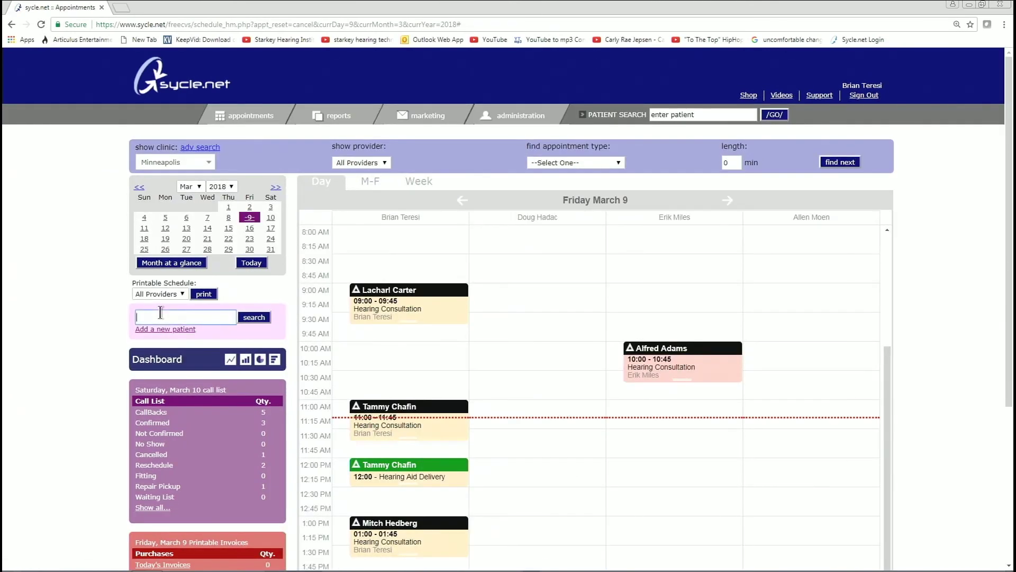
pyautogui.write('a mo')
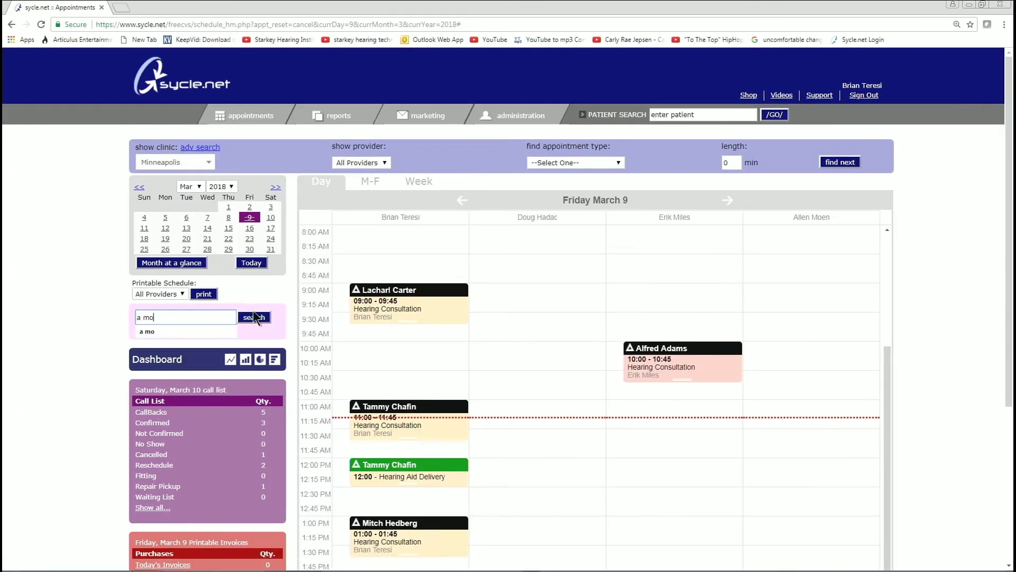
pyautogui.click(253, 316)
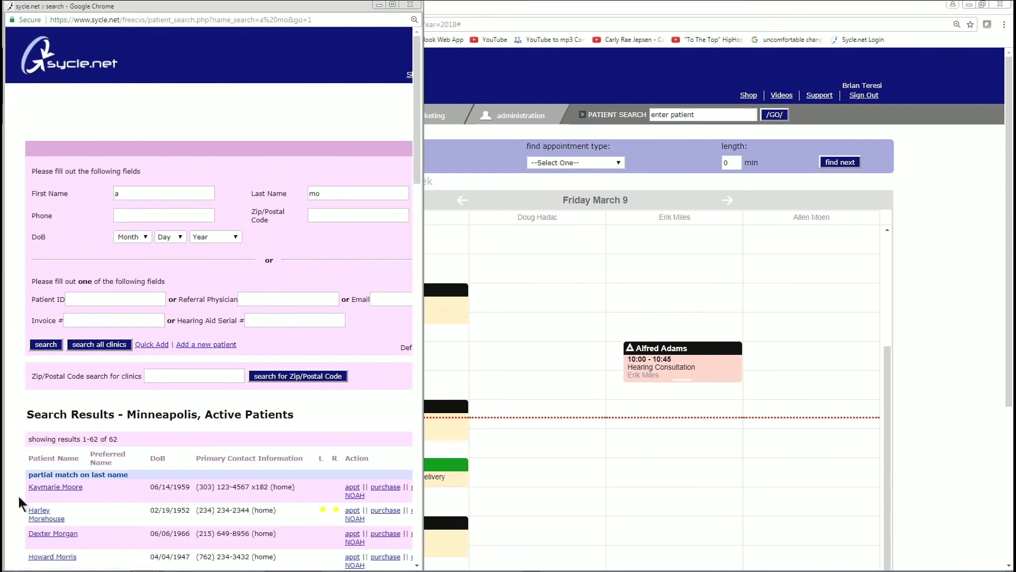
pyautogui.scroll(-2, 11, 490)
pyautogui.click(35, 385)
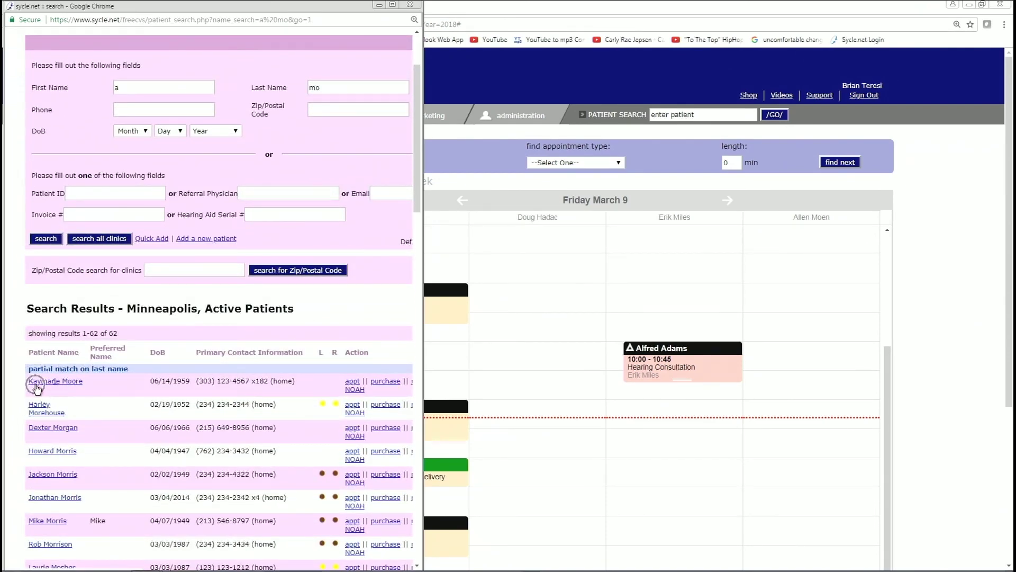
pyautogui.moveTo(423, 289); pyautogui.dragTo(600, 291)
pyautogui.click(482, 272)
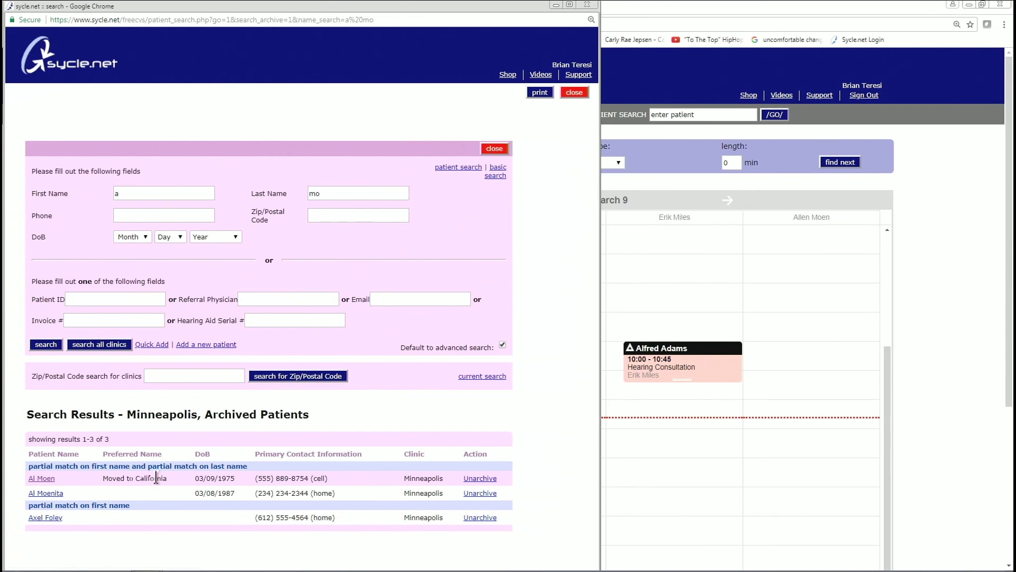
# Unarchive the patient, leaving 2 Minneapolis archived results, and return to the schedule
pyautogui.click(131, 478)
pyautogui.click(476, 479)
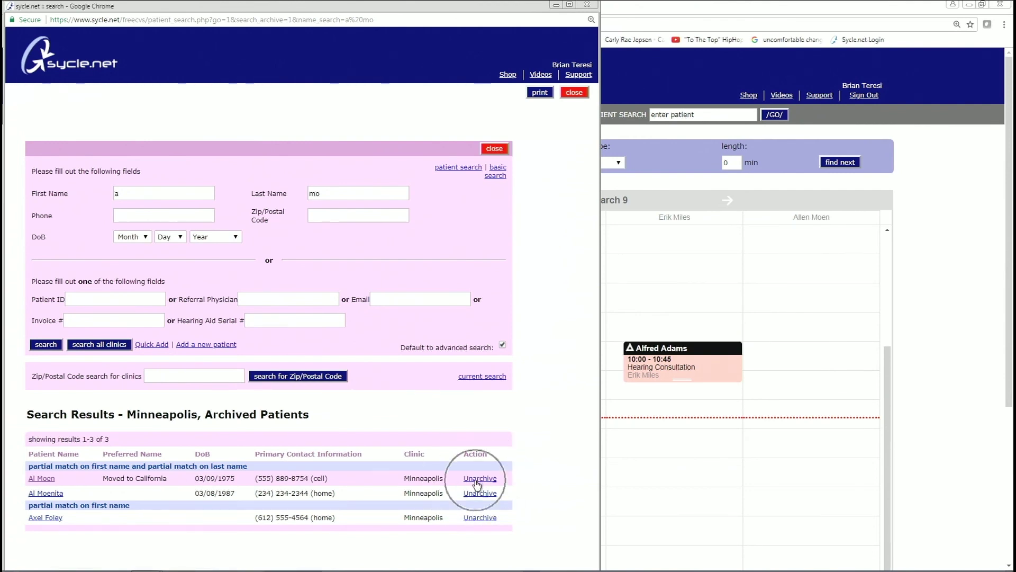
pyautogui.click(477, 479)
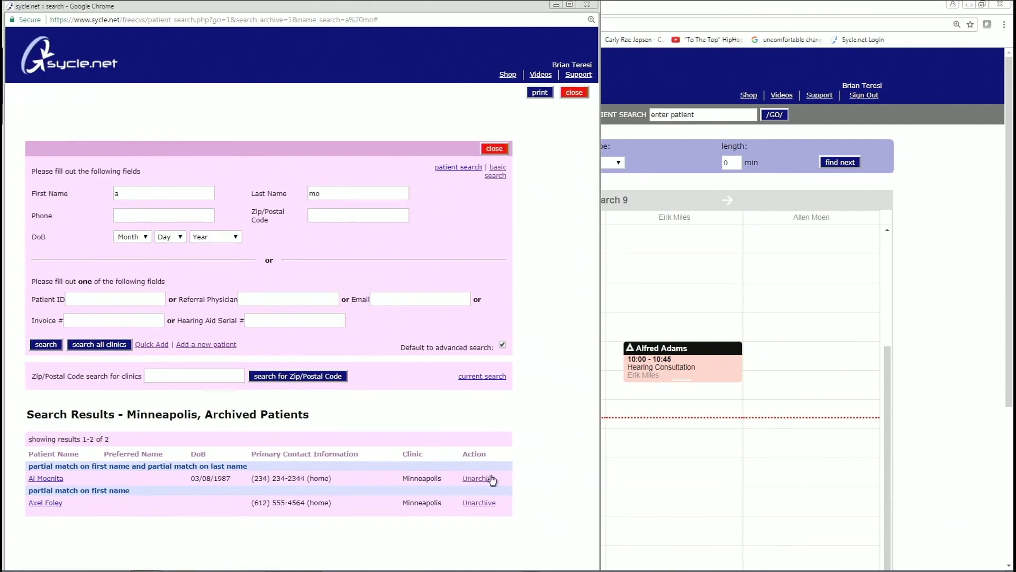
pyautogui.click(574, 92)
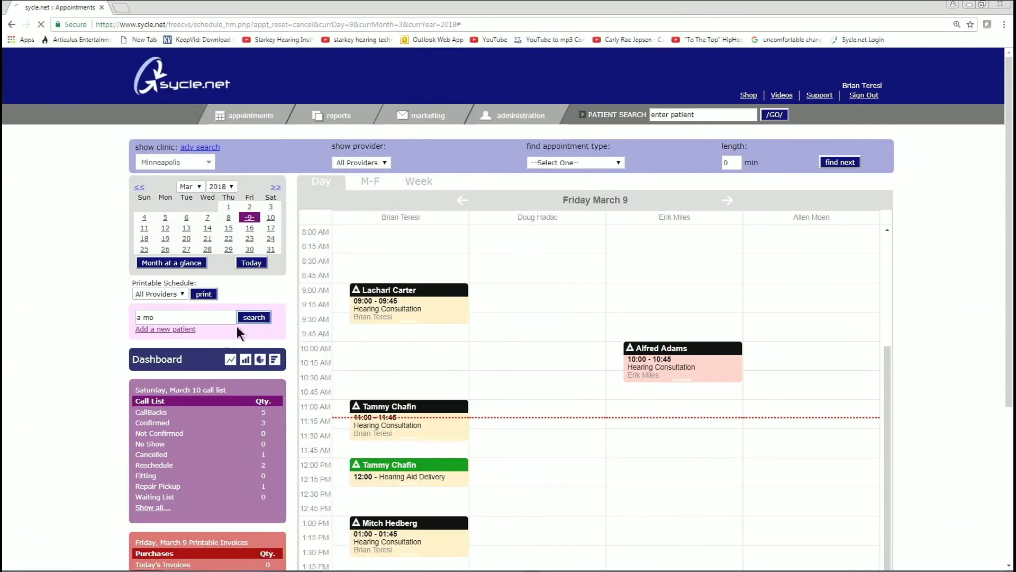
# Re-run the patient name search and confirm the restored patient among 63 Minneapolis Active Patients
pyautogui.click(175, 317)
pyautogui.write('a mo')
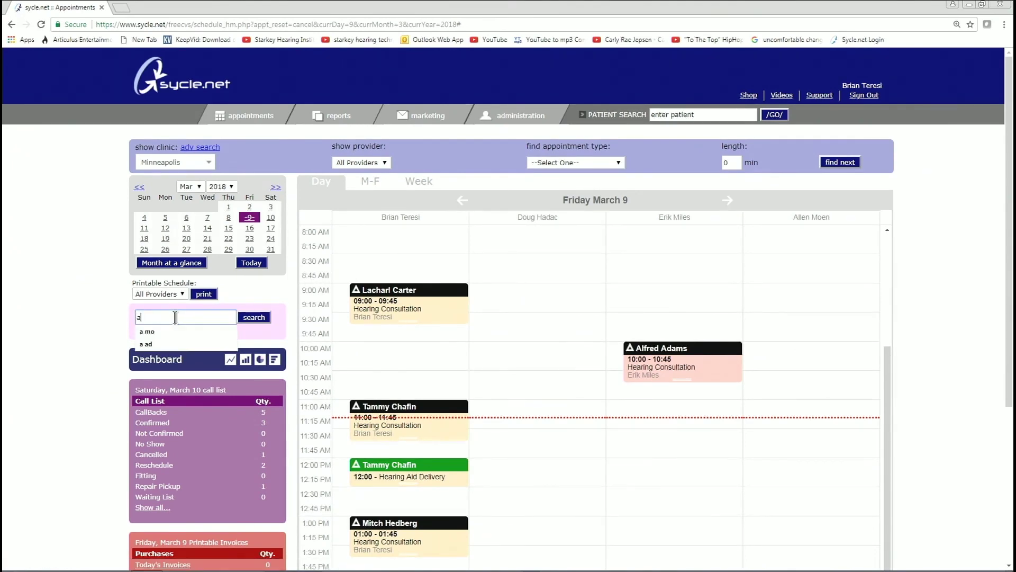
pyautogui.click(255, 318)
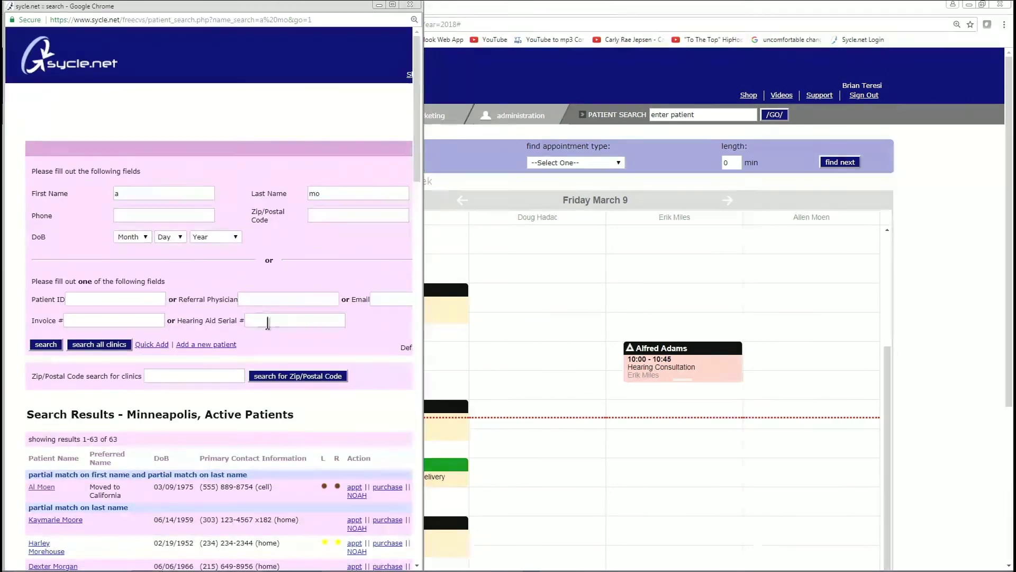
pyautogui.moveTo(421, 267); pyautogui.dragTo(481, 268)
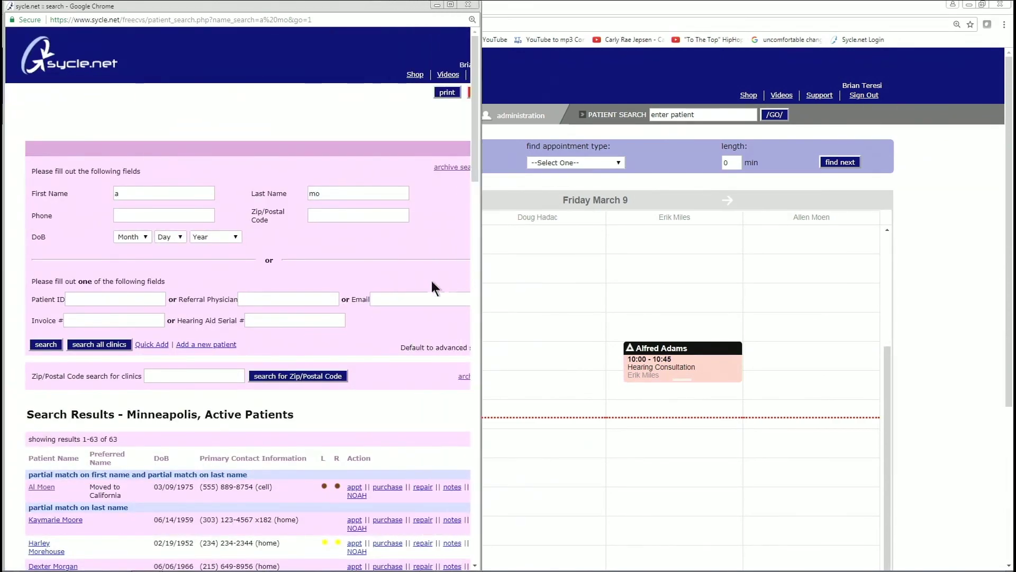